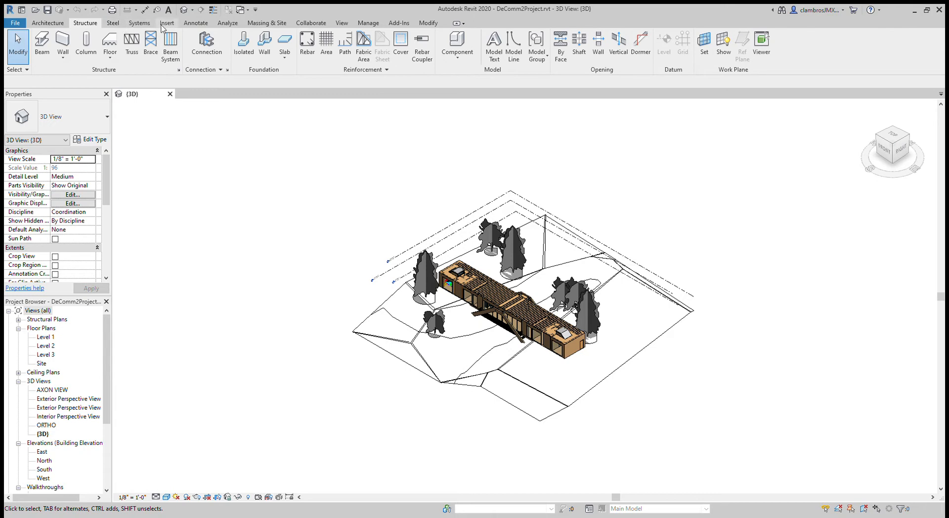
click(115, 23)
click(141, 23)
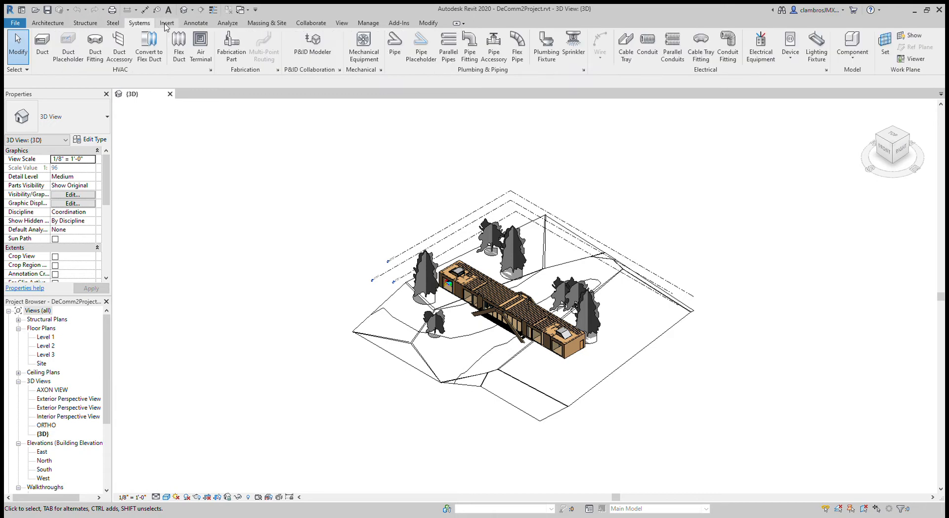
click(167, 25)
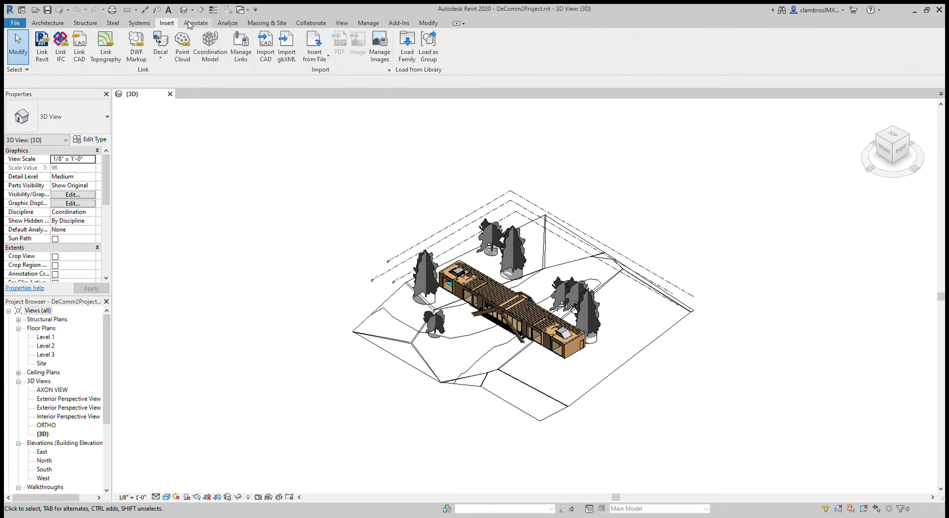
click(192, 23)
click(264, 25)
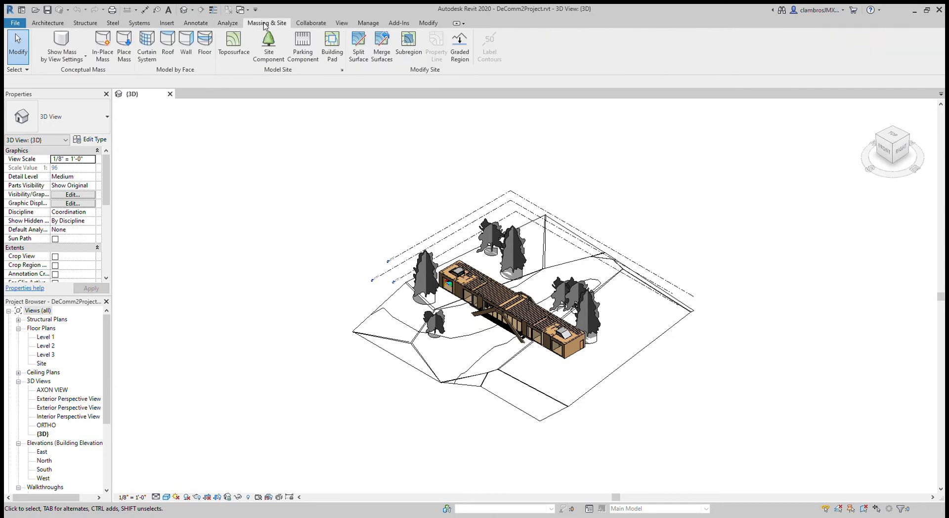
click(295, 24)
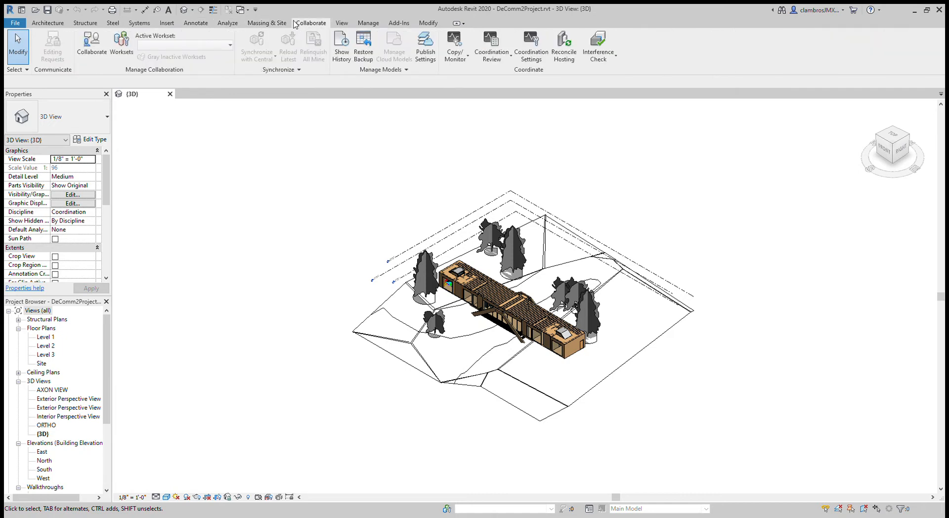
Step: Create a new sheet with the B 11 x 17 Horizontal title block
click(341, 23)
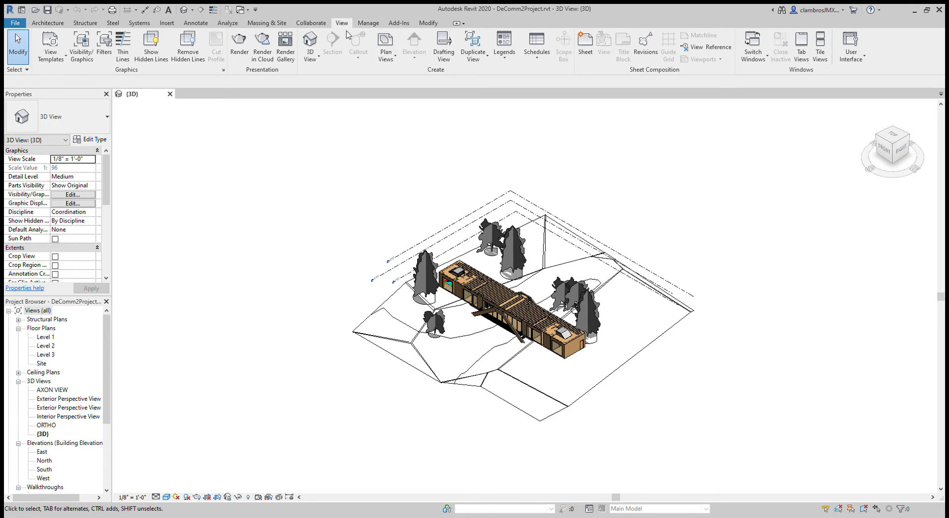
click(585, 47)
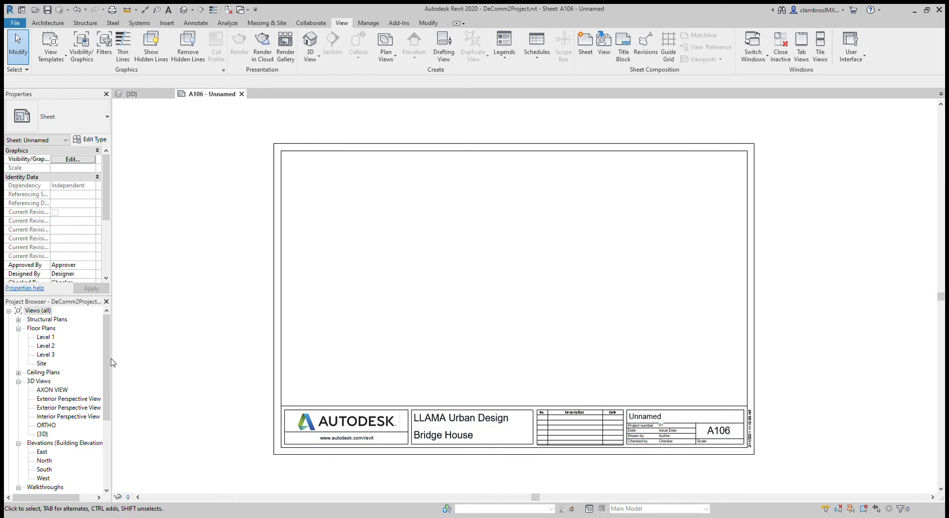
click(39, 310)
scroll(75, 396, down, 4)
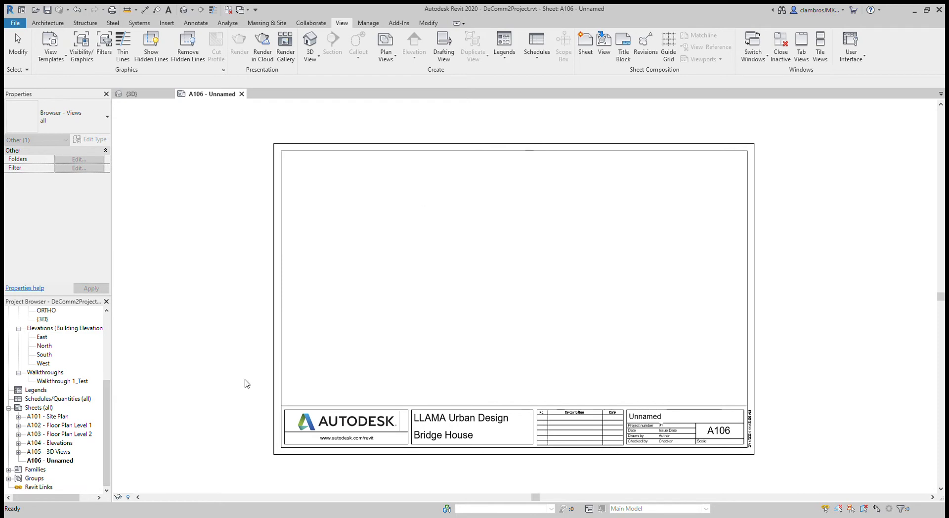
scroll(469, 445, up, 2)
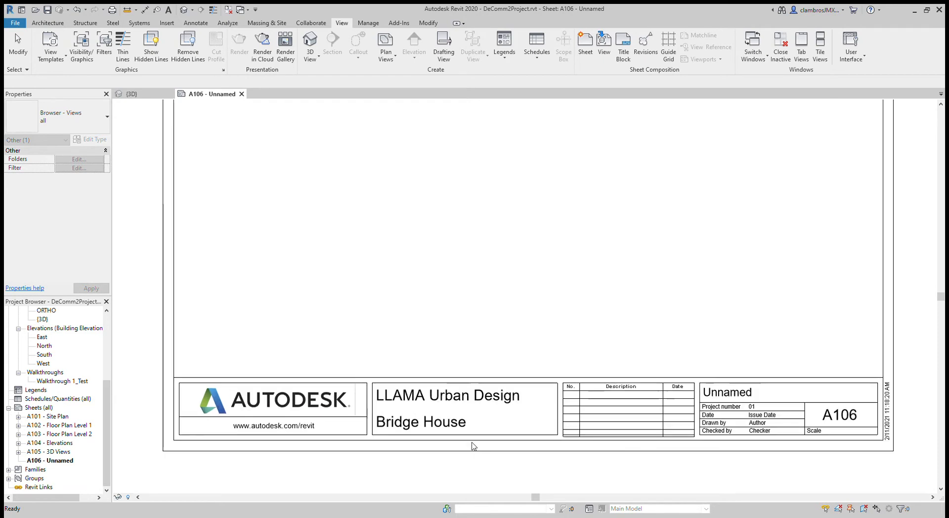
Step: Open the title block's LLAMA Urban Design, Bridge House and sheet name labels one after another for editing
double_click(442, 399)
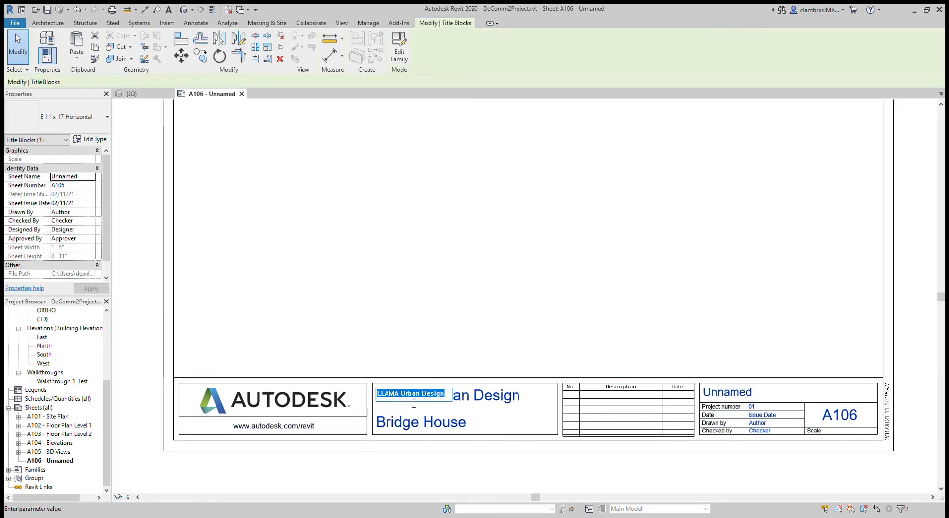
click(462, 424)
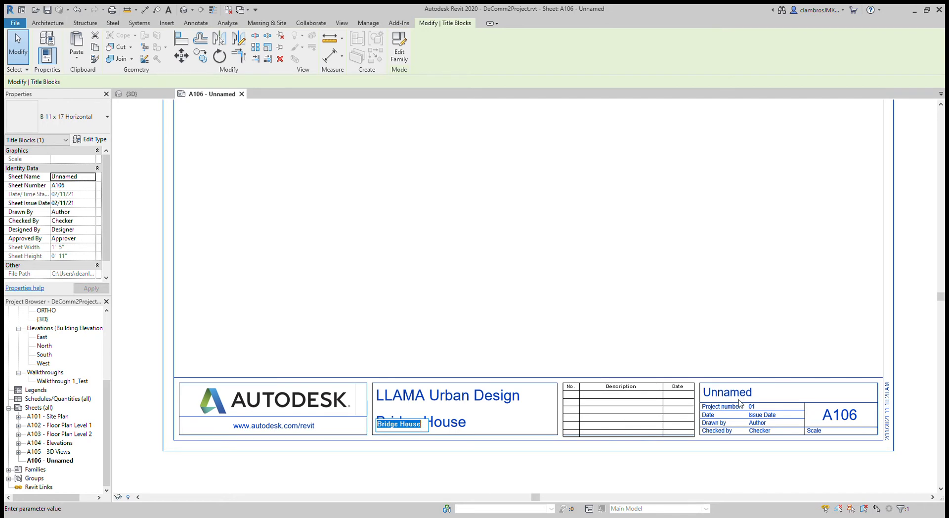
scroll(797, 422, up, 2)
click(711, 377)
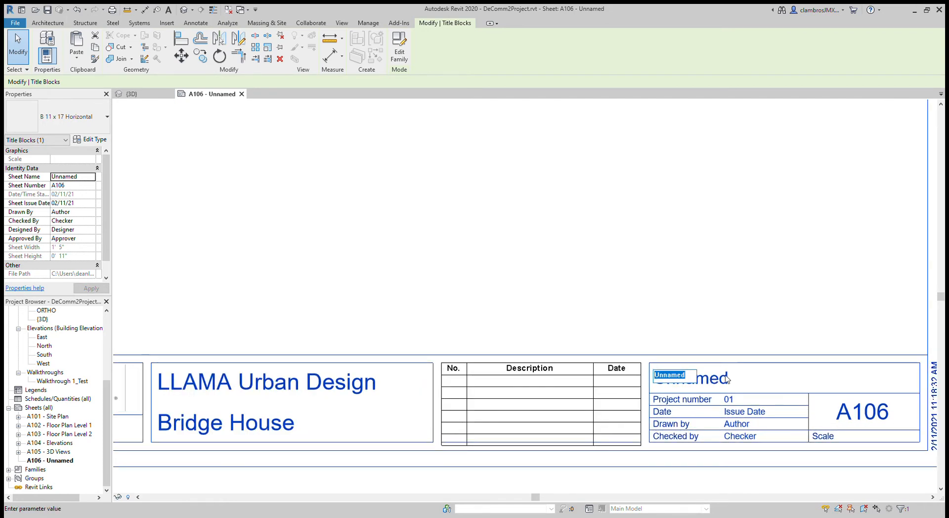
scroll(747, 386, down, 1)
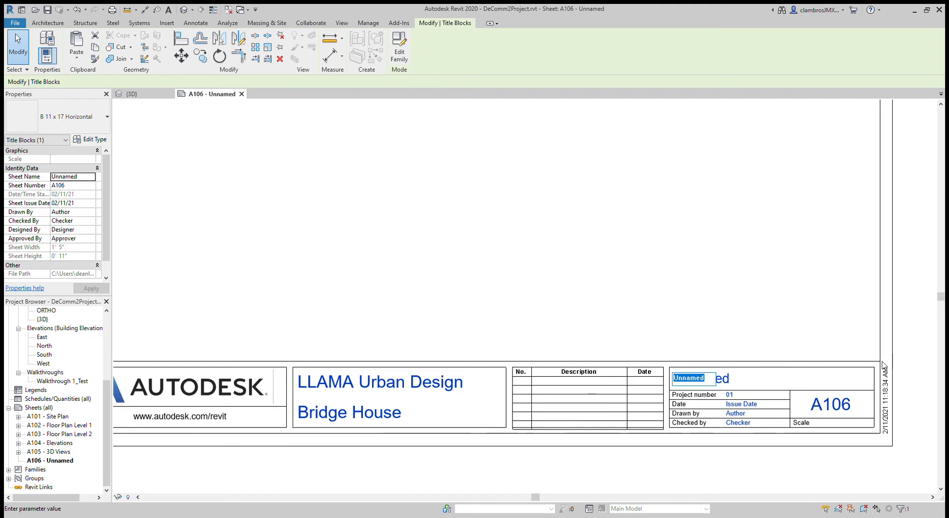
click(907, 360)
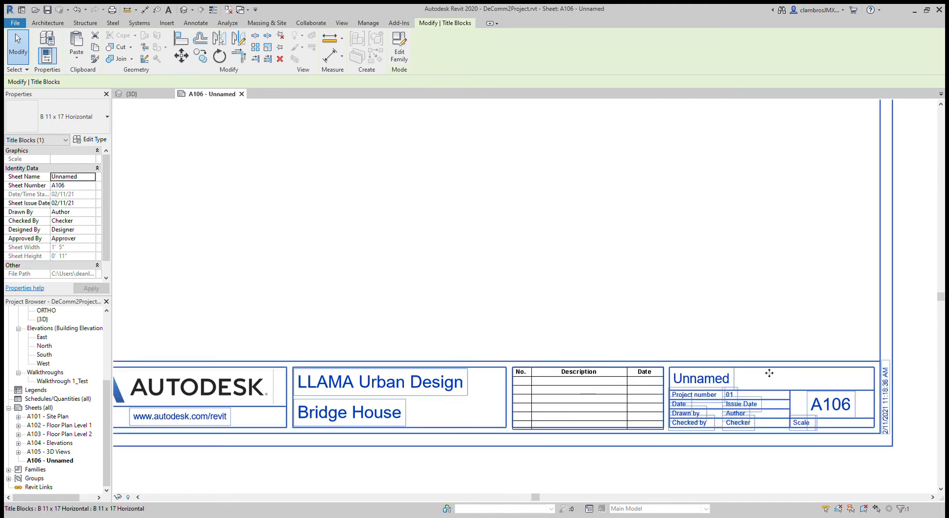
Step: Rename the new sheet A106 as "Elevations" through the sheet name in its title block
scroll(766, 375, down, 1)
scroll(727, 366, up, 1)
click(713, 385)
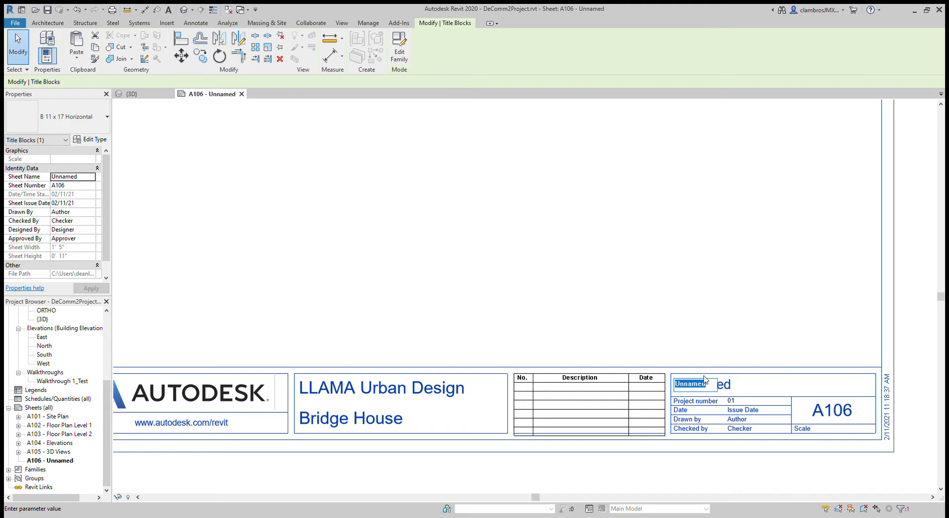
text(Section View)
key(BackSpace)
key(BackSpace)
key(BackSpace)
key(BackSpace)
key(BackSpace)
key(BackSpace)
key(BackSpace)
key(BackSpace)
key(BackSpace)
key(BackSpace)
key(BackSpace)
key(BackSpace)
text(Elevations)
click(927, 316)
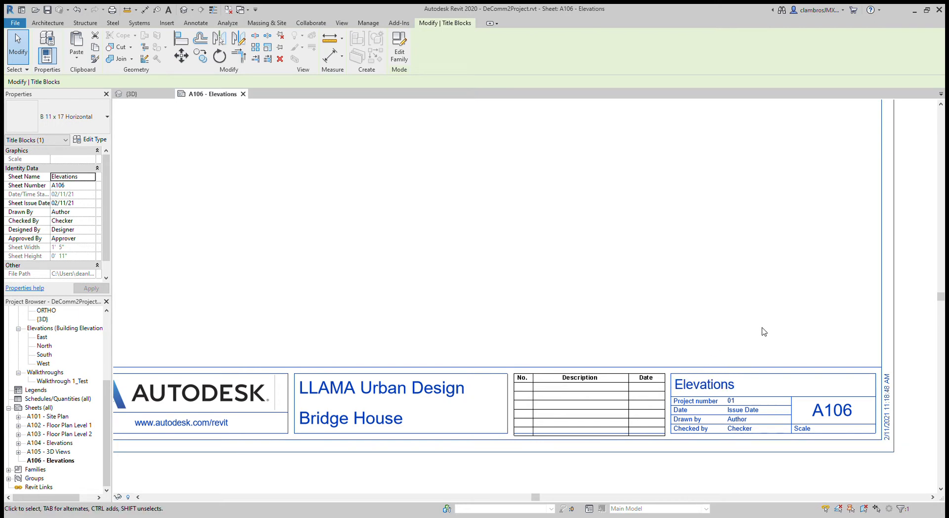
Step: Try to place the original East elevation view on sheet A106
scroll(736, 361, down, 4)
scroll(775, 281, up, 1)
scroll(731, 191, down, 2)
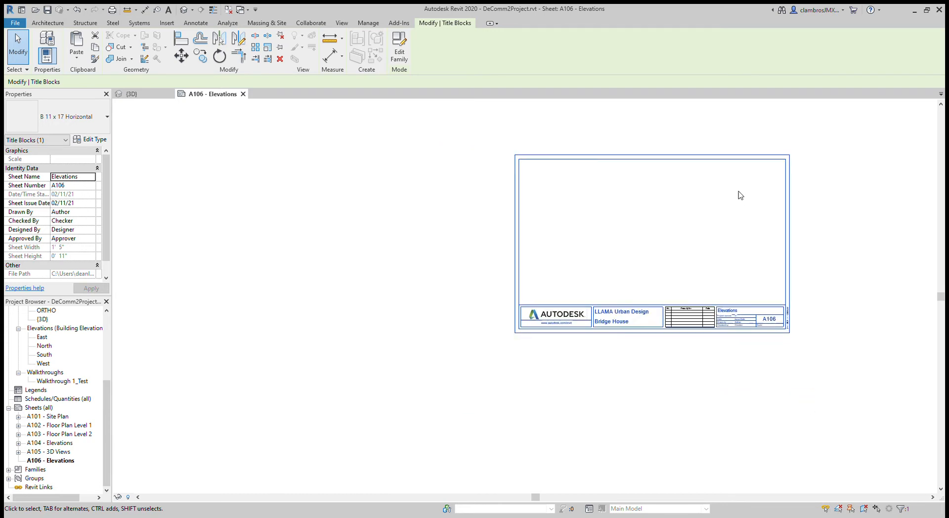
scroll(799, 154, up, 1)
scroll(823, 174, up, 1)
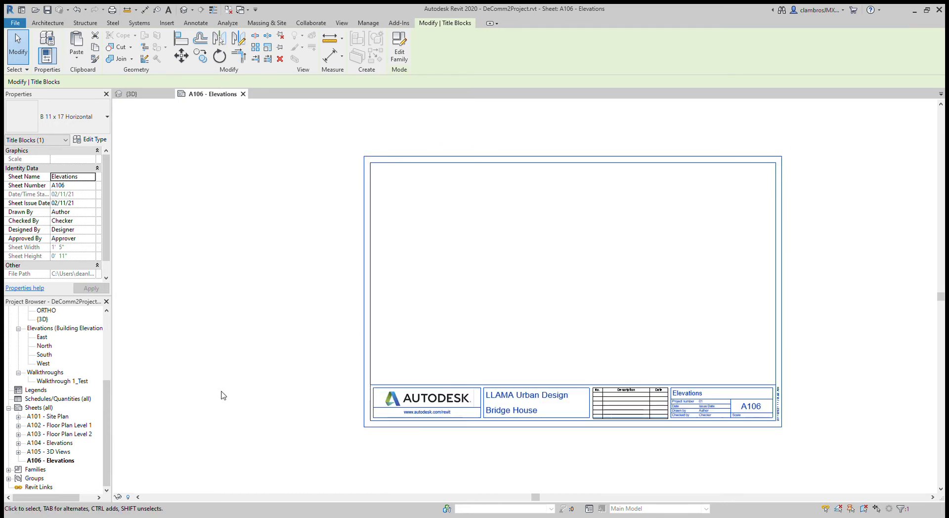
drag(106, 422, 106, 347)
scroll(94, 421, down, 3)
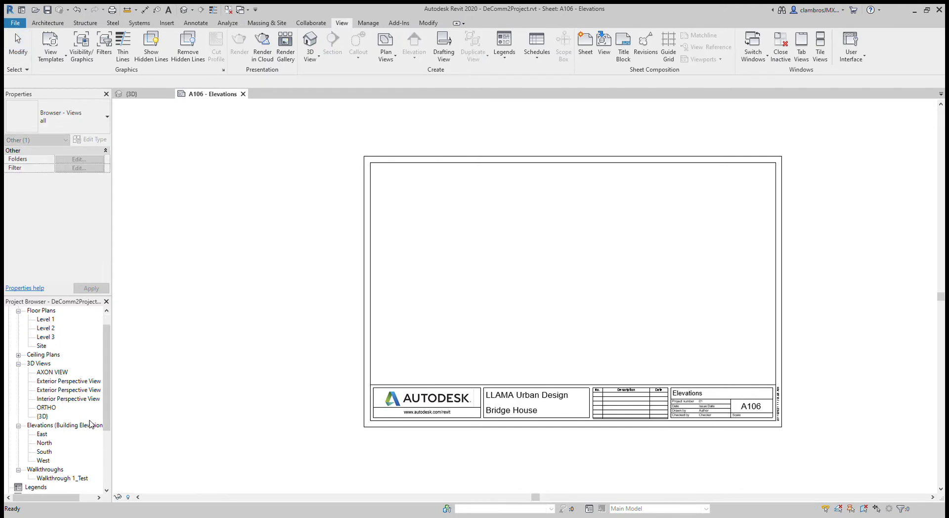
scroll(45, 403, down, 1)
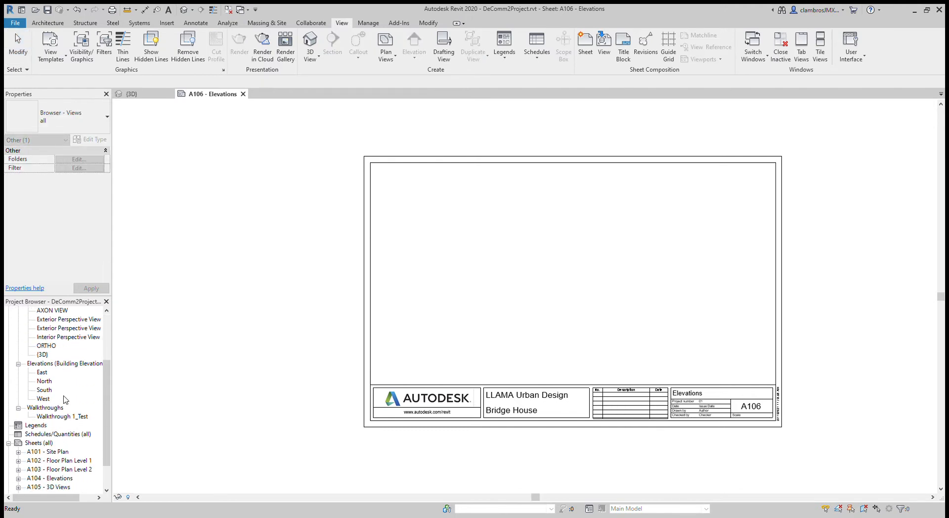
click(43, 374)
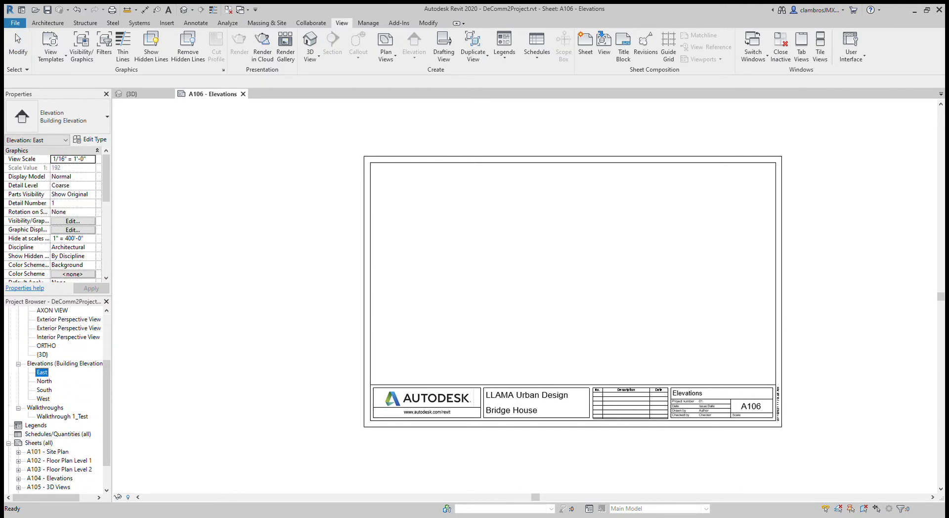
drag(42, 372, 464, 248)
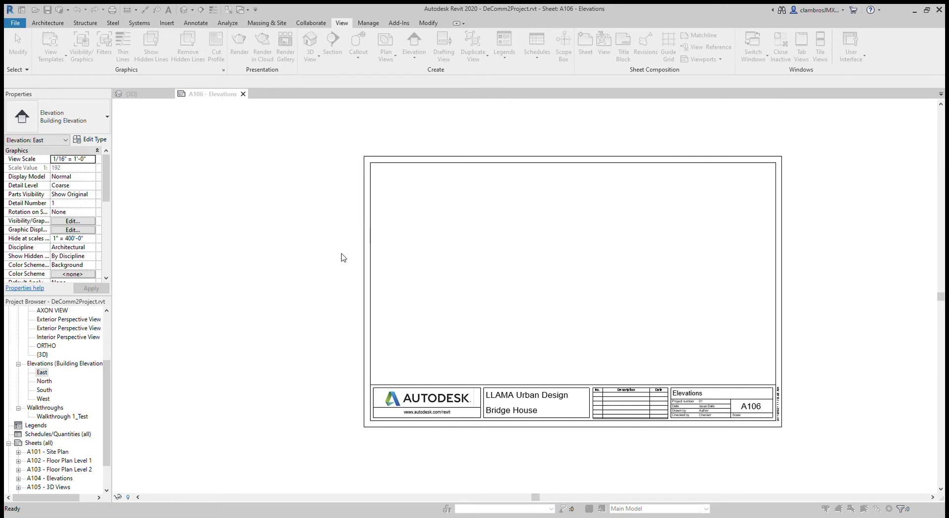
key(Escape)
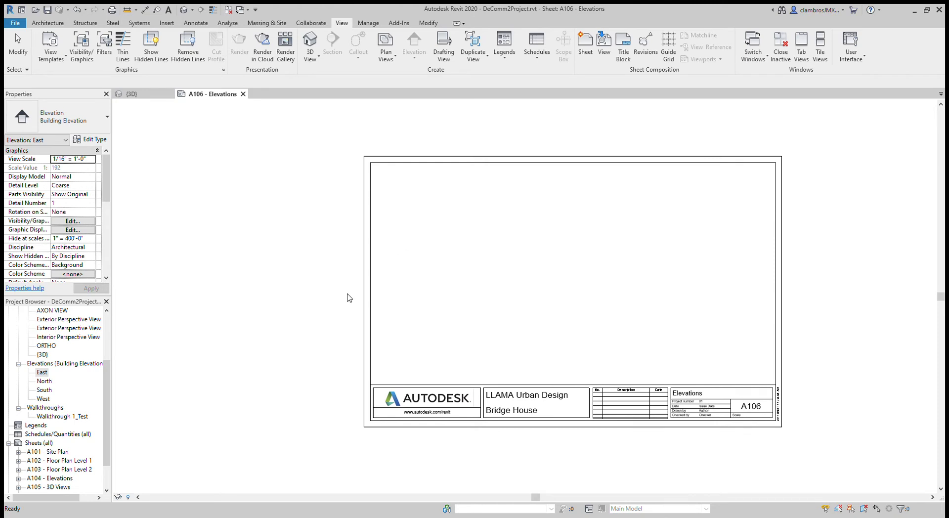
scroll(348, 296, down, 3)
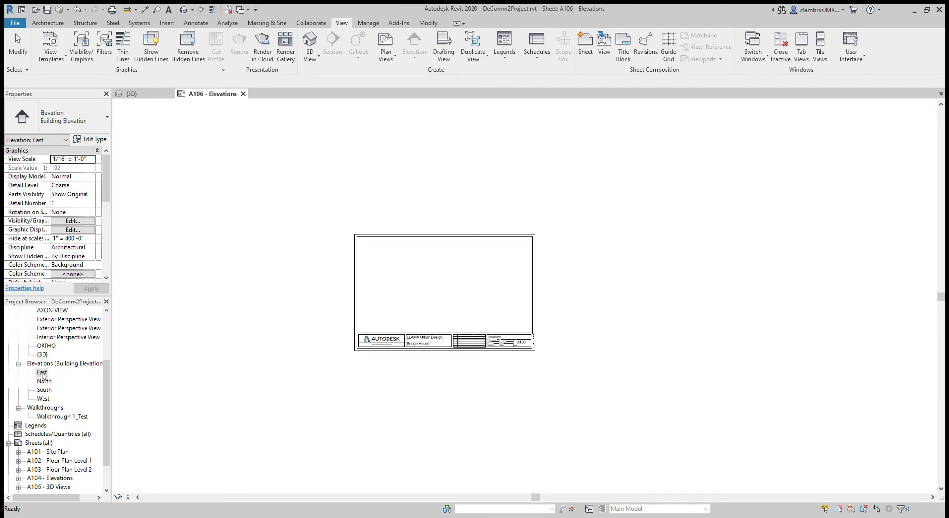
drag(42, 376, 362, 323)
scroll(477, 297, up, 3)
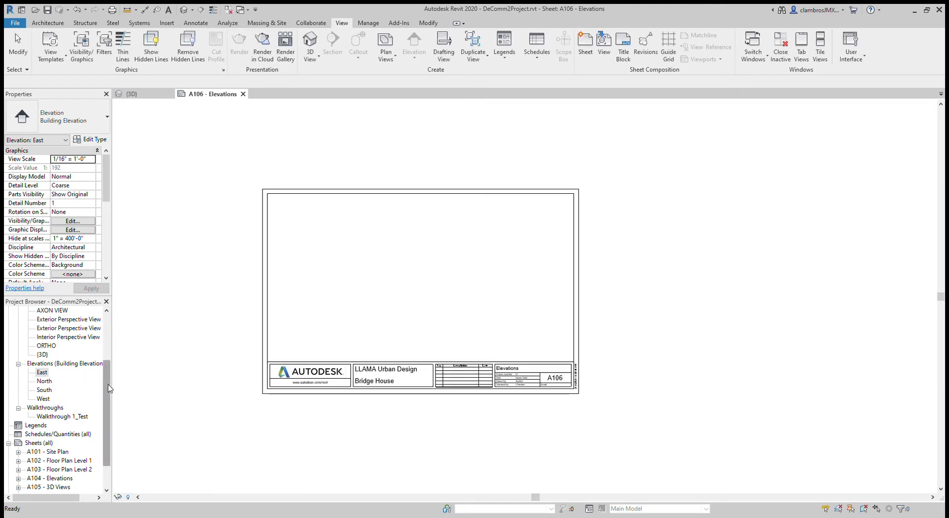
Step: Duplicate the East elevation view and close the copy's view to return to sheet A106
drag(108, 388, 103, 408)
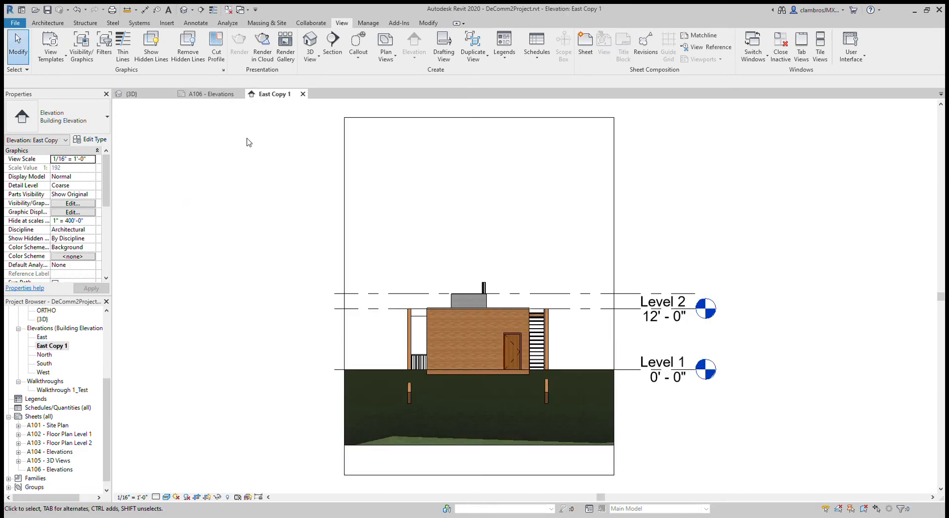
click(301, 94)
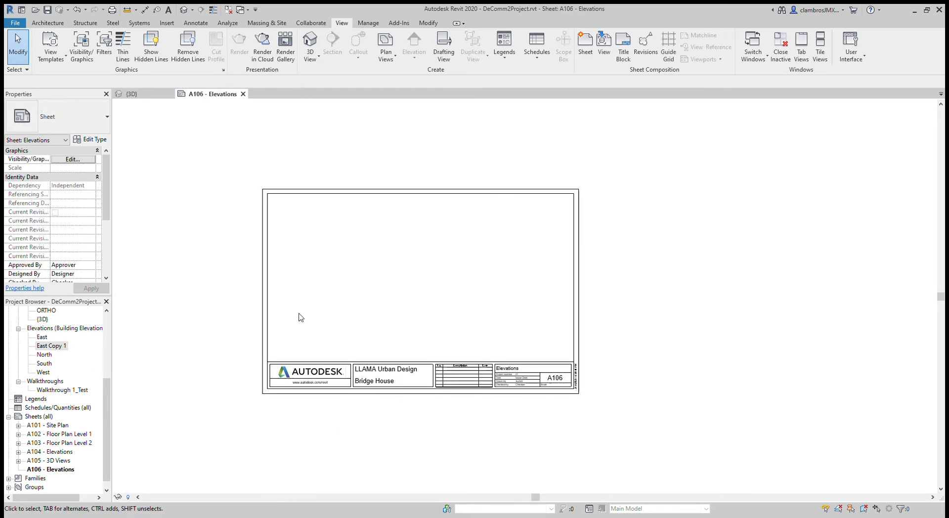
Step: Place the East Copy 1 elevation on sheet A106 and shift its viewport up within the sheet's upper-left area
click(52, 346)
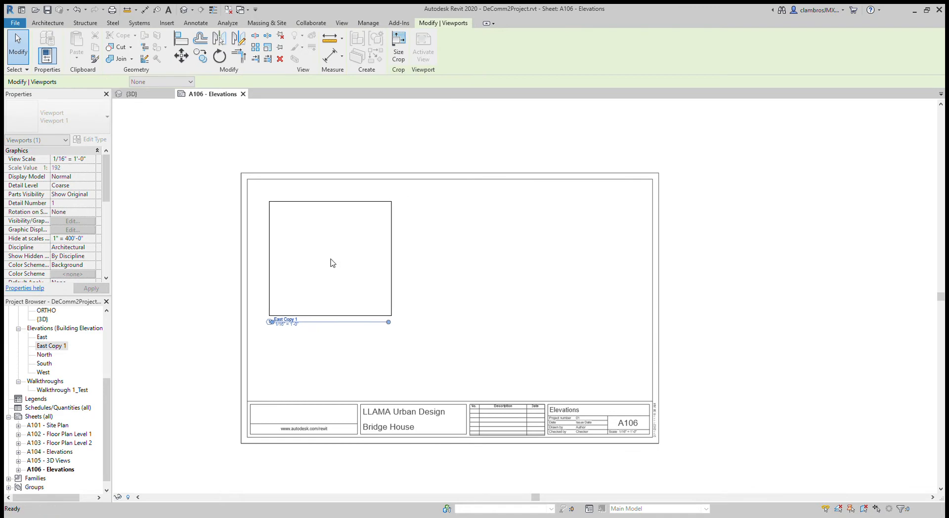
click(328, 267)
scroll(256, 213, up, 2)
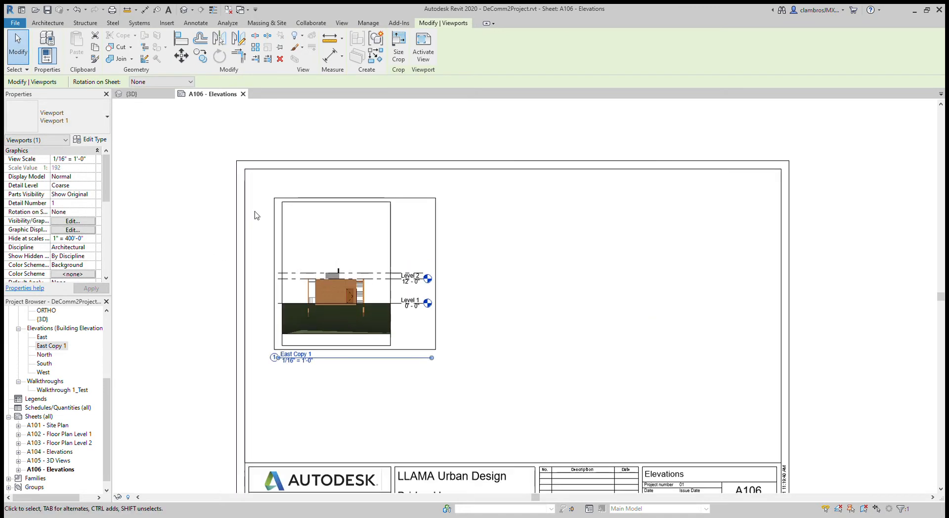
scroll(401, 225, up, 2)
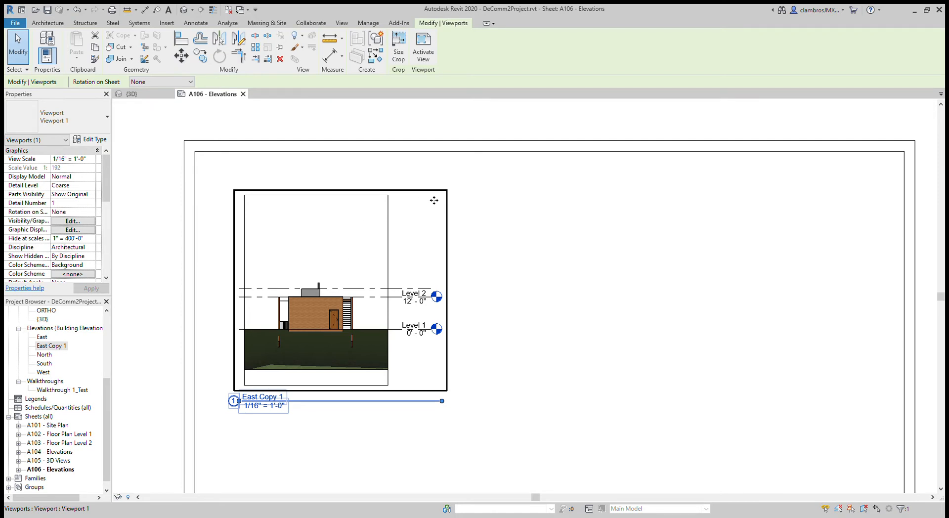
drag(264, 194, 303, 180)
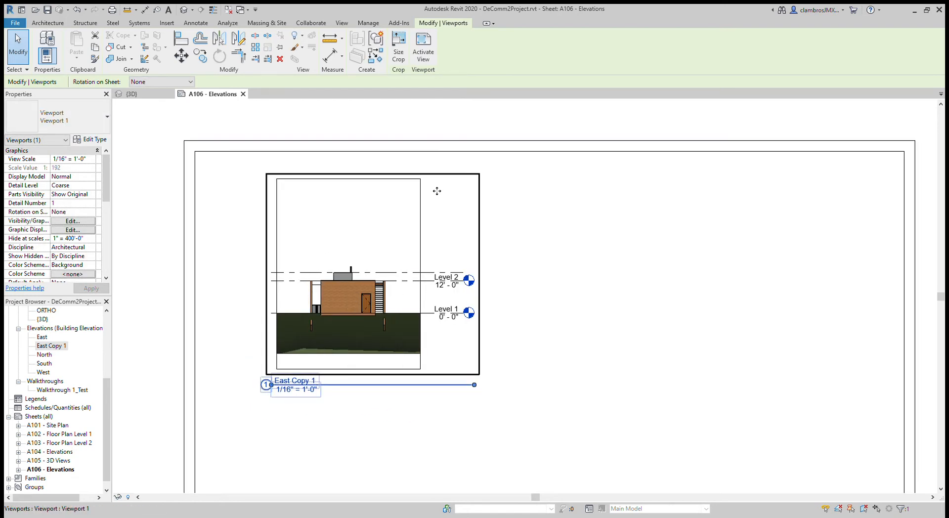
Step: Activate the East Copy 1 view on the sheet, inspect it, and deactivate it again
double_click(421, 252)
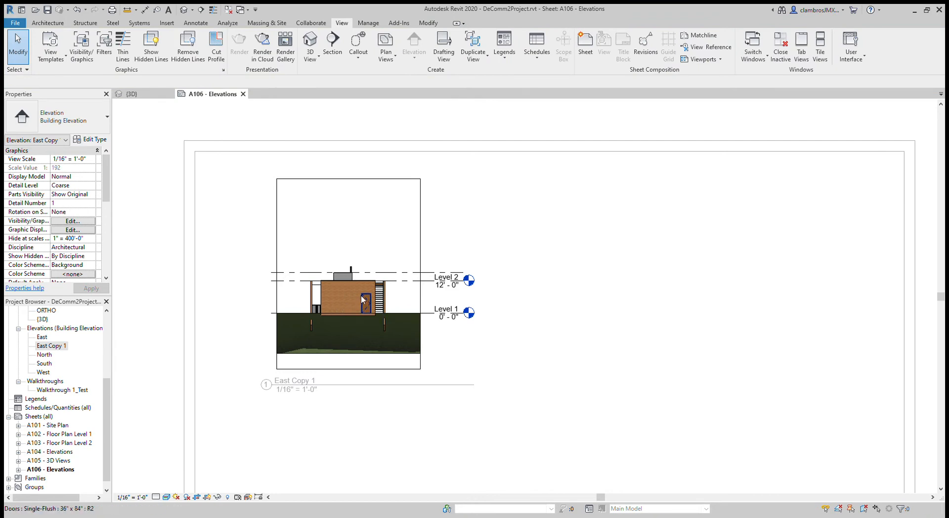
scroll(361, 295, down, 3)
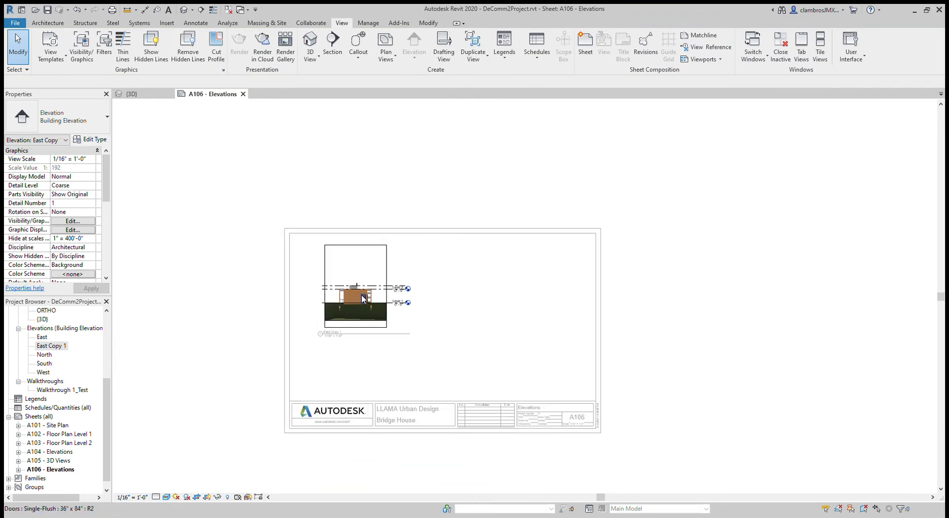
double_click(179, 151)
scroll(366, 285, up, 3)
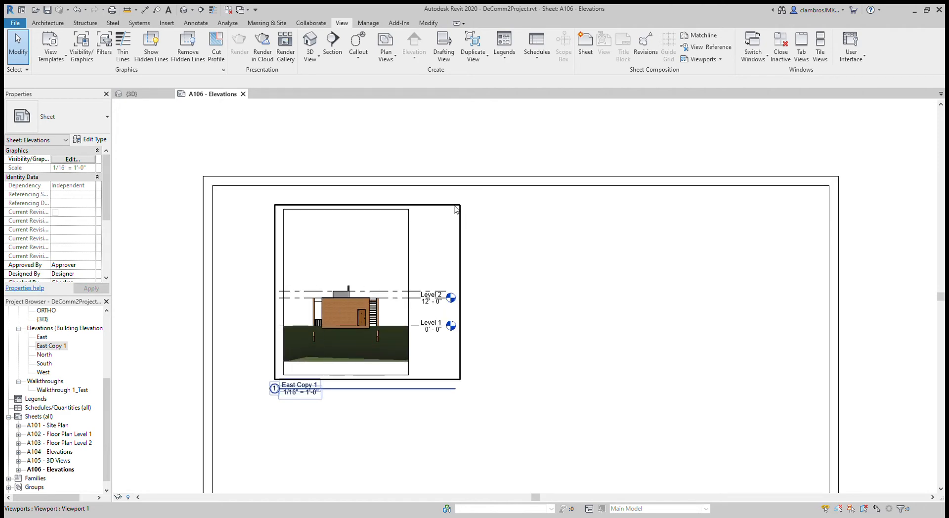
Step: Move the East Copy 1 viewport closer to the upper-left corner of the sheet's border
drag(404, 253, 378, 246)
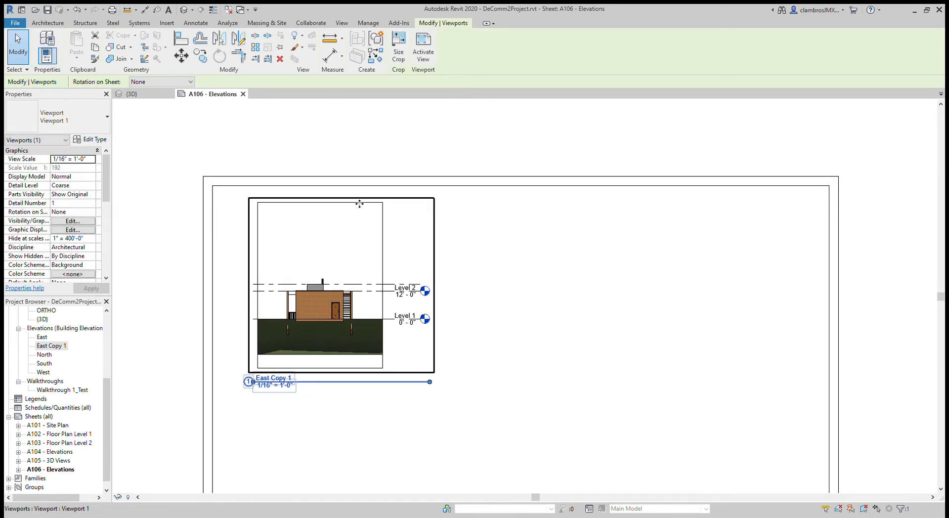
mouse_move(360, 206)
mouse_down()
mouse_move(377, 212)
mouse_move(352, 204)
mouse_up()
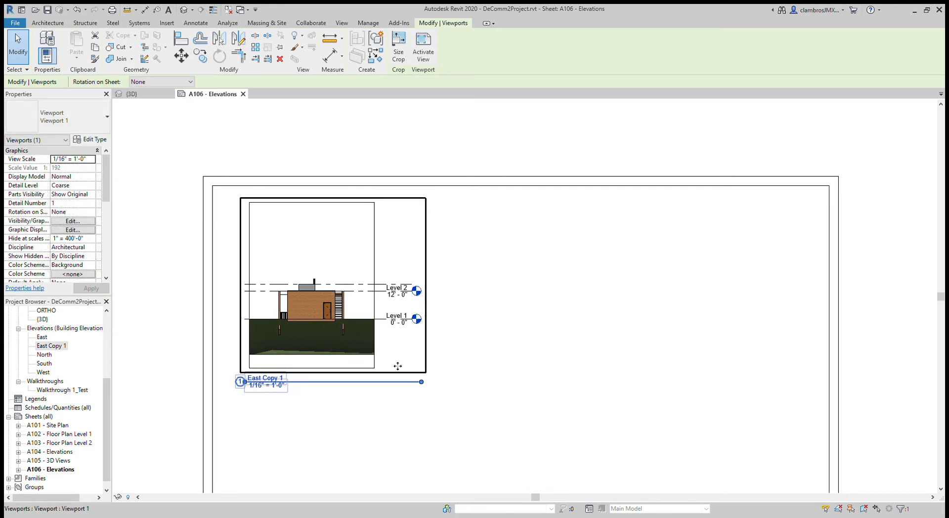
Step: Shorten the East Copy 1 title line to the crop region's width and shift the viewport slightly down and right on the sheet
click(180, 145)
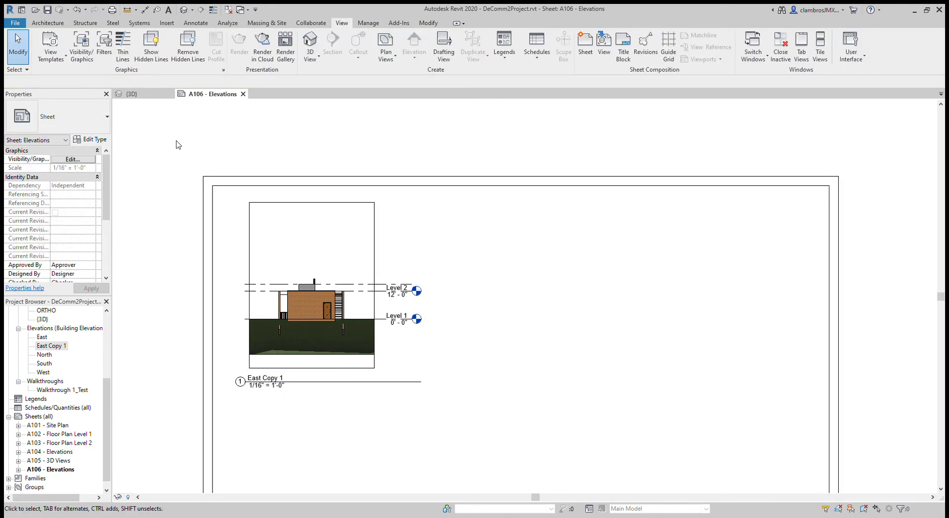
click(271, 206)
drag(421, 384, 492, 385)
drag(432, 390, 376, 385)
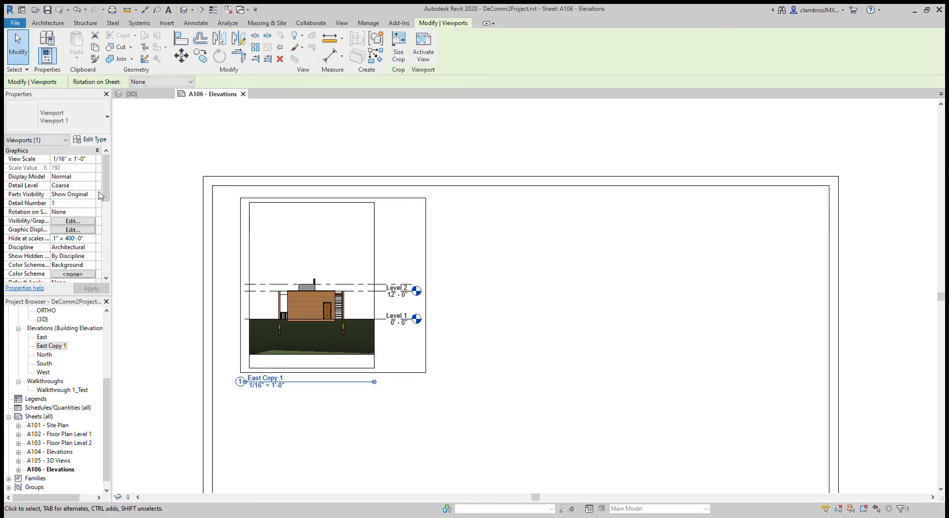
drag(285, 223, 314, 240)
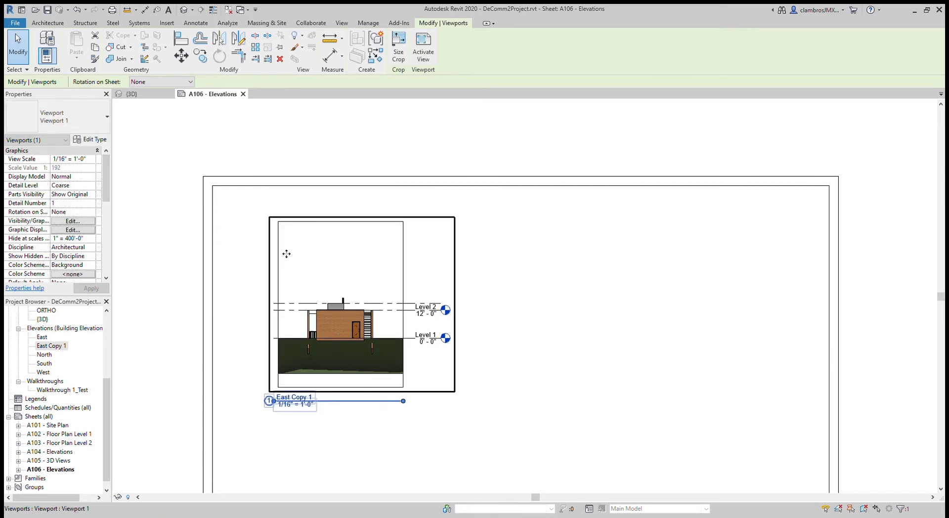
Step: Set the East Copy 1 viewport's view scale to 1" = 30'-0" and apply it
scroll(286, 254, down, 2)
click(79, 159)
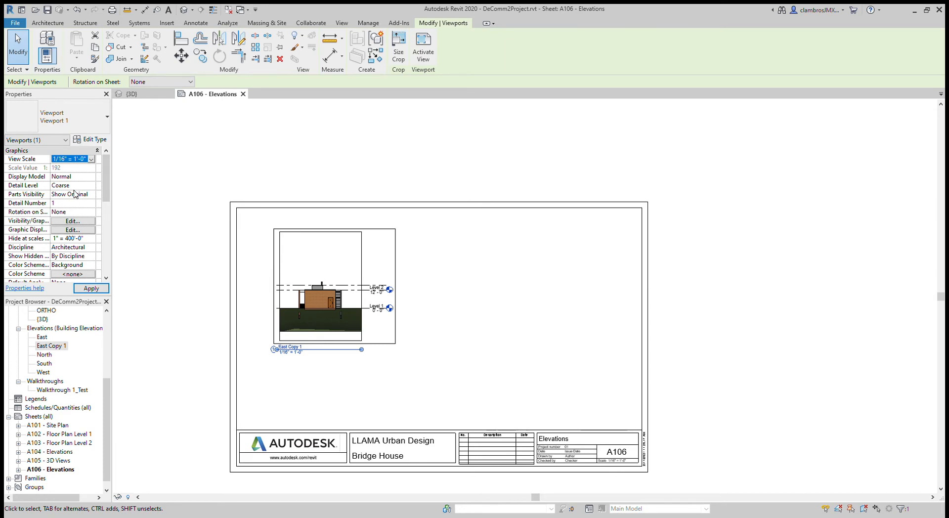
key(Down)
key(Down)
key(Down)
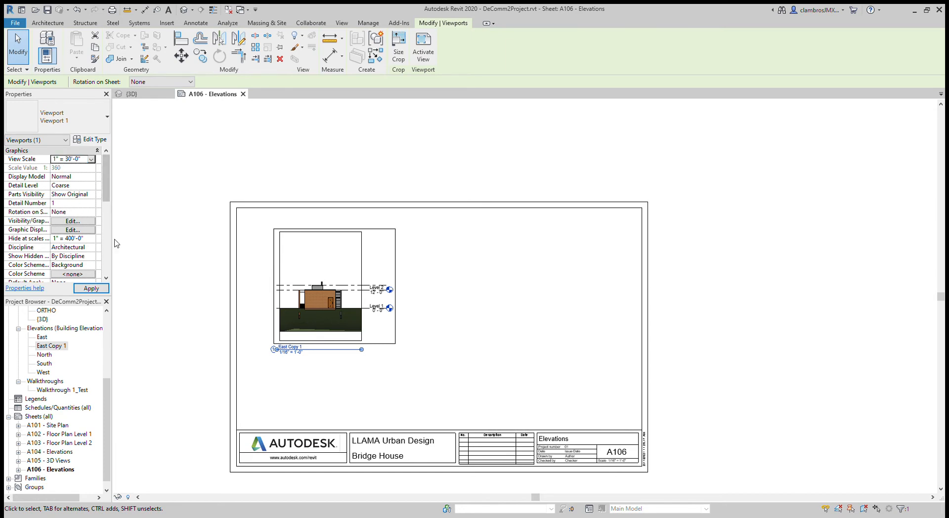
click(102, 288)
Step: Try view scales of 6" = 1'-0" and 1/64" = 1'-0" on the East Copy 1 viewport
click(92, 160)
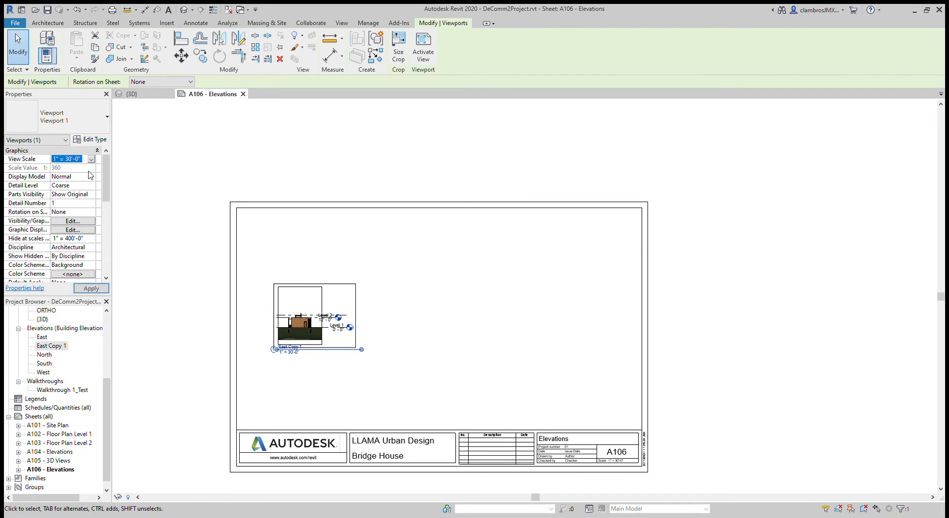
click(78, 183)
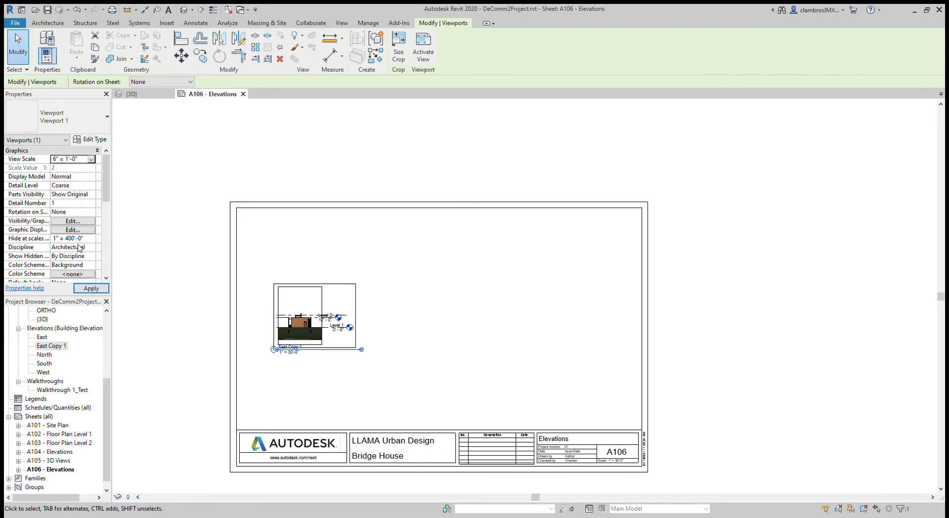
click(92, 289)
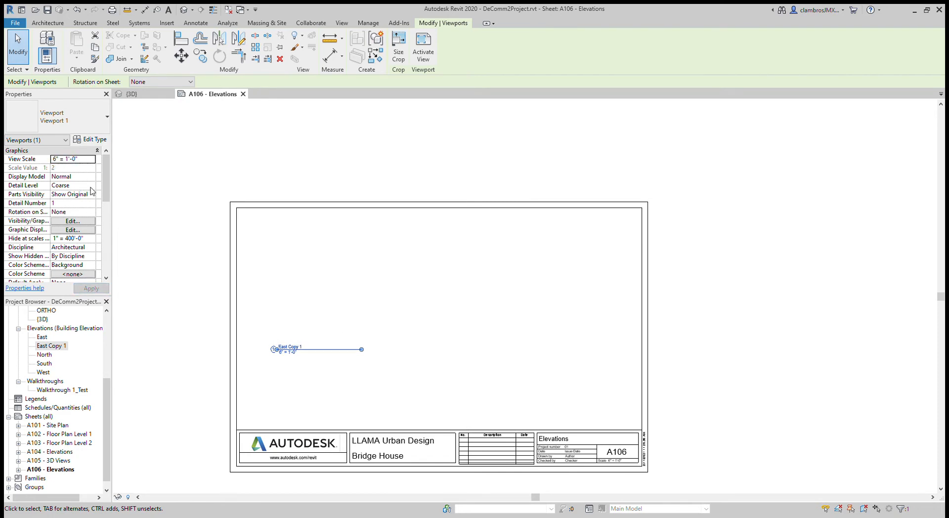
click(79, 159)
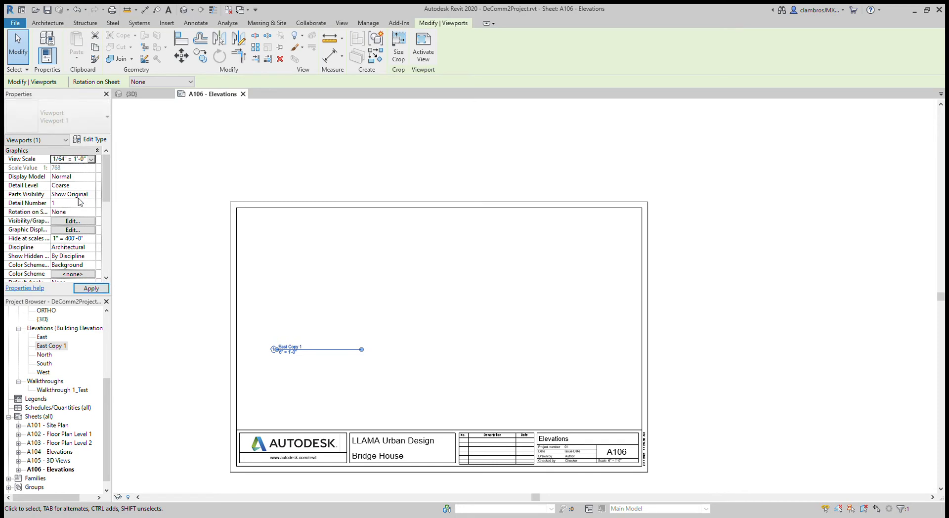
click(88, 289)
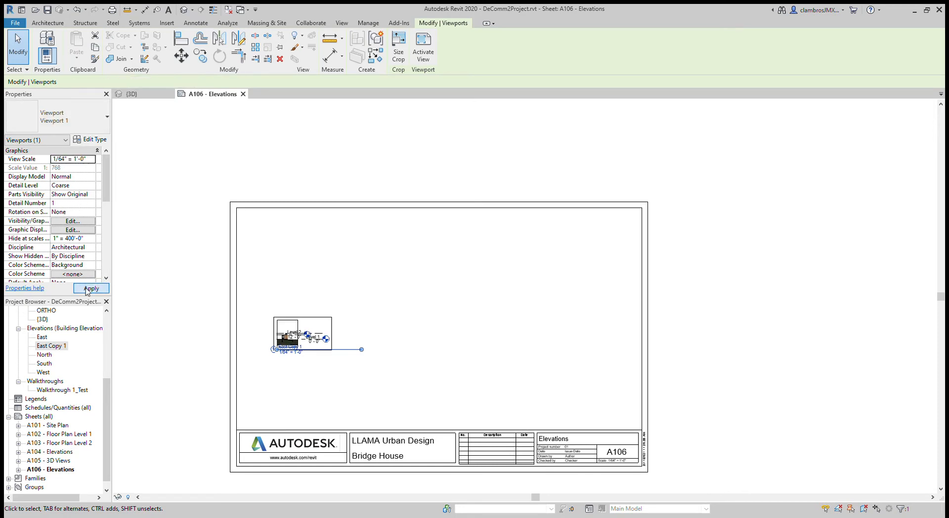
Step: Apply a view scale of 1" = 400'-0" to the East Copy 1 viewport
click(92, 160)
text(1" = 400'-0")
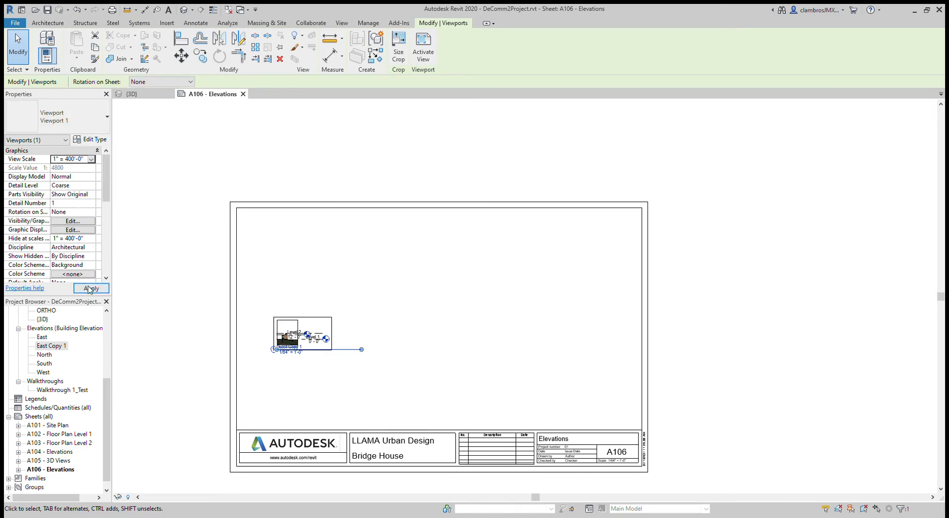
click(91, 289)
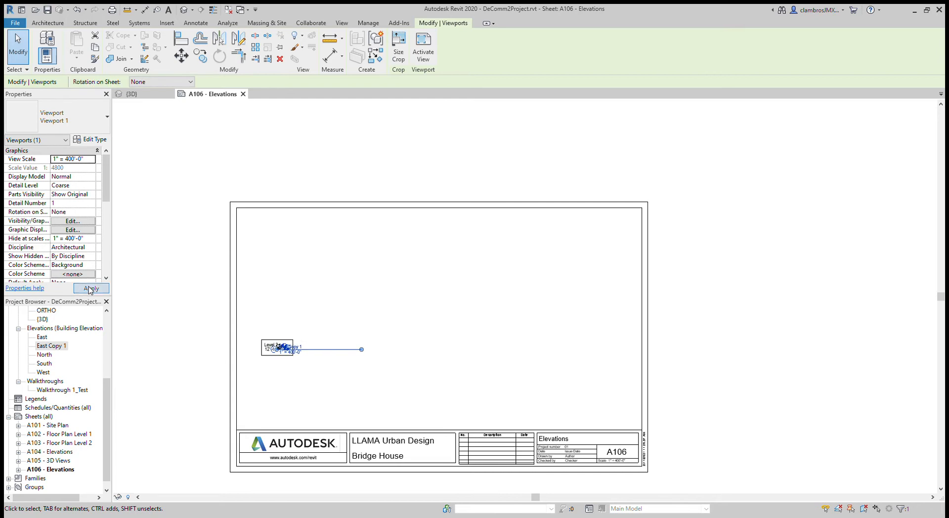
Step: Set the viewport's view scale to 1" = 10'-0" and move the viewport inside the sheet border
click(92, 159)
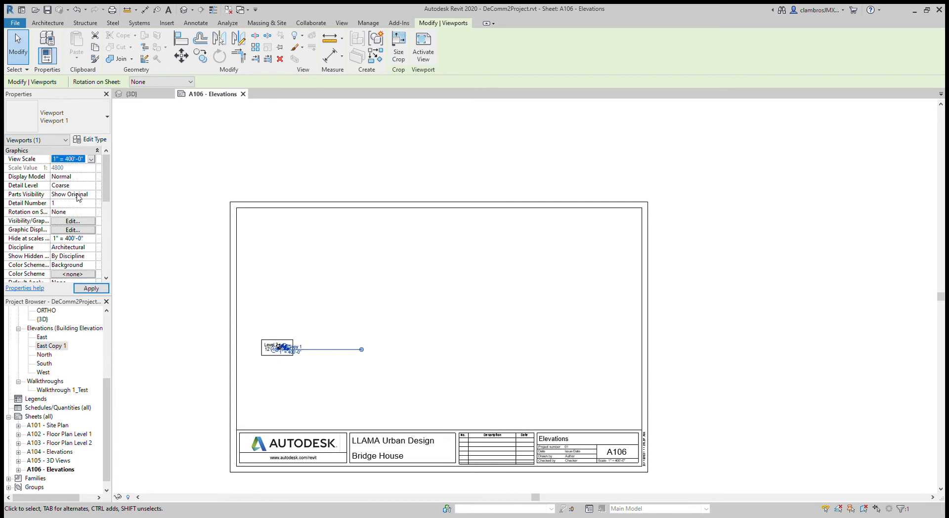
text(1" = 10'-0")
click(91, 288)
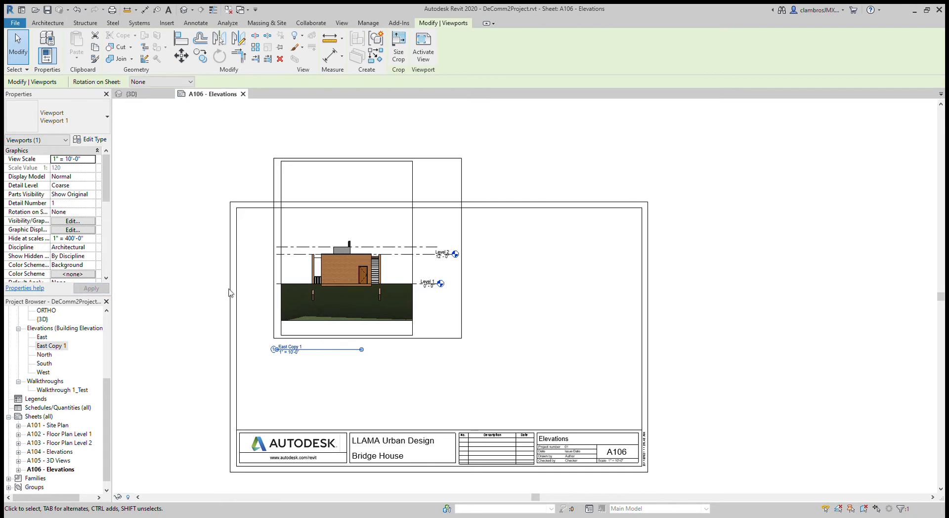
drag(348, 221, 327, 278)
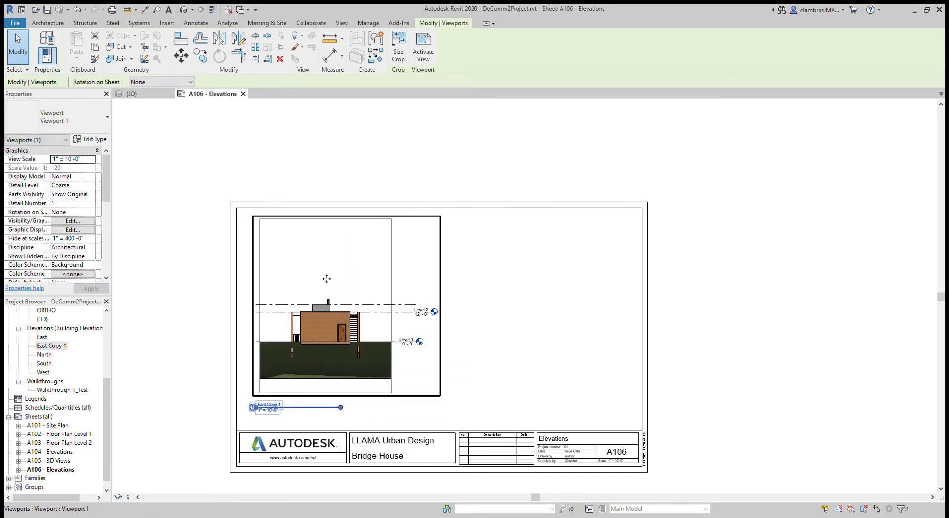
Step: Set the East Copy 1 view scale to 3/8" = 1'-0" and move the enlarged viewport to the right relative to the sheet
click(91, 159)
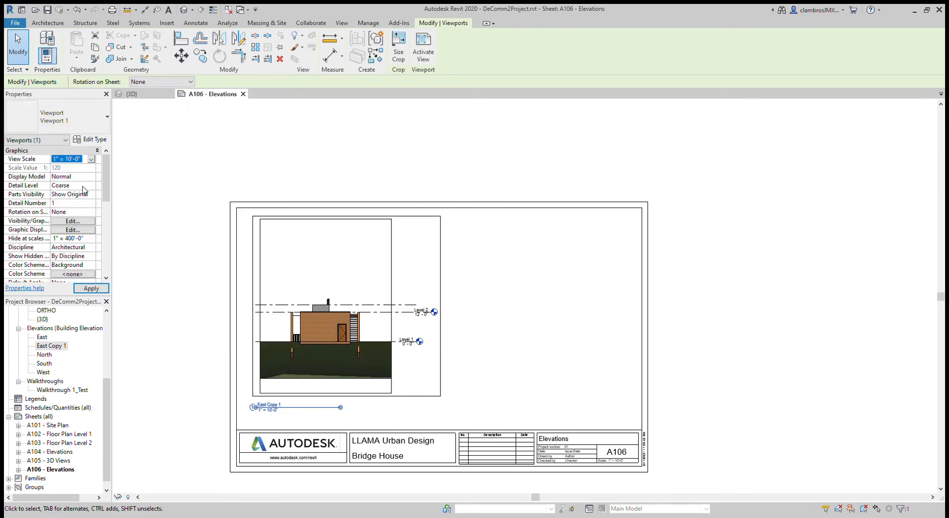
click(79, 197)
click(98, 289)
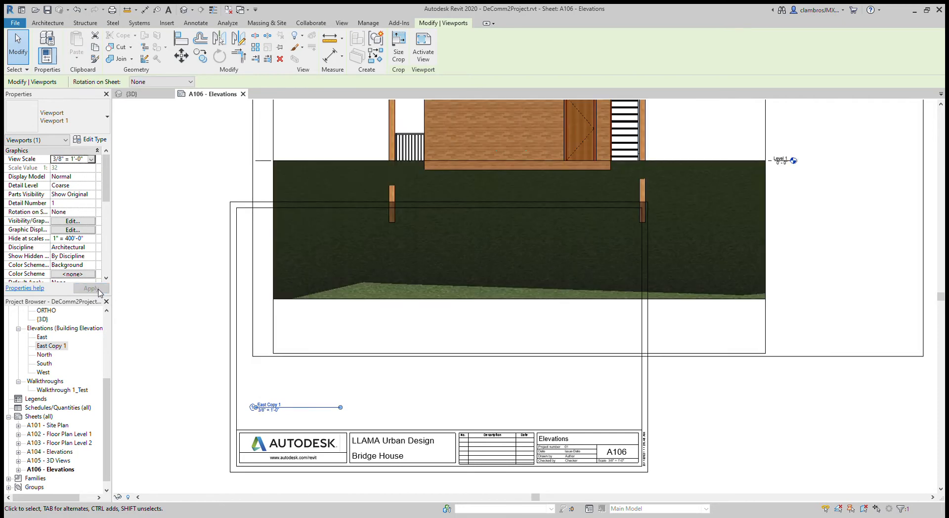
scroll(415, 200, down, 2)
scroll(415, 200, down, 2)
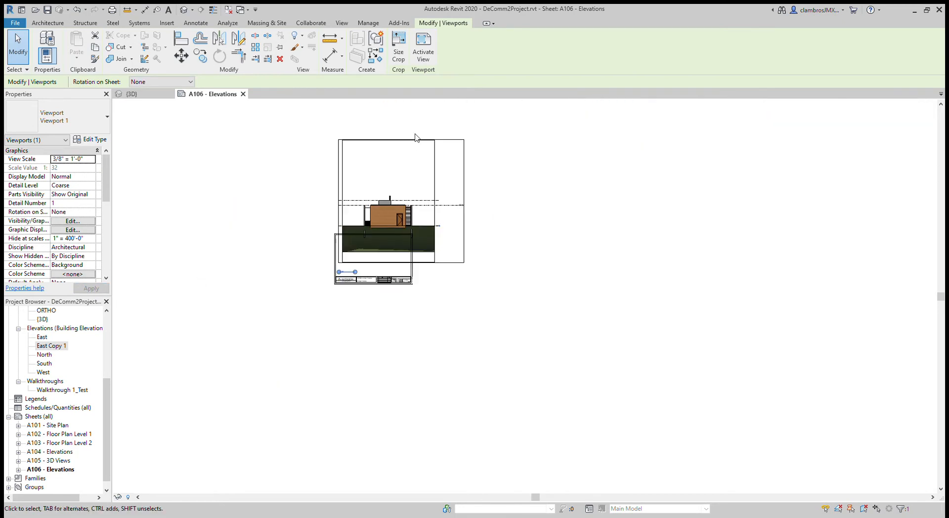
scroll(412, 141, up, 1)
drag(373, 144, 416, 140)
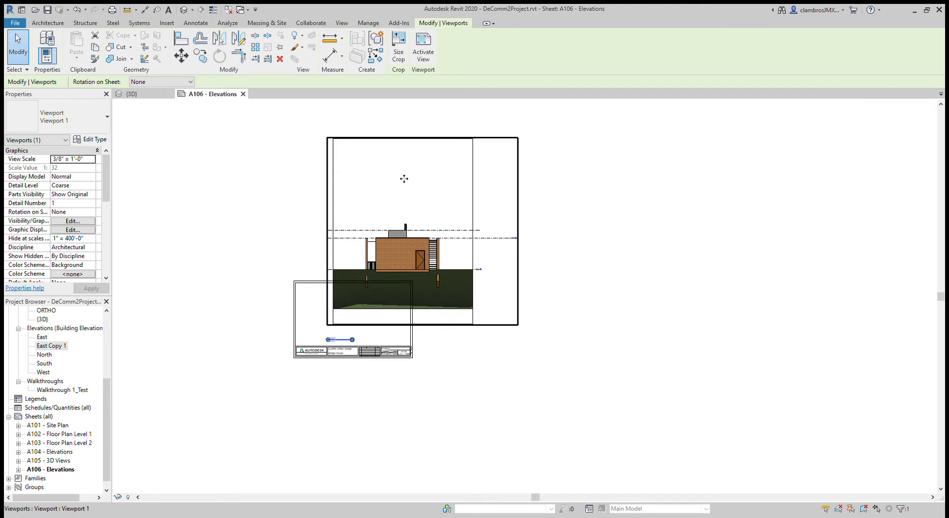
Step: Activate the East Copy 1 view on the sheet and toggle its cropping off and on again
double_click(502, 156)
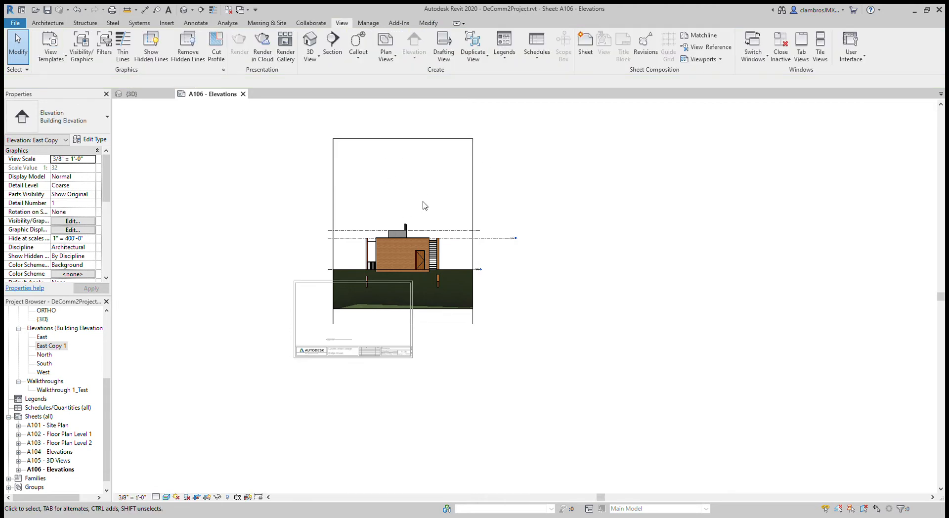
scroll(377, 161, up, 1)
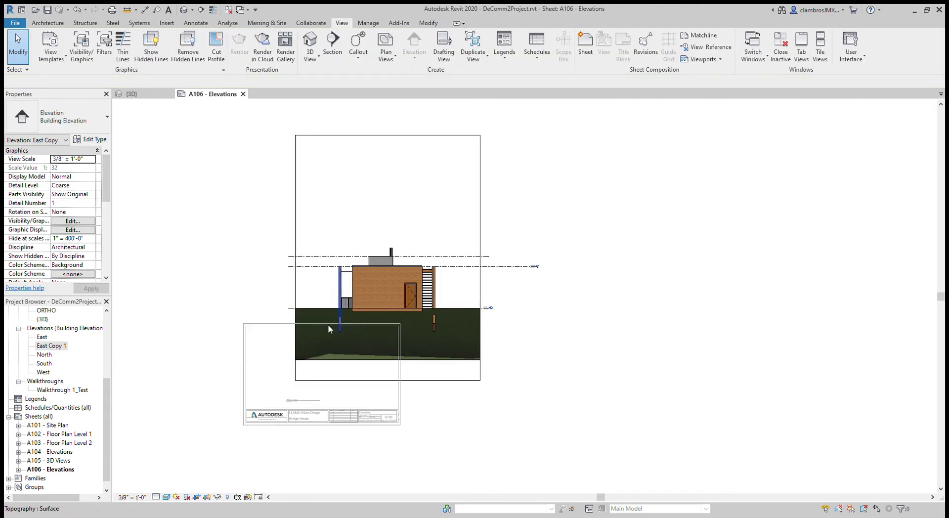
click(196, 498)
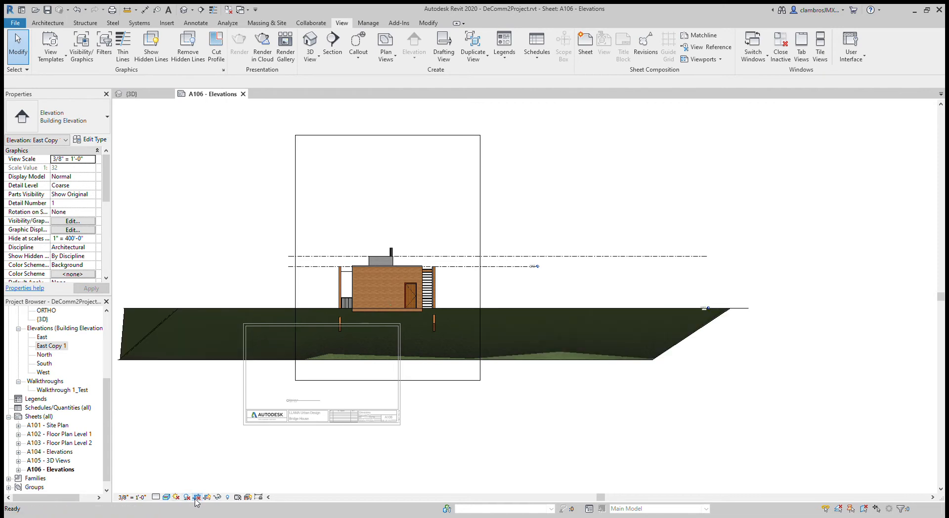
click(196, 497)
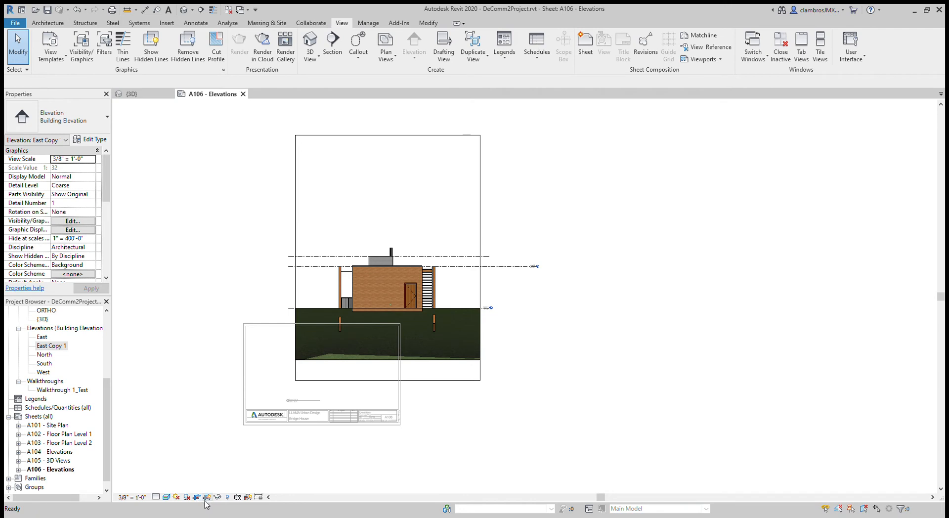
Step: Turn off cropping in the East Copy 1 view and toggle the crop region's visibility off and on
click(197, 497)
scroll(231, 328, down, 1)
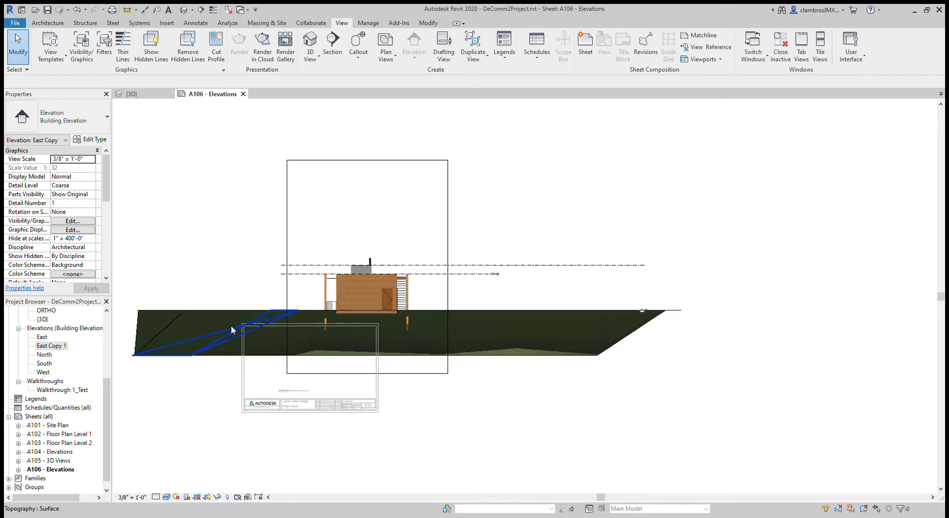
scroll(231, 328, down, 1)
scroll(365, 289, up, 2)
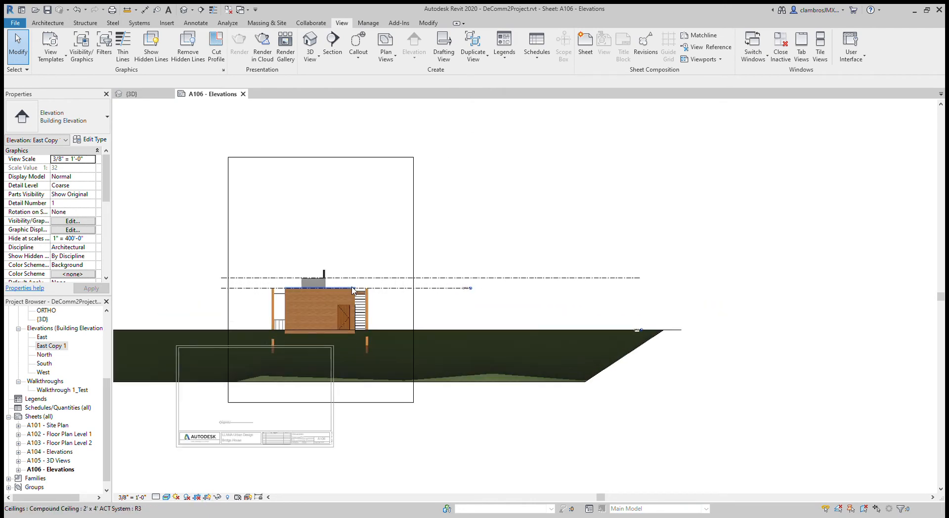
click(206, 497)
click(206, 497)
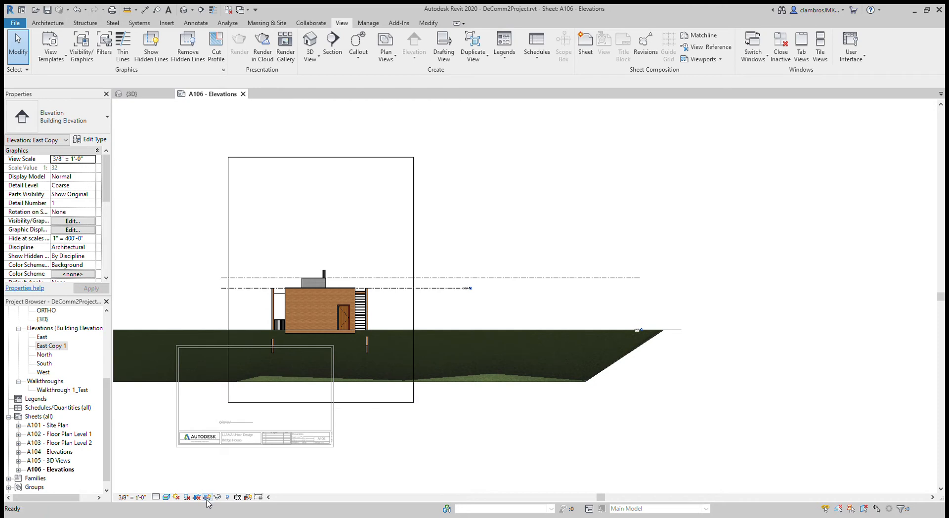
Step: Stretch the crop region's right edge out toward the end of the terrain and turn cropping back on
click(228, 222)
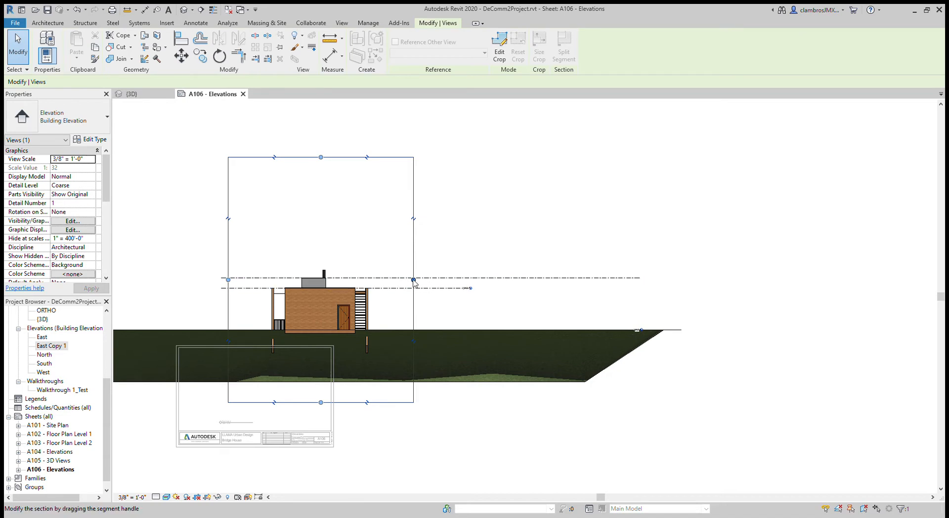
drag(413, 281, 636, 277)
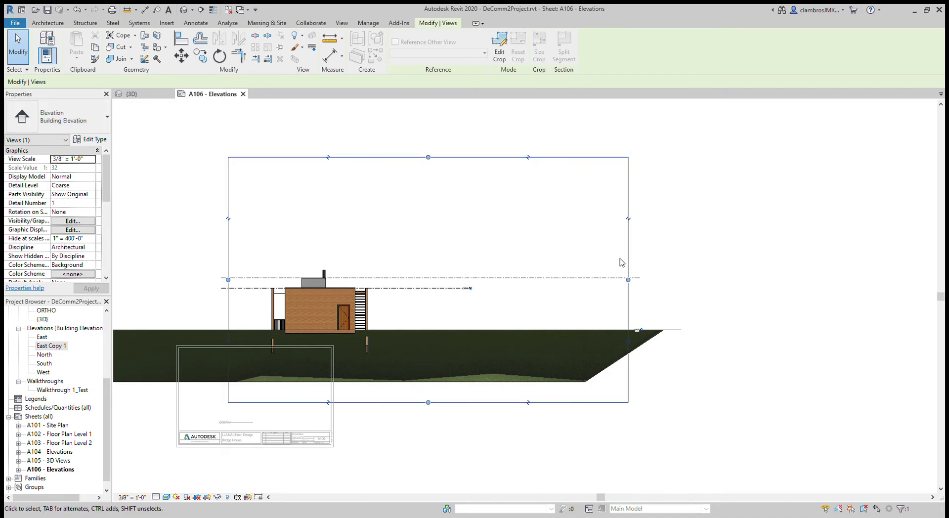
click(197, 498)
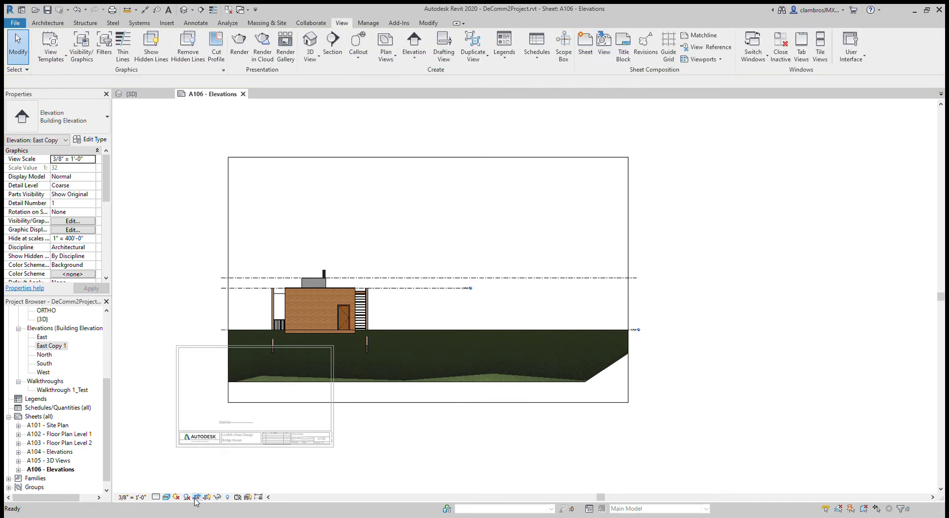
Step: Pull the crop region's right edge in close to the building and lower its top edge to just above the chimney
click(629, 254)
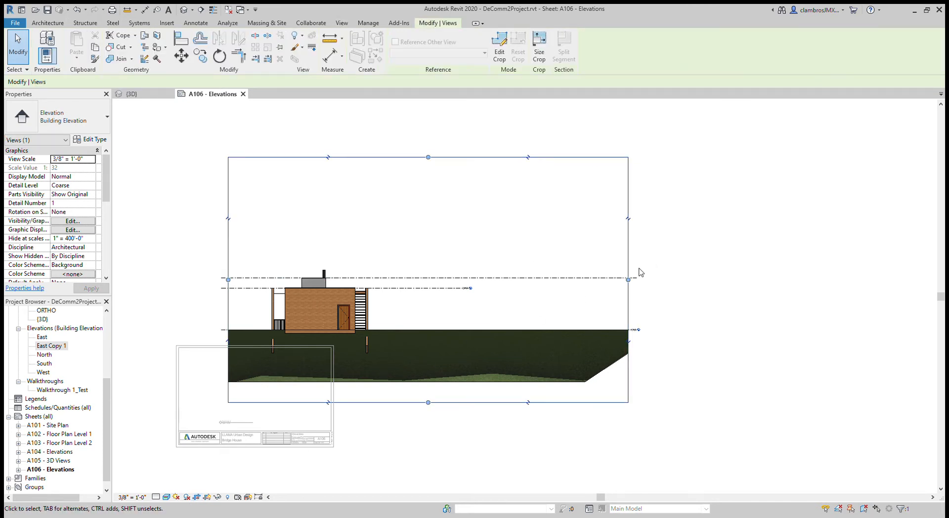
drag(631, 281, 393, 281)
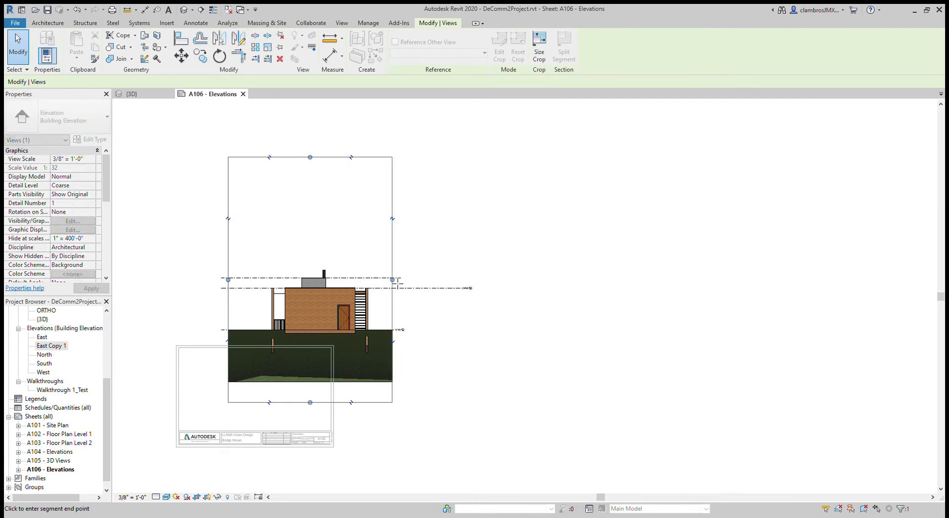
drag(310, 157, 315, 250)
scroll(327, 288, down, 4)
scroll(230, 306, up, 5)
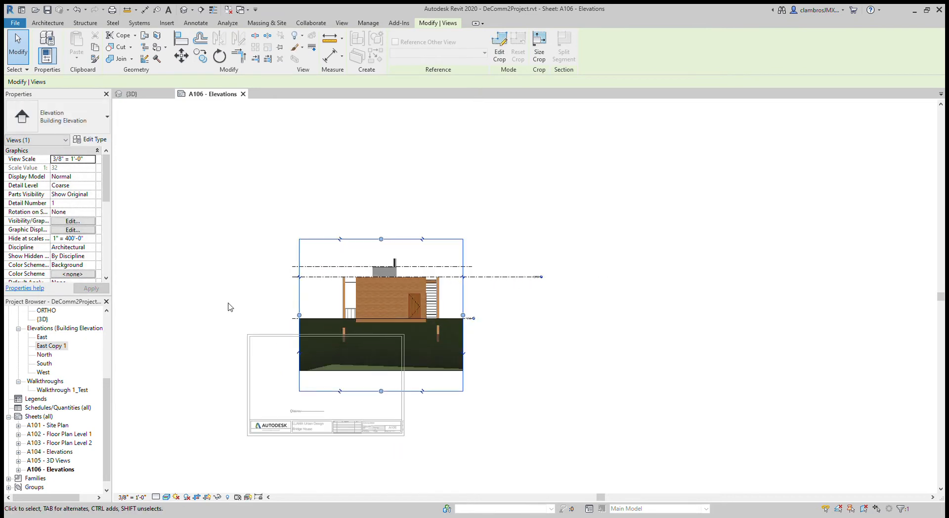
Step: Select all elements in the active view, clear the selection, and deactivate the view to return to the sheet
click(294, 190)
drag(286, 172, 630, 429)
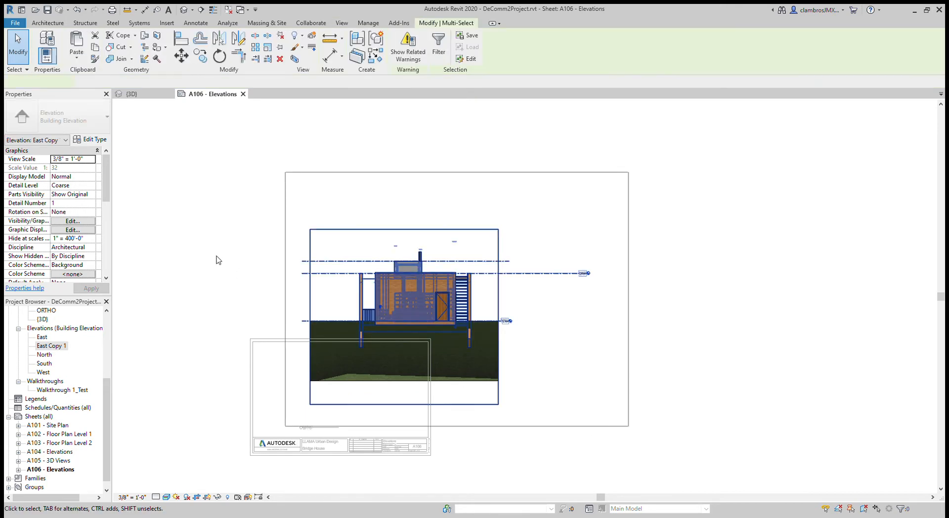
click(641, 369)
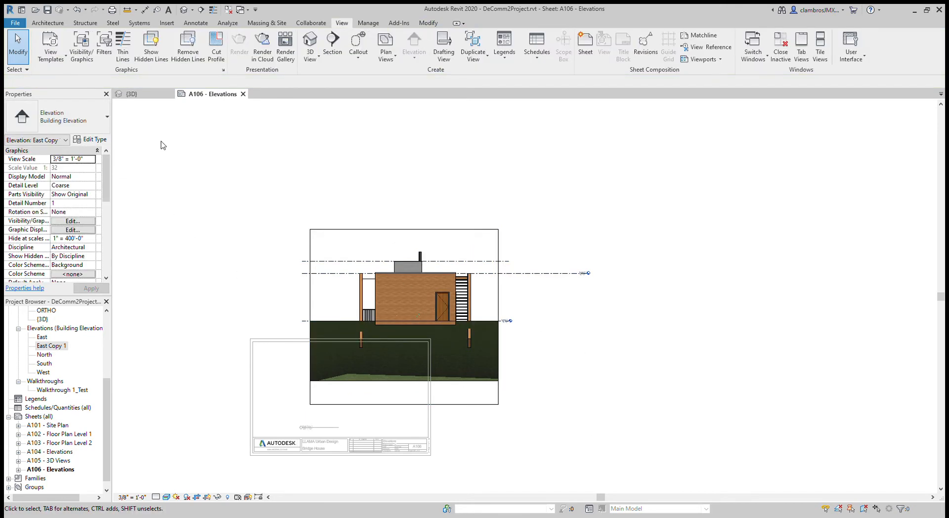
click(344, 238)
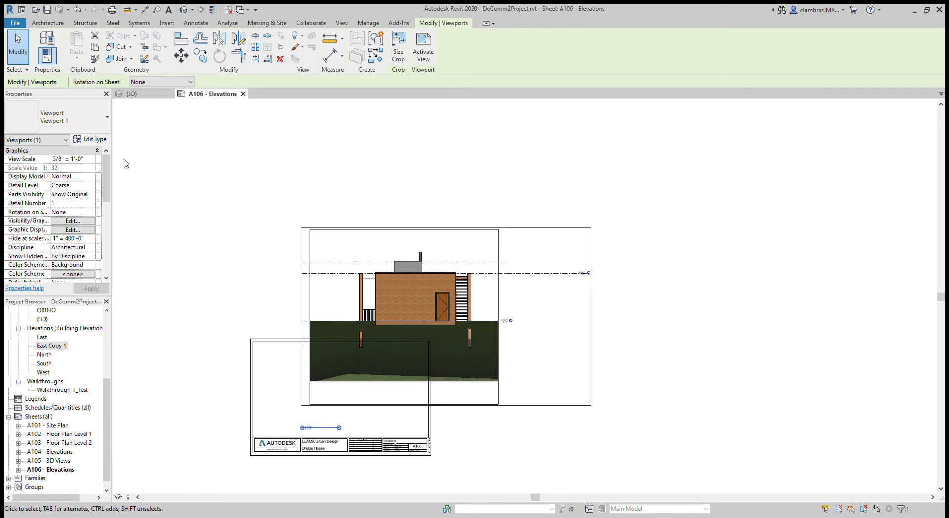
Step: Try a view scale of 1 1/2" = 1'-0" on the East Copy 1 viewport
click(89, 158)
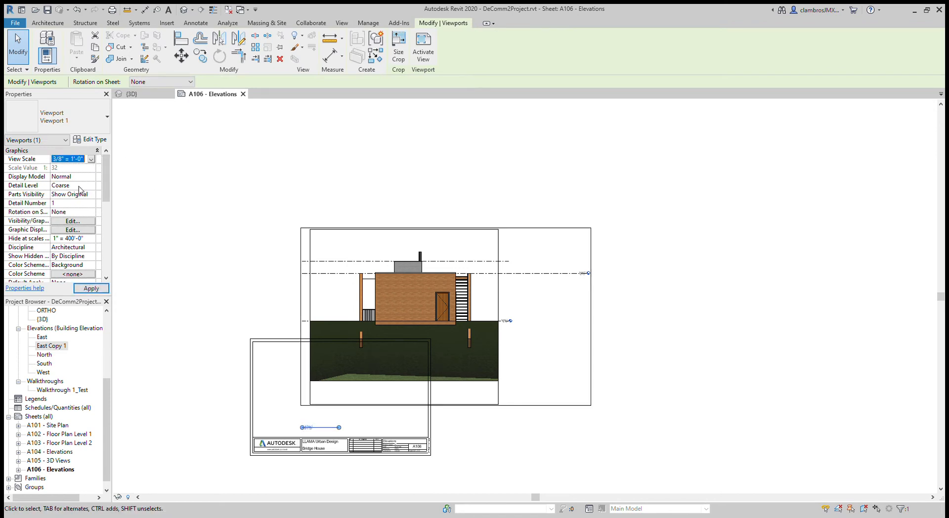
click(78, 180)
click(88, 288)
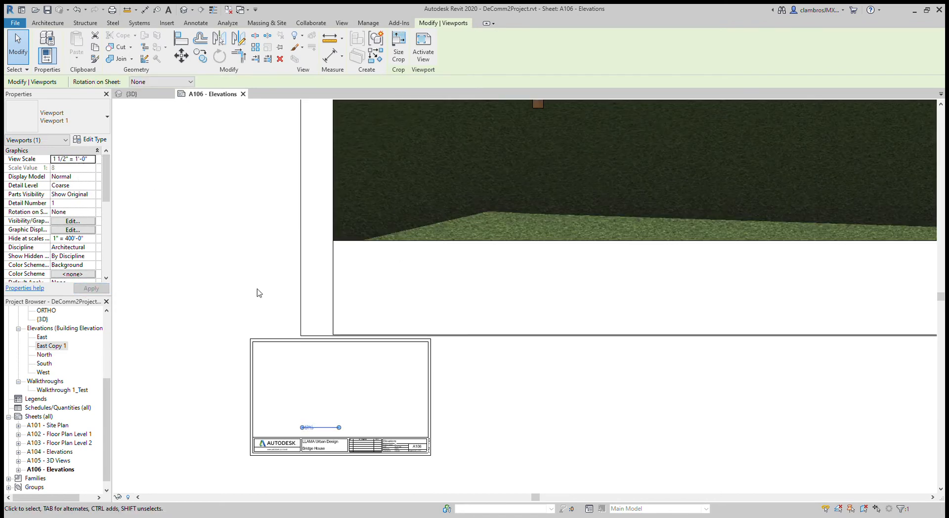
Step: Set the East Copy 1 viewport's view scale to 1/16" = 1'-0"
click(89, 159)
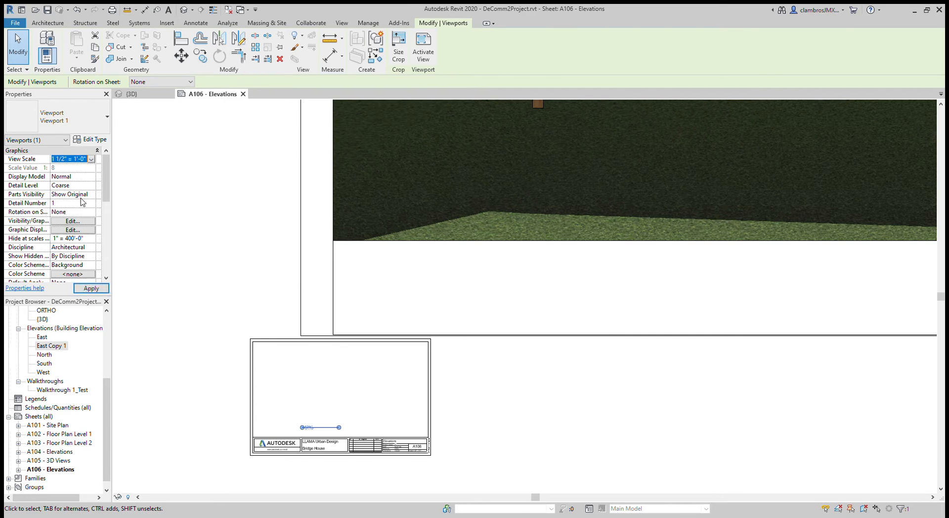
click(75, 183)
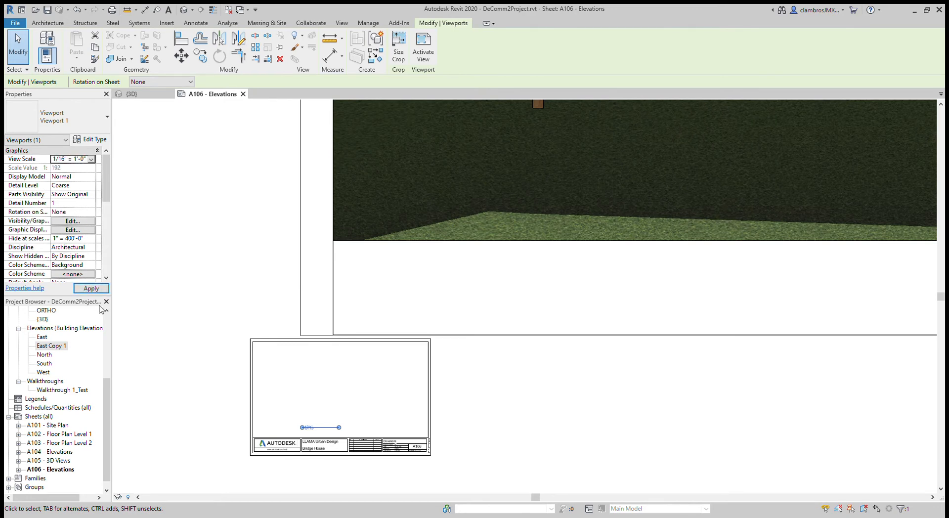
click(98, 291)
Step: Move the East Copy 1 viewport into the upper-left corner of the sheet's drawing area and deselect it
scroll(292, 391, up, 4)
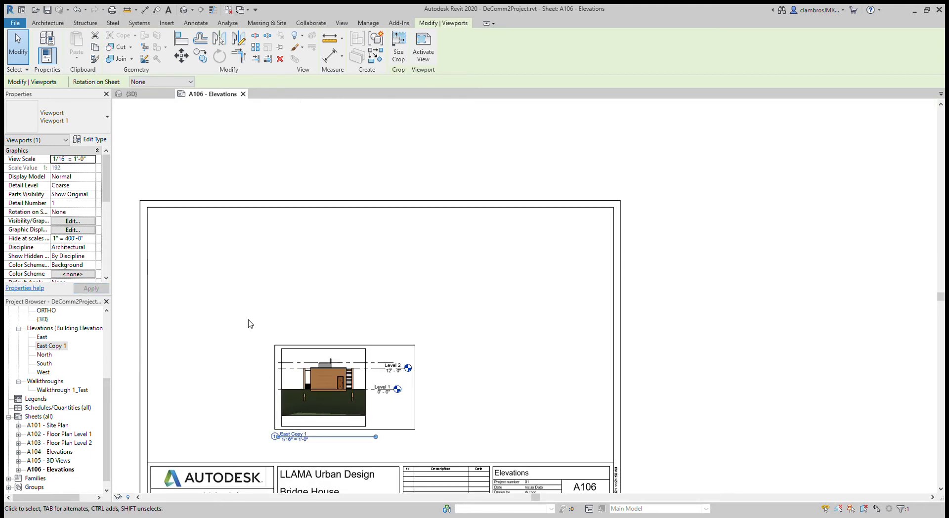
drag(248, 321, 443, 451)
drag(366, 354, 244, 224)
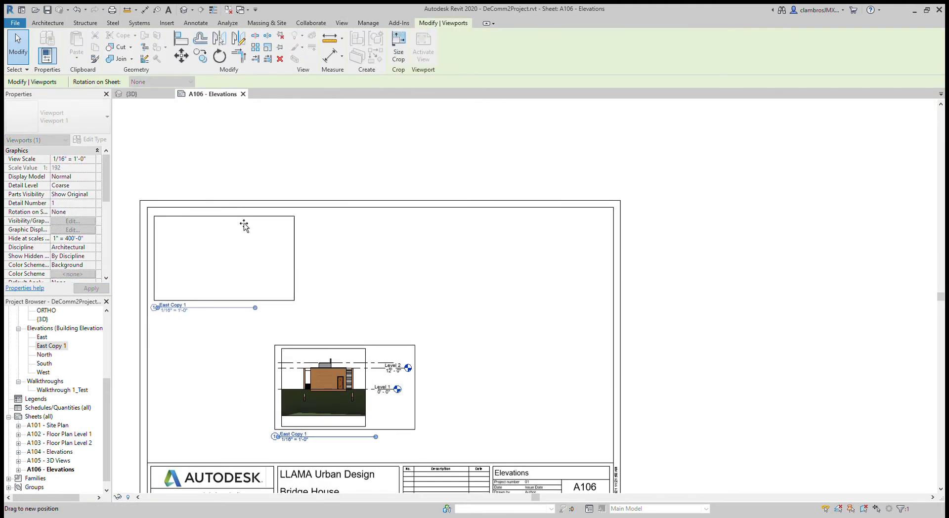
click(324, 295)
click(322, 324)
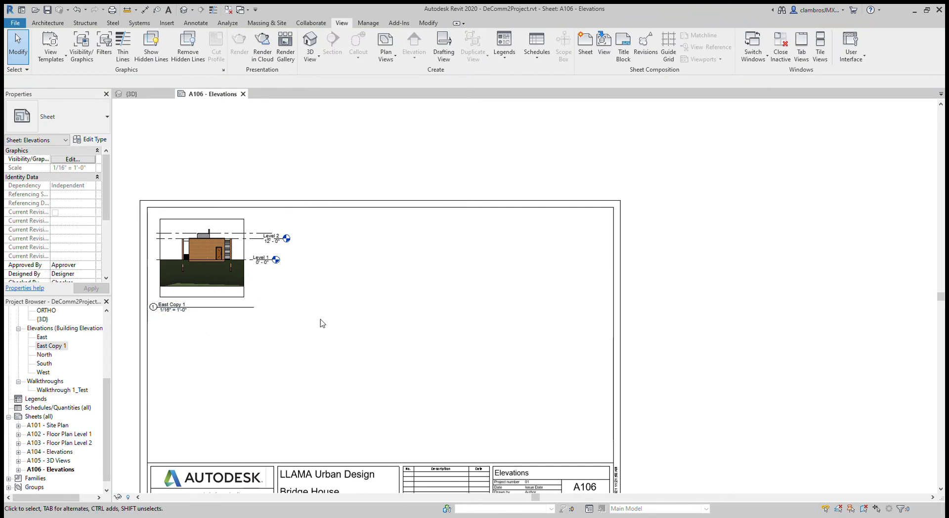
Step: Look through the building elevations in the project's view list, selecting East, East Copy 1 and North
scroll(297, 387, down, 2)
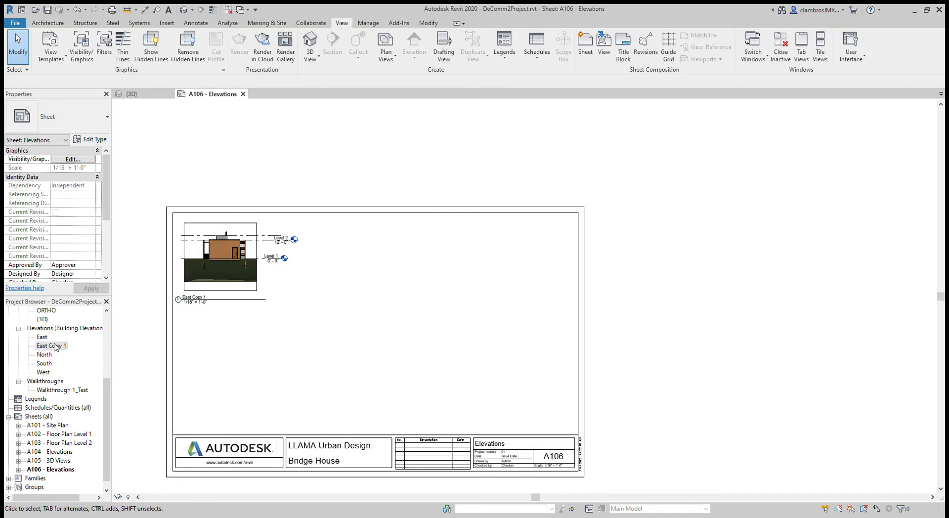
drag(110, 406, 110, 388)
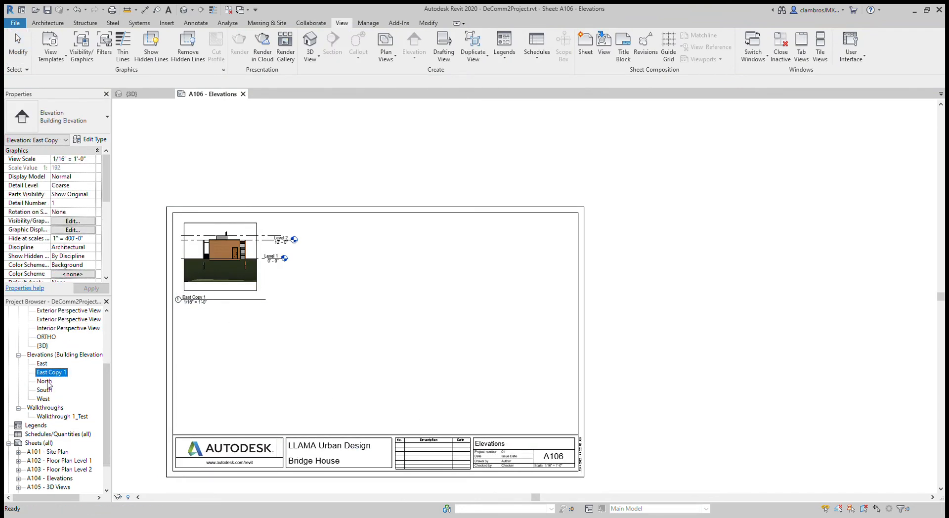
click(42, 364)
click(44, 372)
scroll(59, 411, down, 2)
click(42, 346)
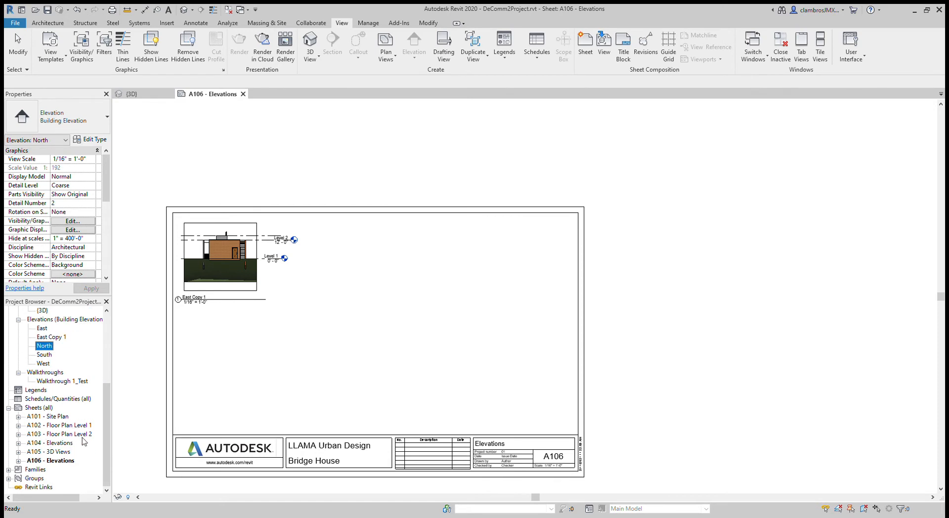
scroll(104, 410, up, 3)
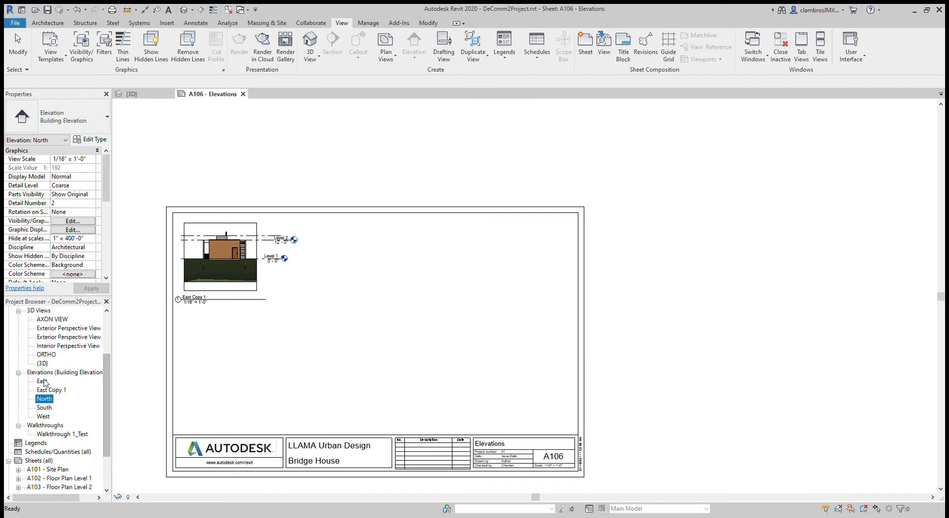
click(44, 381)
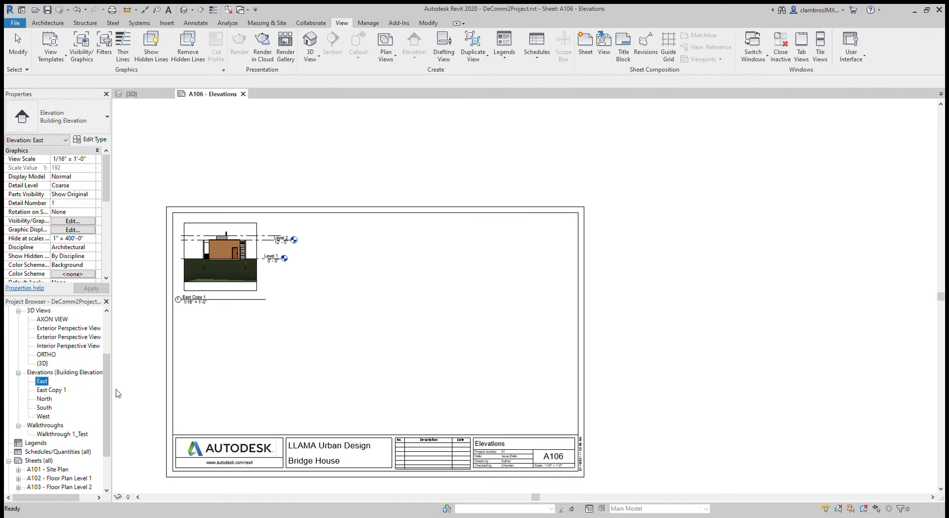
Step: Find the 3D views in the project's view list and open the {3D} view
scroll(74, 395, up, 2)
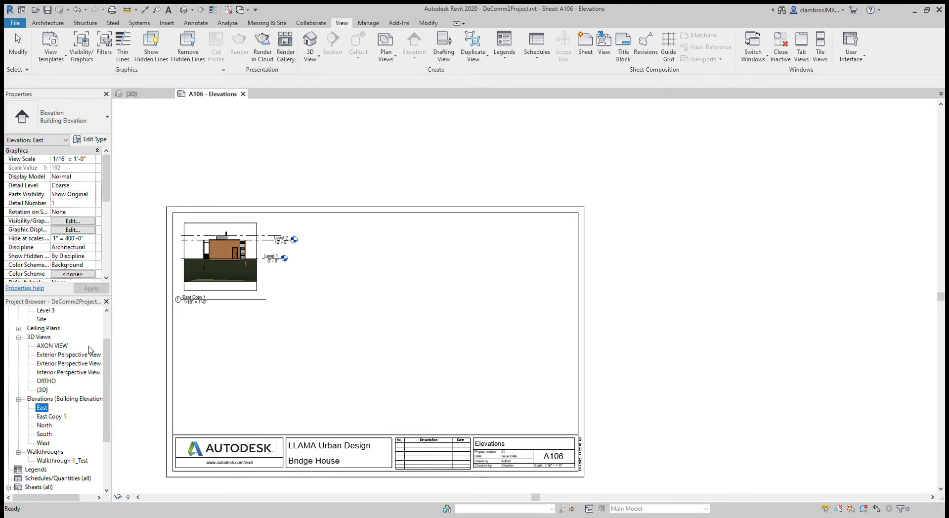
scroll(109, 344, up, 3)
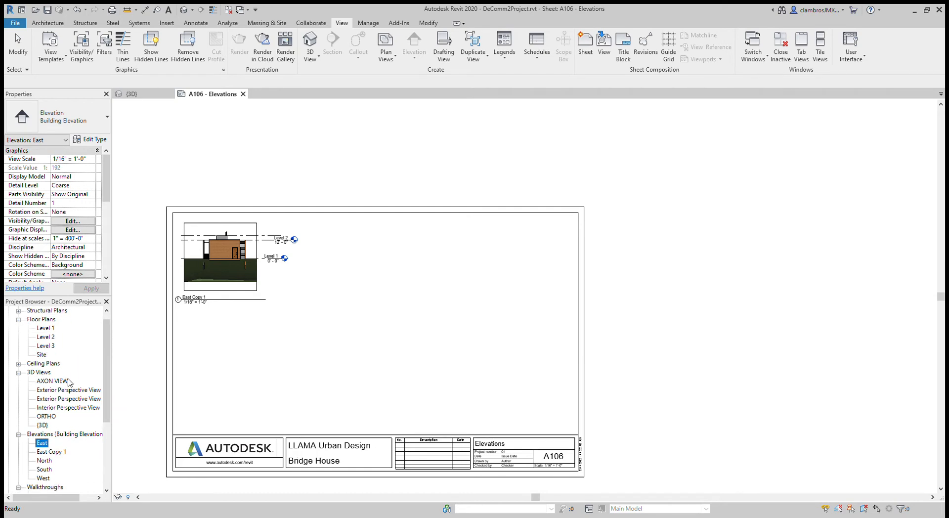
click(38, 373)
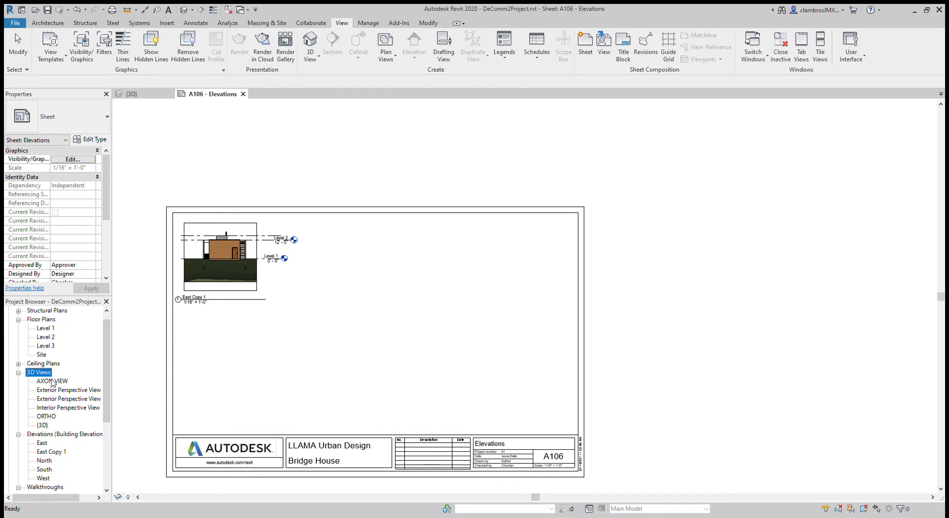
click(42, 425)
double_click(43, 425)
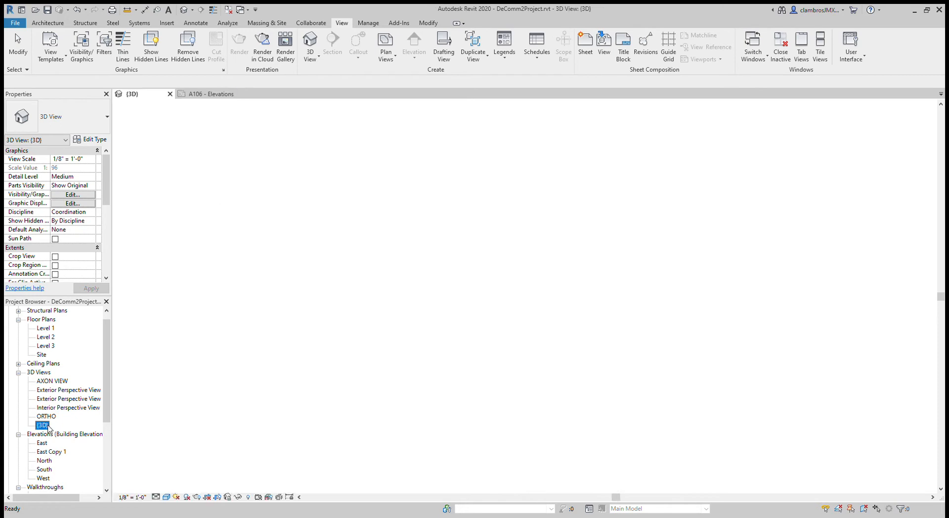
scroll(588, 275, up, 2)
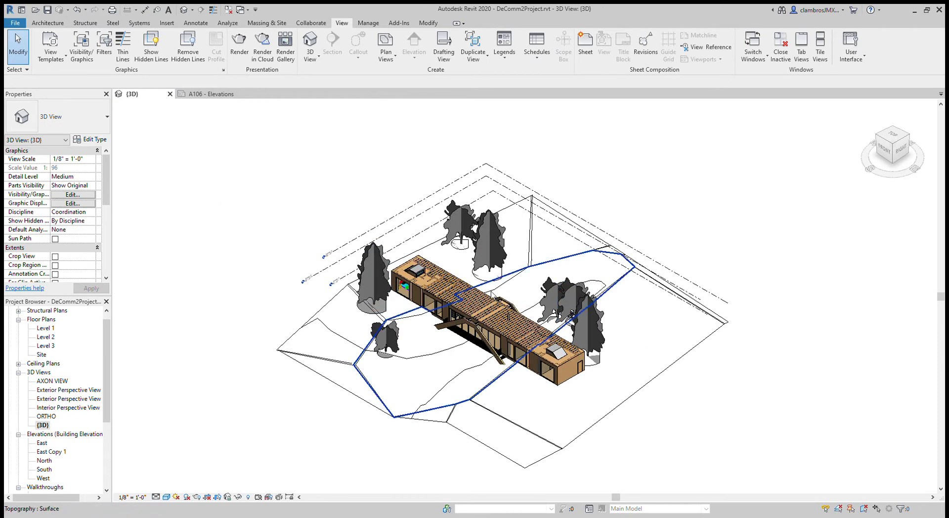
Step: Duplicate the {3D} view and rename the copy OrthoView
click(43, 426)
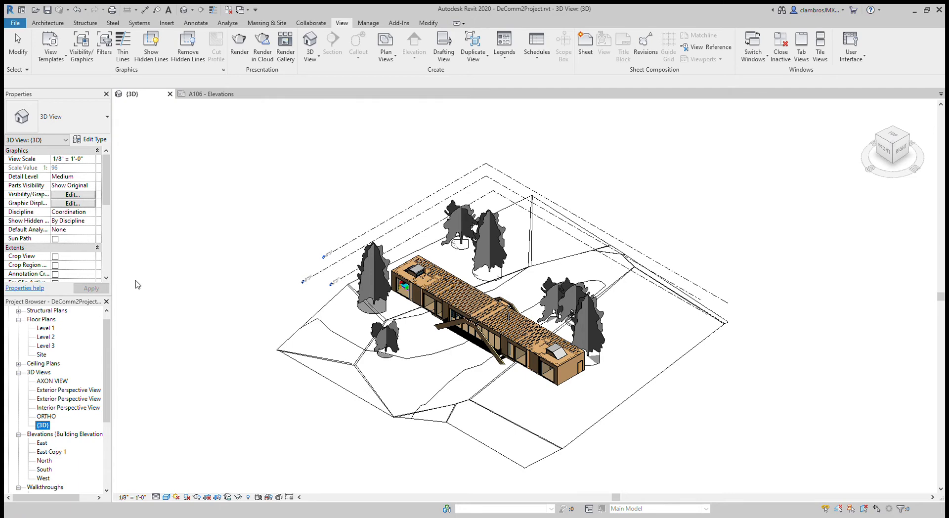
click(226, 288)
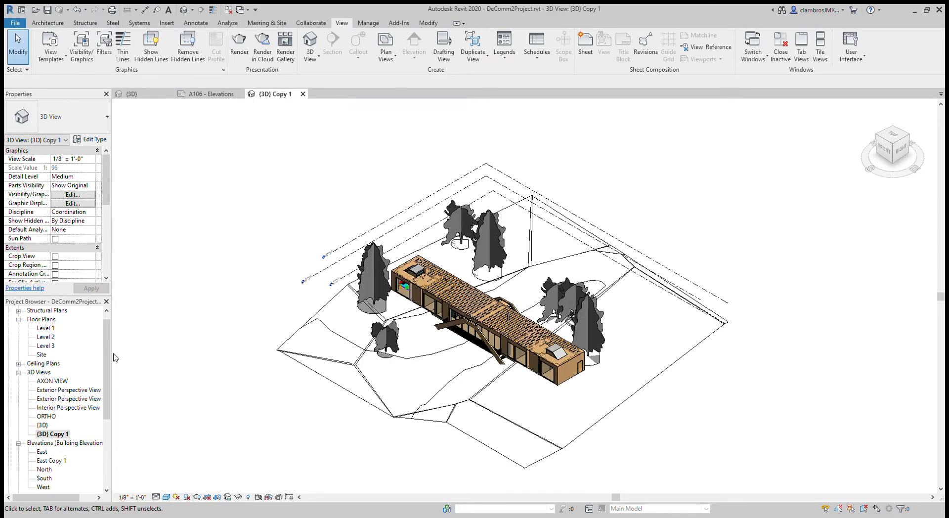
click(50, 437)
click(53, 434)
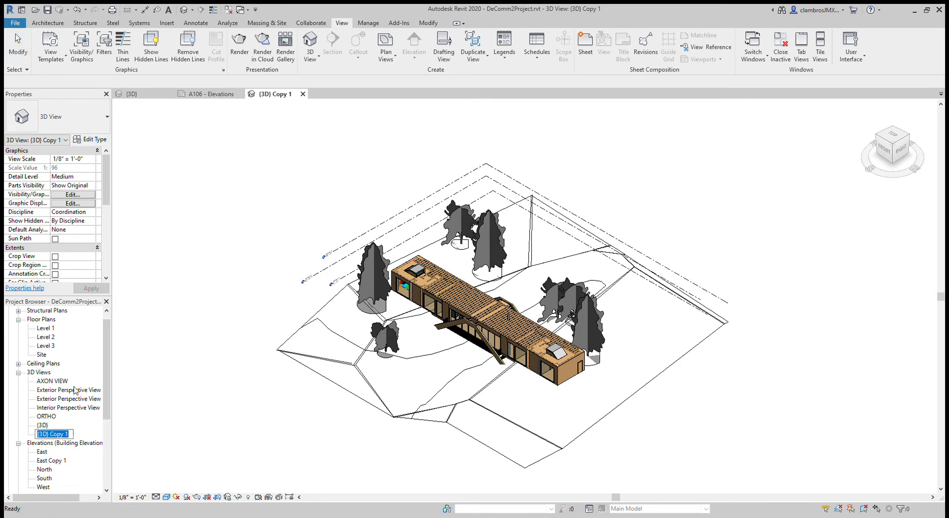
text(#)
click(181, 344)
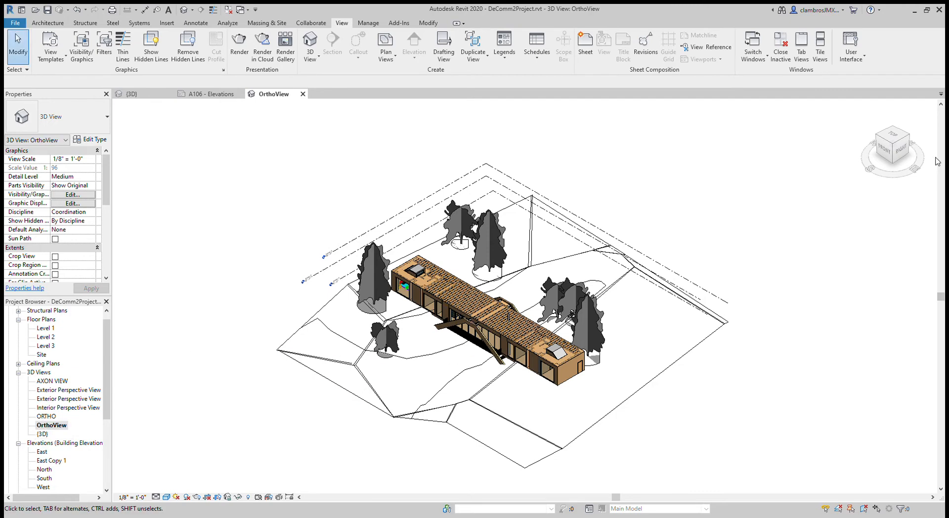
Step: Turn on Crop View for OrthoView and set its visual style to Realistic
click(893, 144)
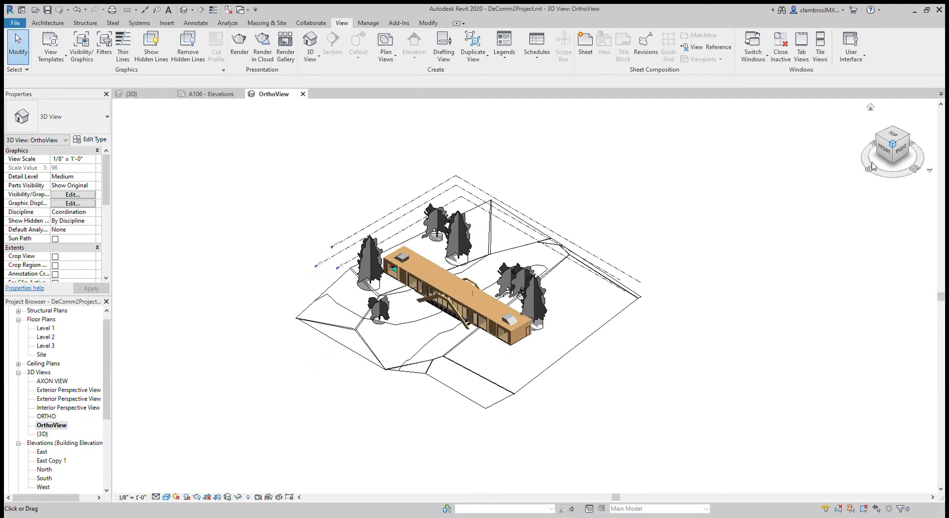
scroll(417, 263, up, 3)
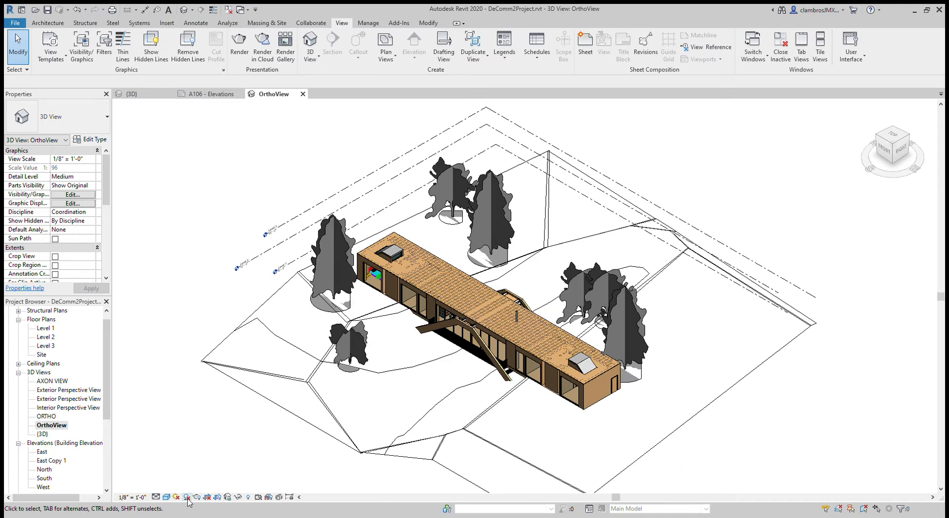
scroll(621, 323, up, 2)
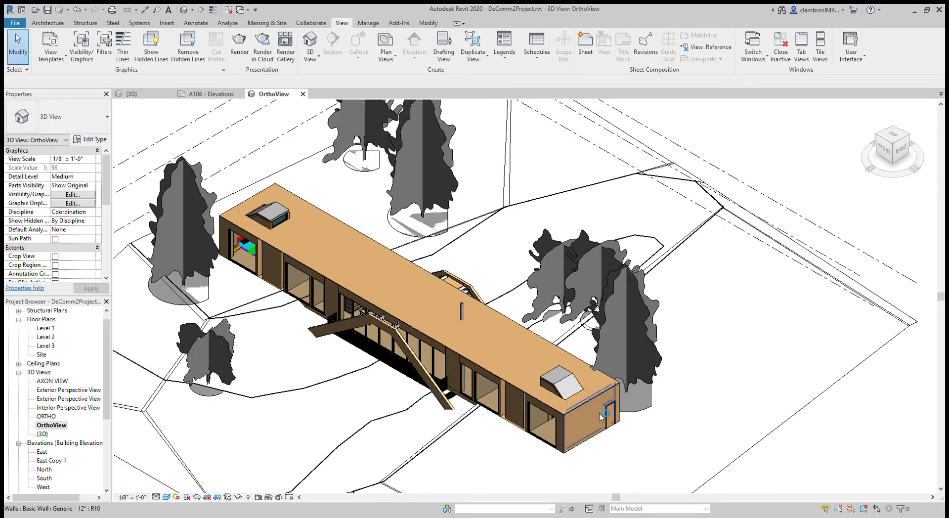
scroll(591, 406, down, 2)
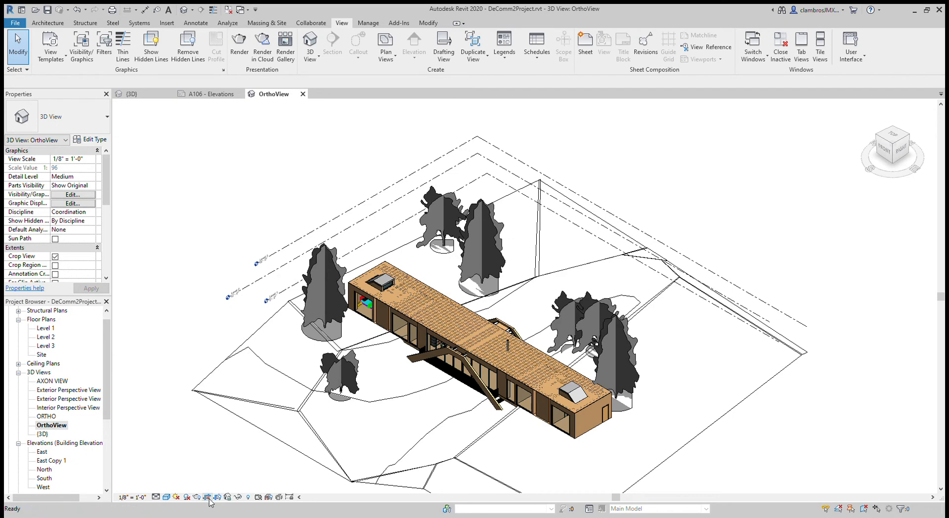
click(207, 498)
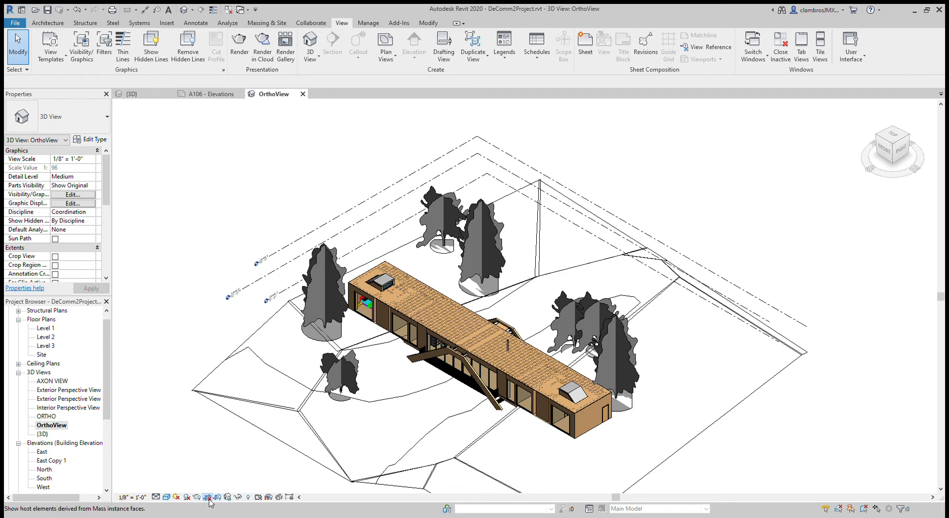
click(209, 499)
click(167, 497)
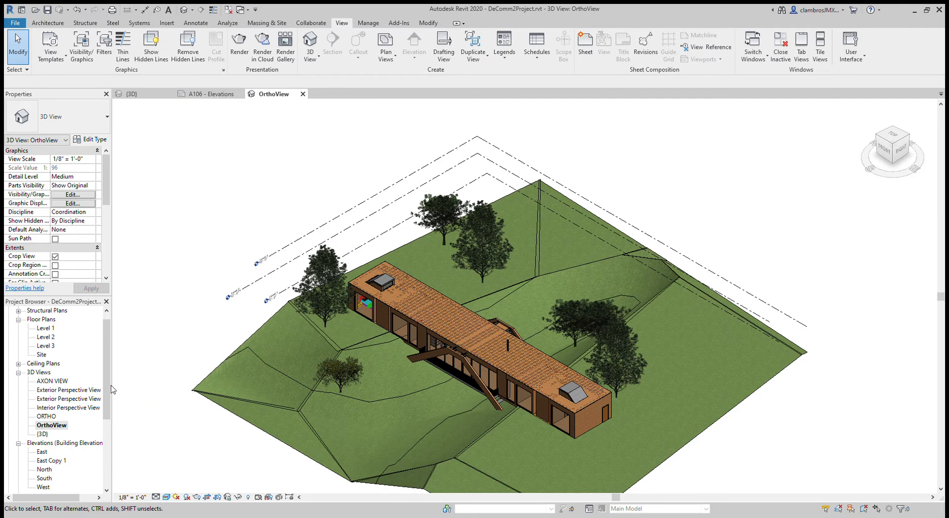
Step: Return to the A106 - Elevations sheet from the project's sheet list
drag(110, 389, 109, 428)
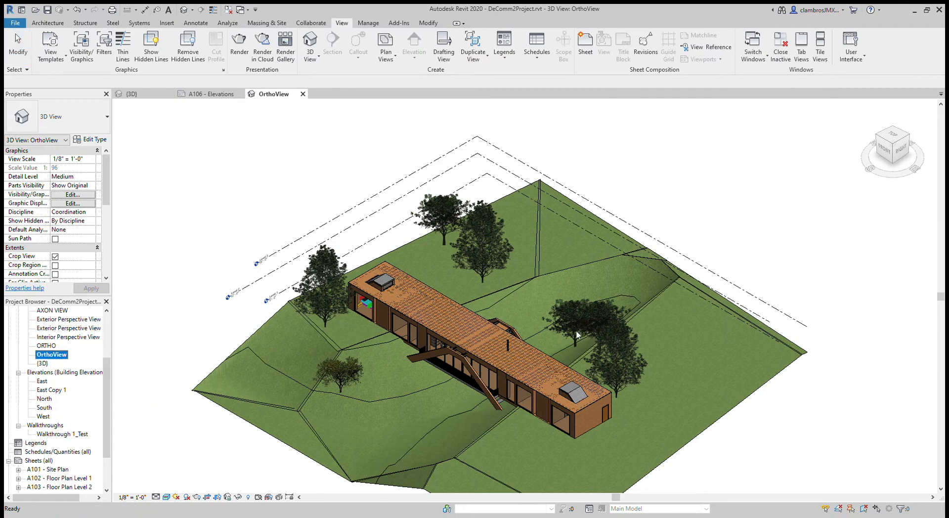
scroll(79, 440, down, 4)
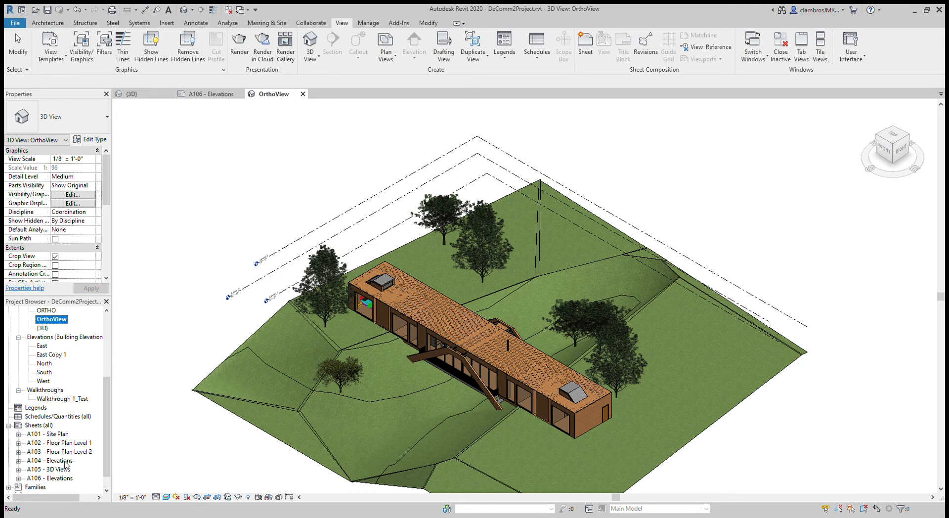
click(70, 478)
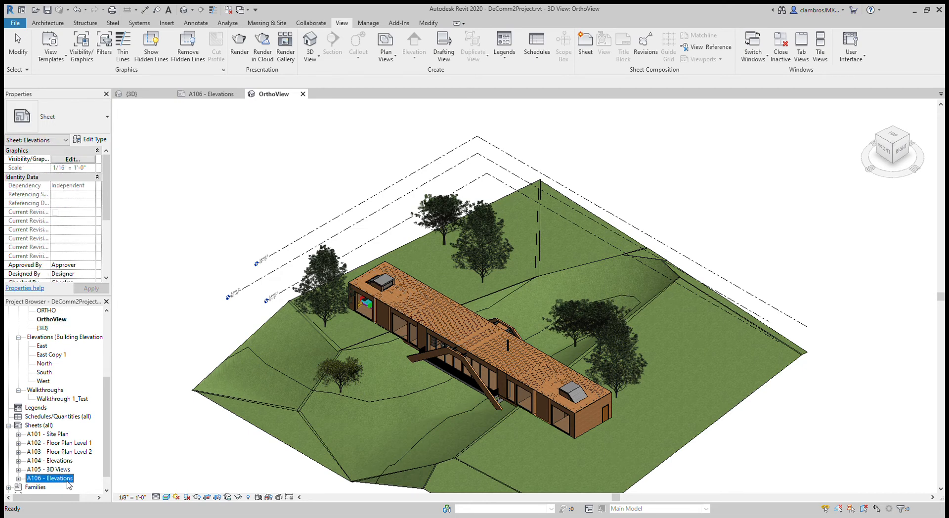
double_click(67, 479)
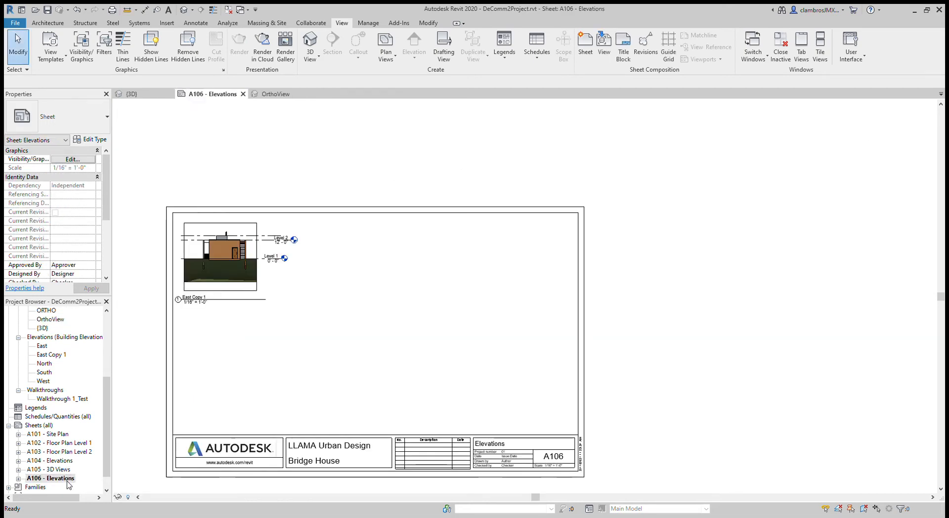
Step: Change the sheet name in the A106 title block to Elevations Test
click(502, 447)
click(503, 447)
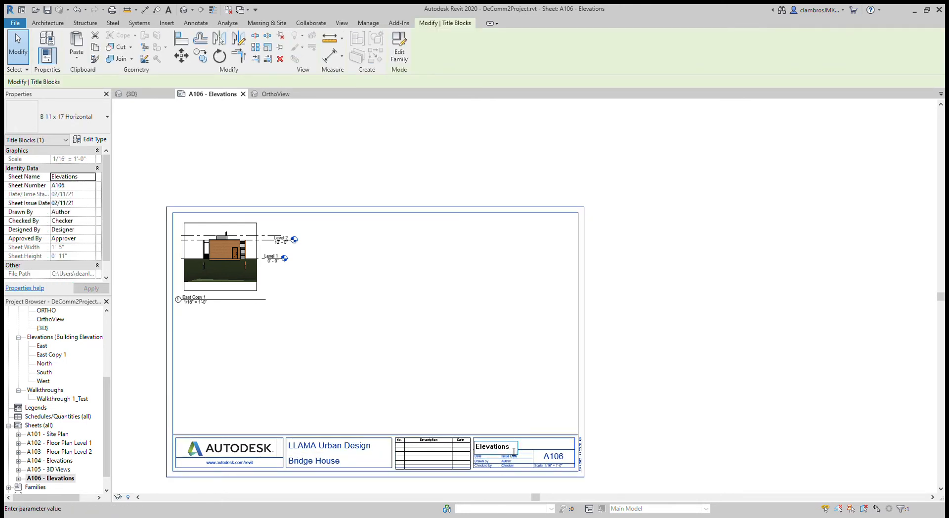
text(Test)
click(663, 374)
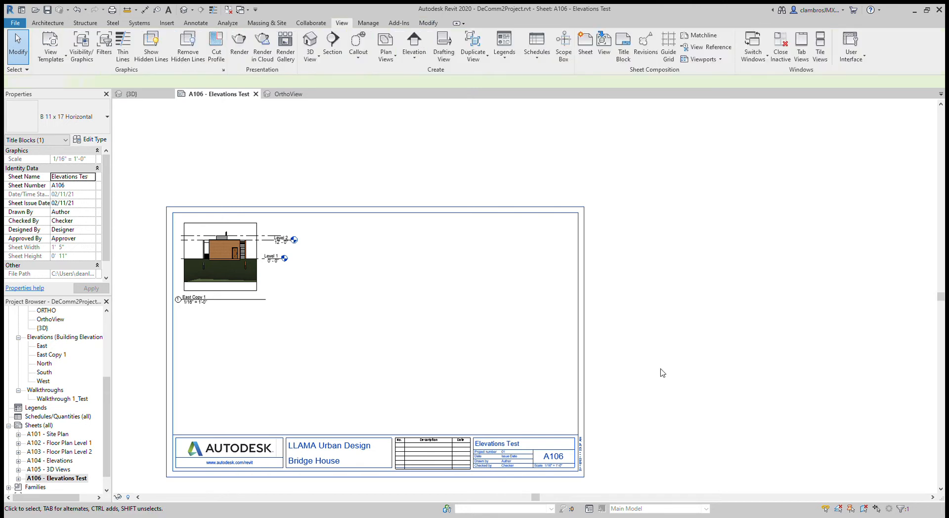
Step: Place the OrthoView 3D view on sheet A106, above the title block frame
drag(106, 406, 107, 388)
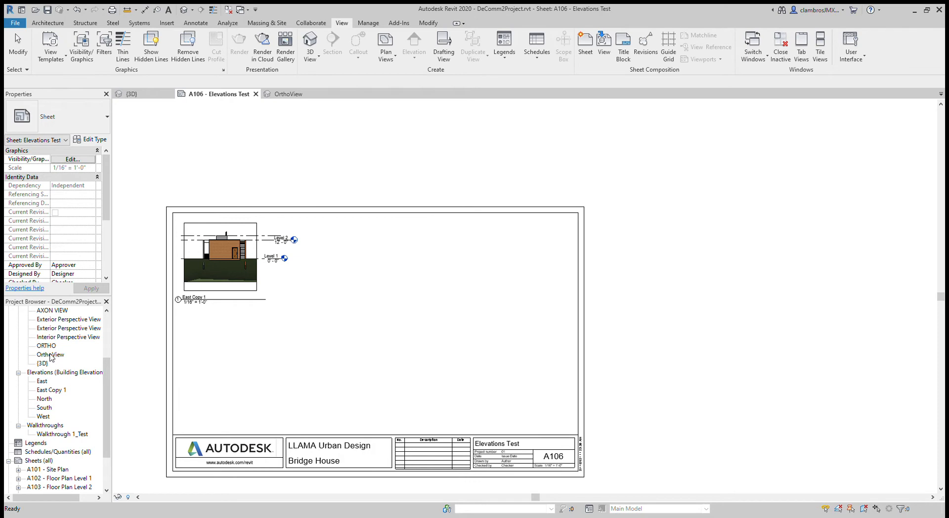
click(48, 355)
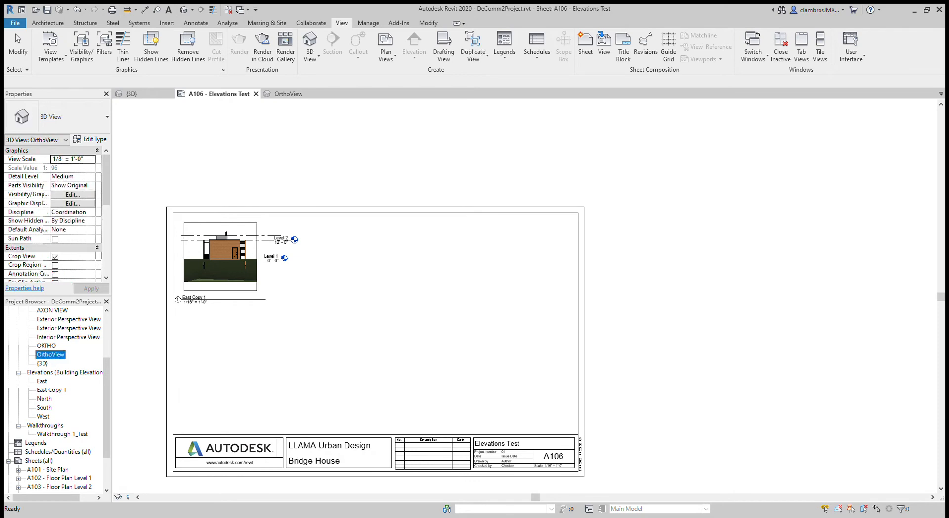
drag(48, 355, 388, 318)
scroll(398, 329, down, 4)
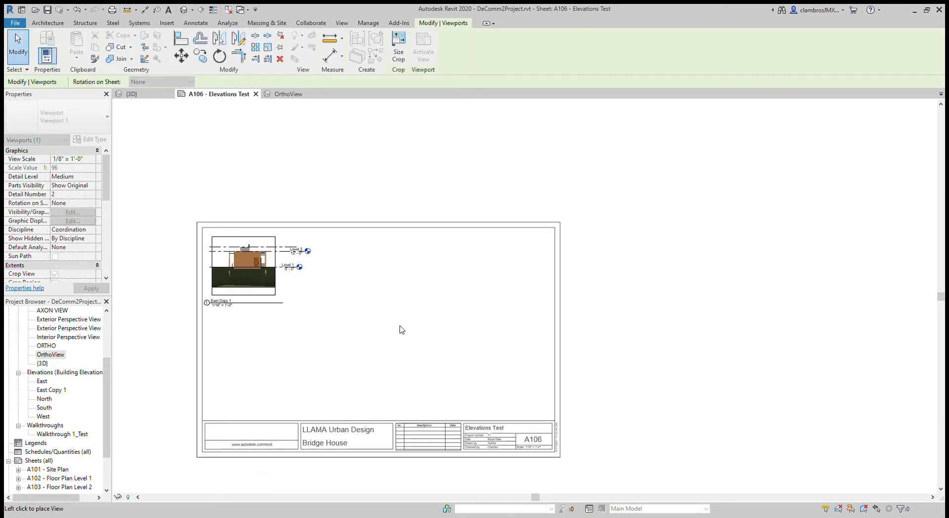
scroll(499, 303, down, 5)
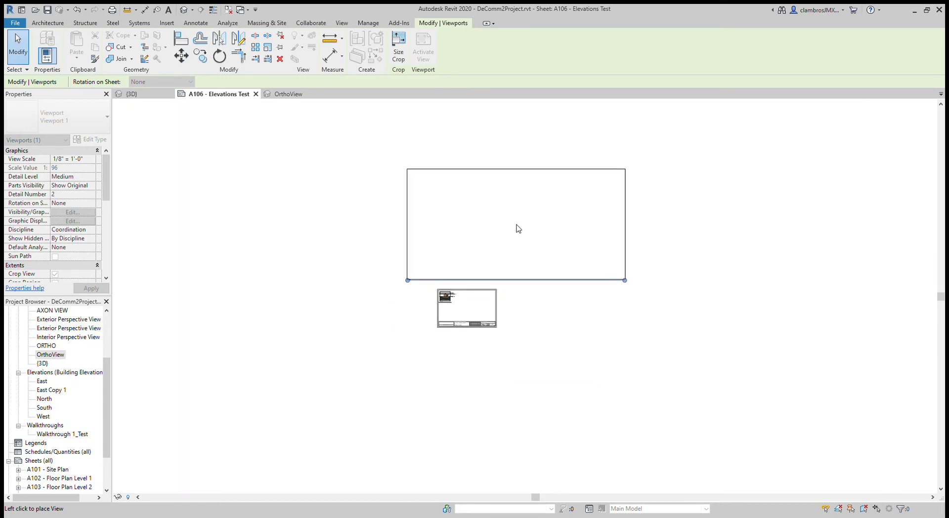
click(515, 226)
Step: Activate the OrthoView viewport on the sheet and show its crop region
scroll(608, 206, up, 3)
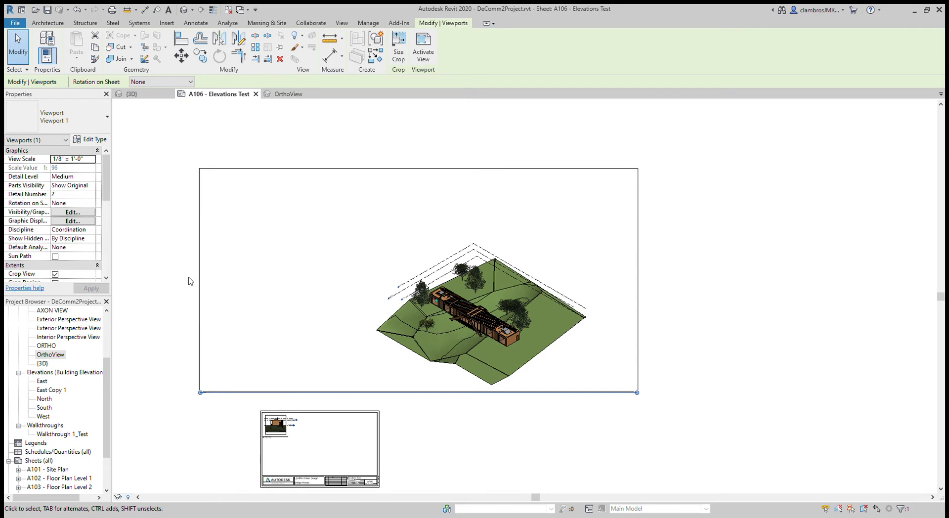
double_click(211, 275)
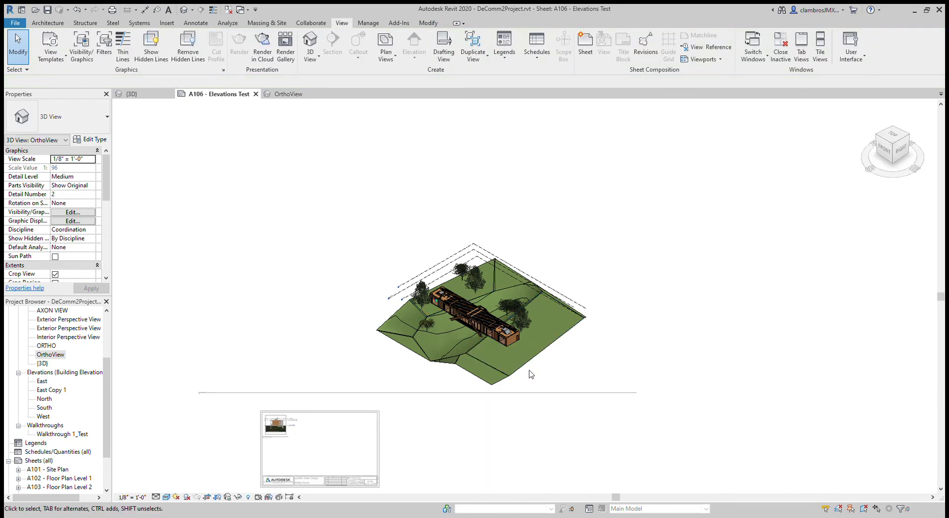
double_click(145, 226)
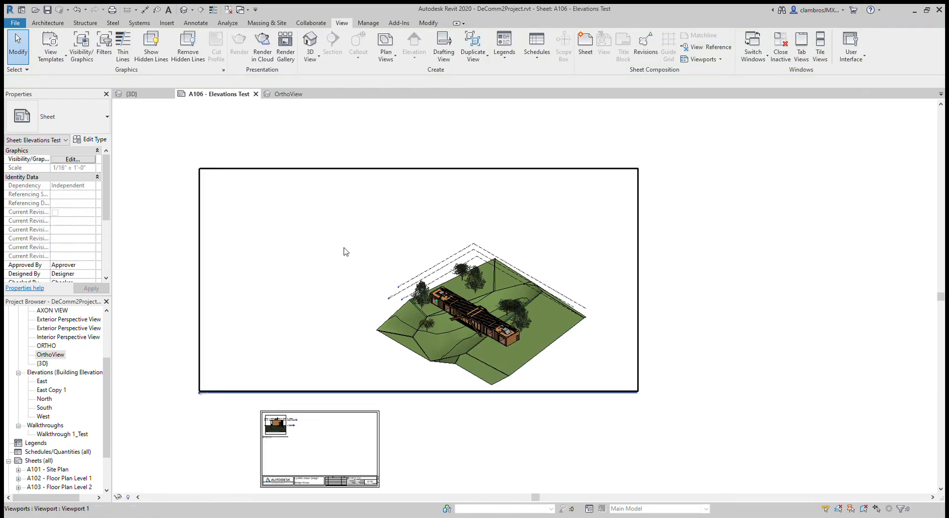
click(227, 286)
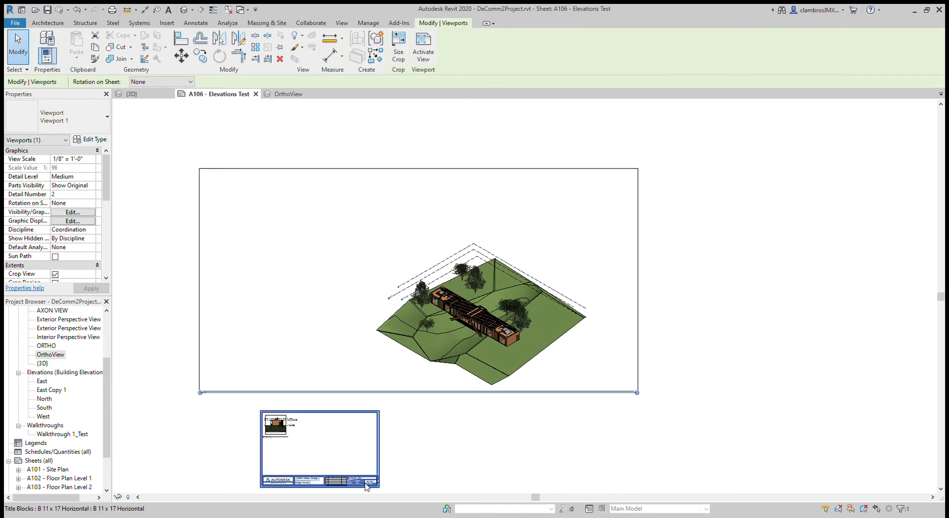
double_click(203, 349)
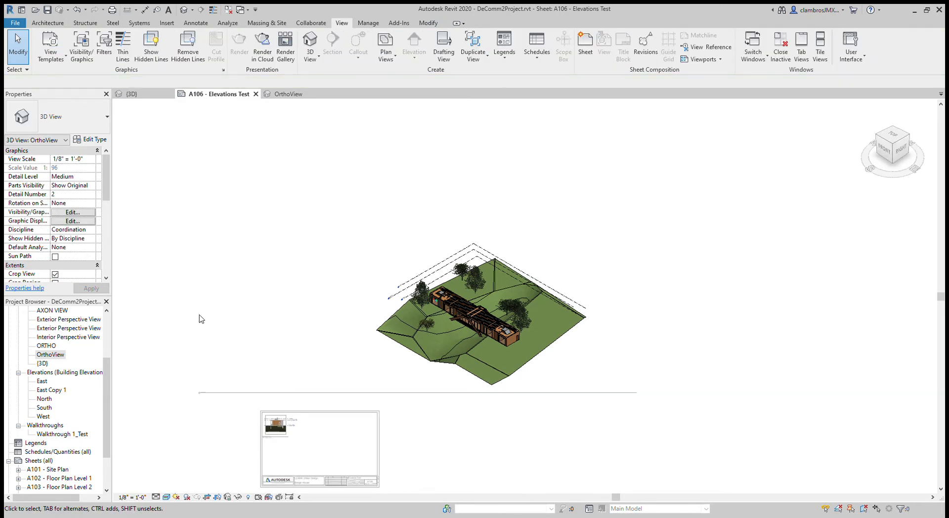
scroll(307, 299, up, 1)
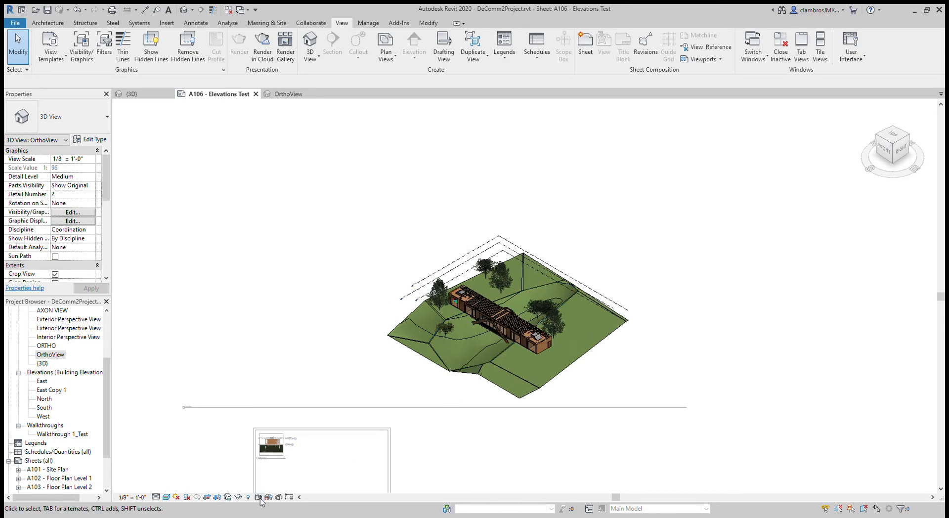
click(218, 497)
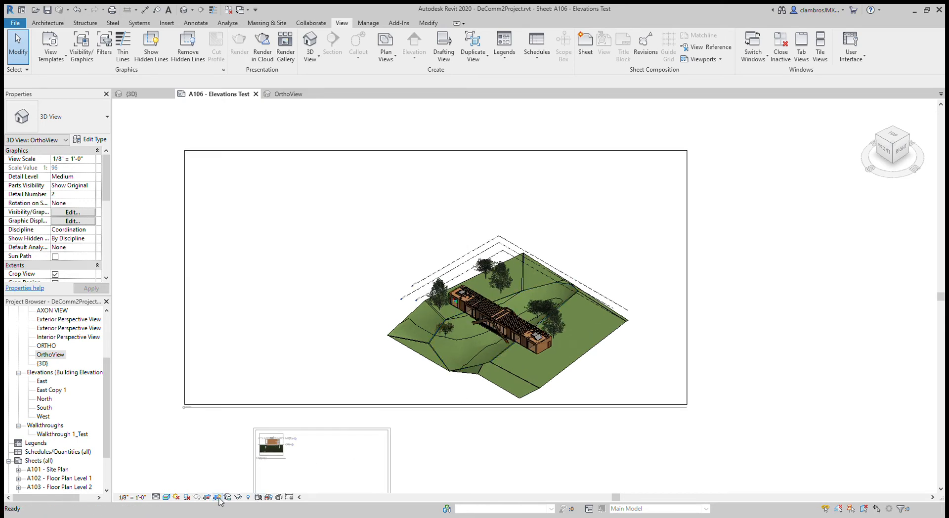
Step: Shrink the OrthoView crop region from all four sides to fit closely around the site model
click(184, 383)
drag(185, 278, 393, 278)
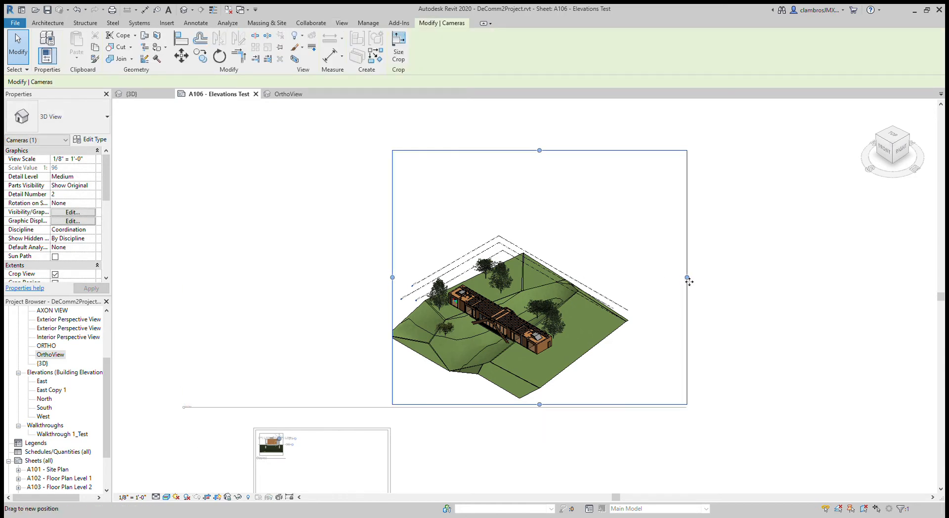
drag(687, 278, 606, 277)
drag(500, 151, 500, 226)
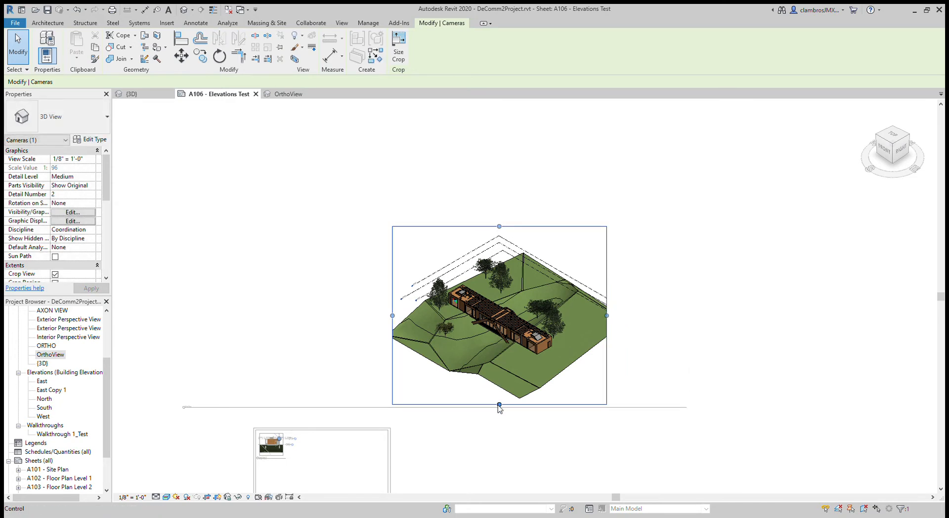
drag(499, 404, 499, 376)
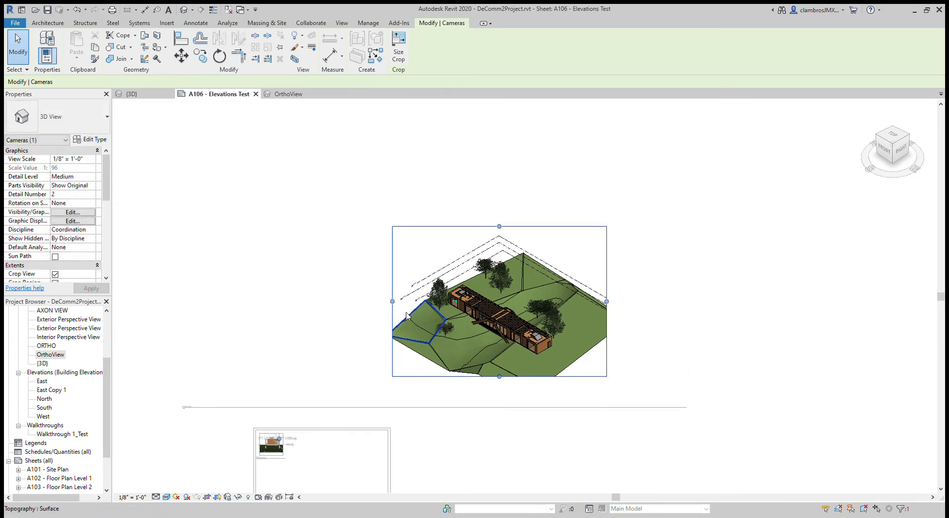
Step: Try to move the whole OrthoView crop region toward the sheet frame and undo the move
scroll(463, 282, down, 3)
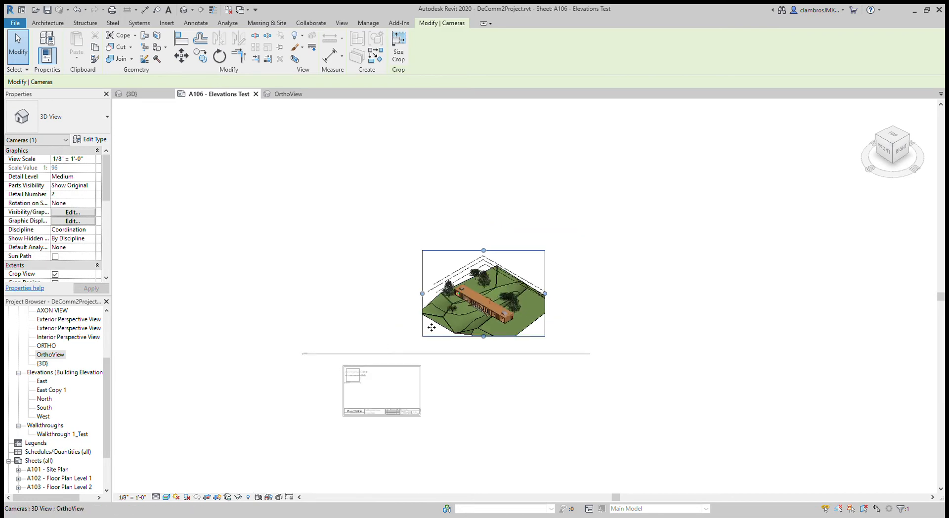
scroll(431, 328, up, 3)
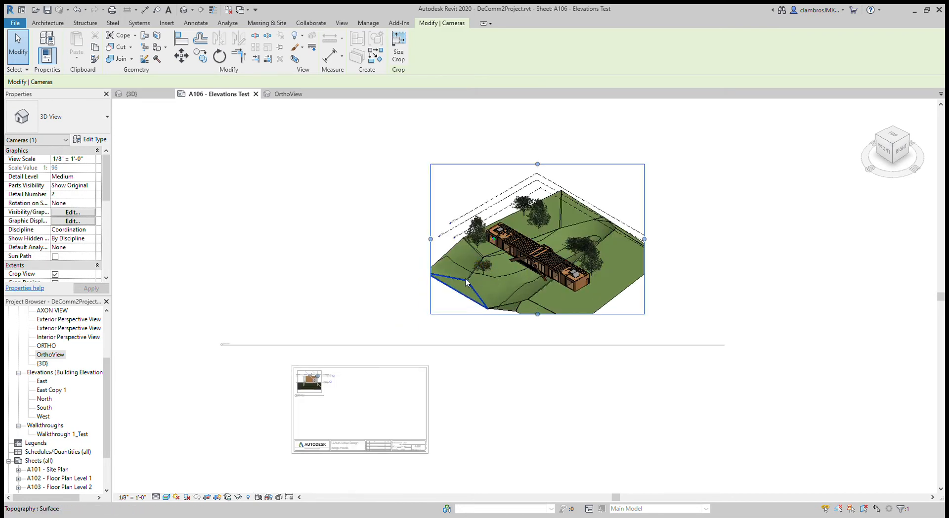
drag(494, 182, 447, 235)
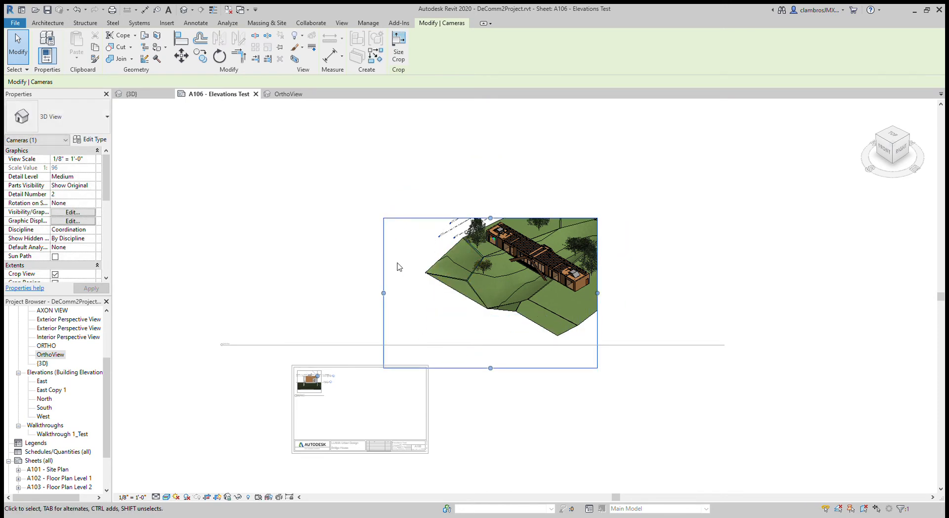
key(ctrl+z)
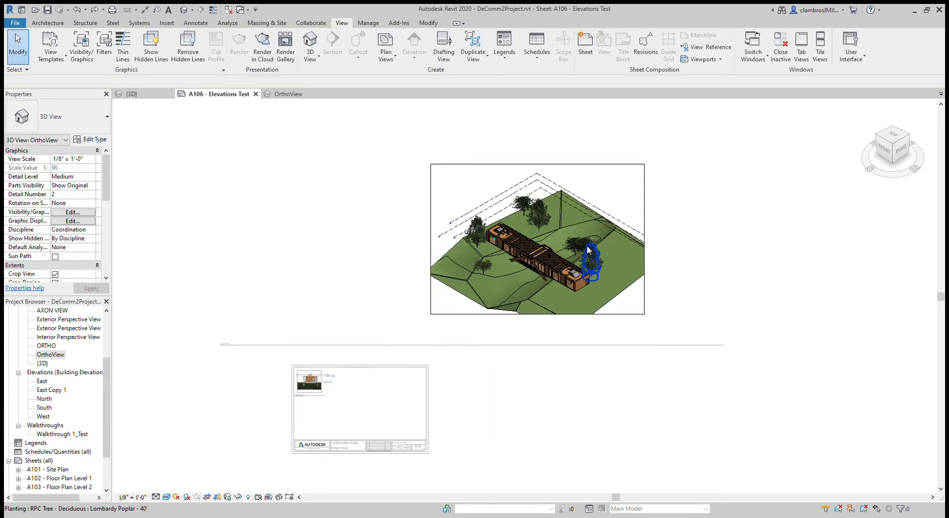
Step: Tighten the OrthoView crop region at its upper edge and both sides, and deactivate the view
click(555, 163)
drag(537, 164, 537, 180)
drag(647, 242, 615, 244)
drag(434, 250, 467, 246)
click(240, 308)
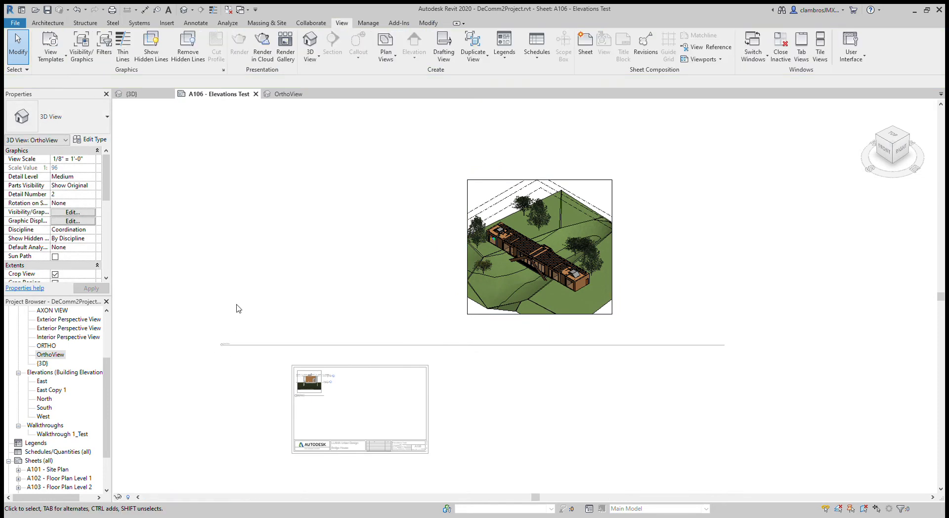
Step: Move the OrthoView title directly beneath its view and shorten the title line to the viewport's width
drag(234, 345, 479, 327)
scroll(456, 337, down, 3)
click(522, 296)
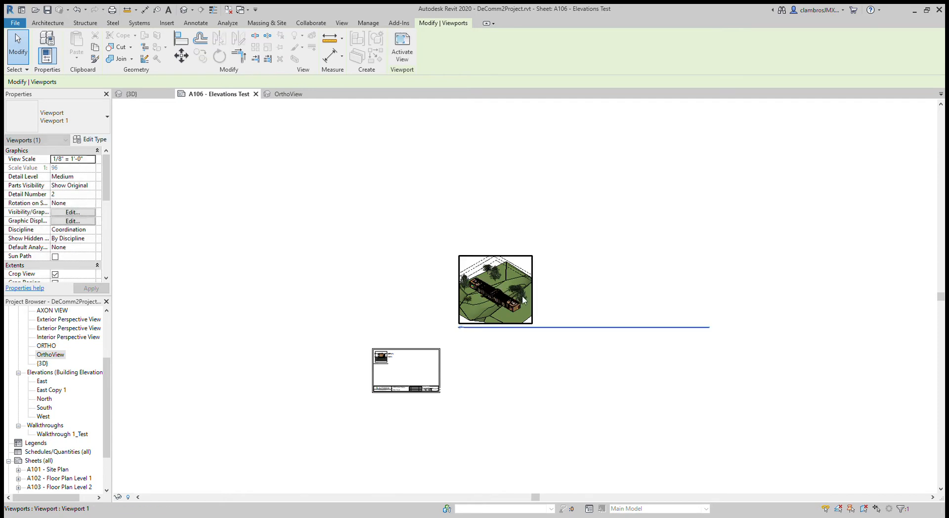
scroll(522, 296, up, 2)
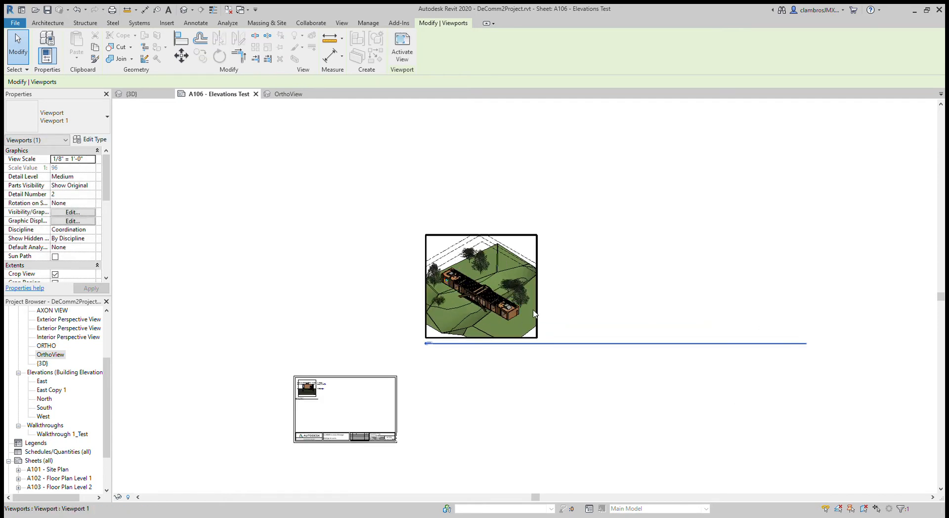
click(802, 343)
drag(806, 345, 536, 346)
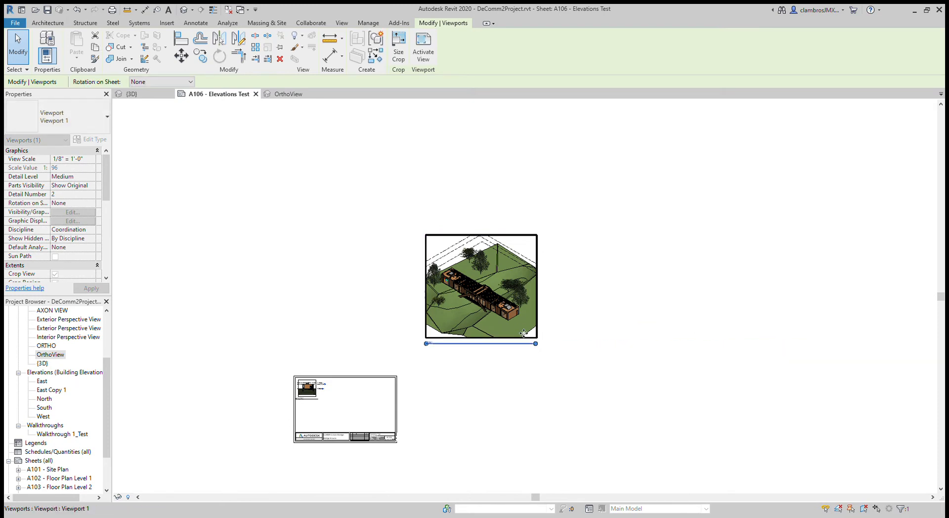
Step: Move the OrthoView viewport over the sheet's upper right part and set its view scale to 1/16" = 1'-0"
drag(462, 244, 376, 308)
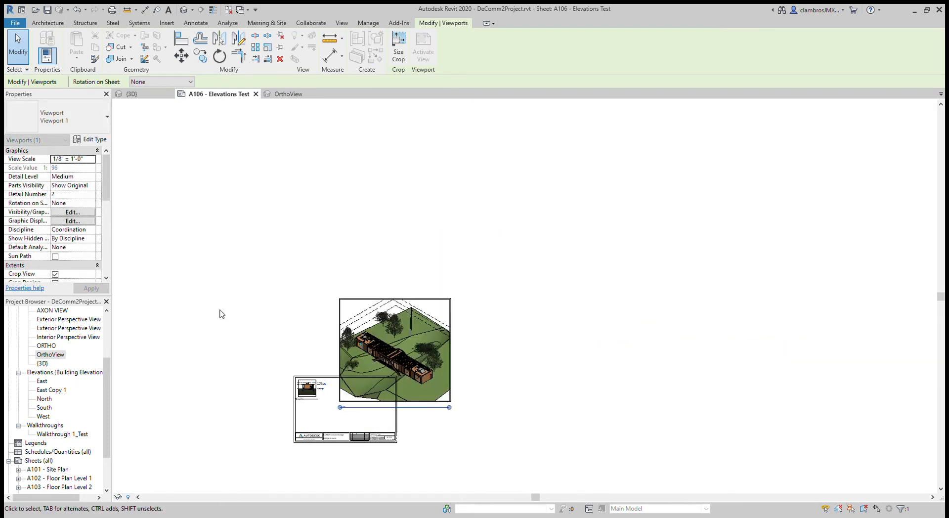
click(92, 164)
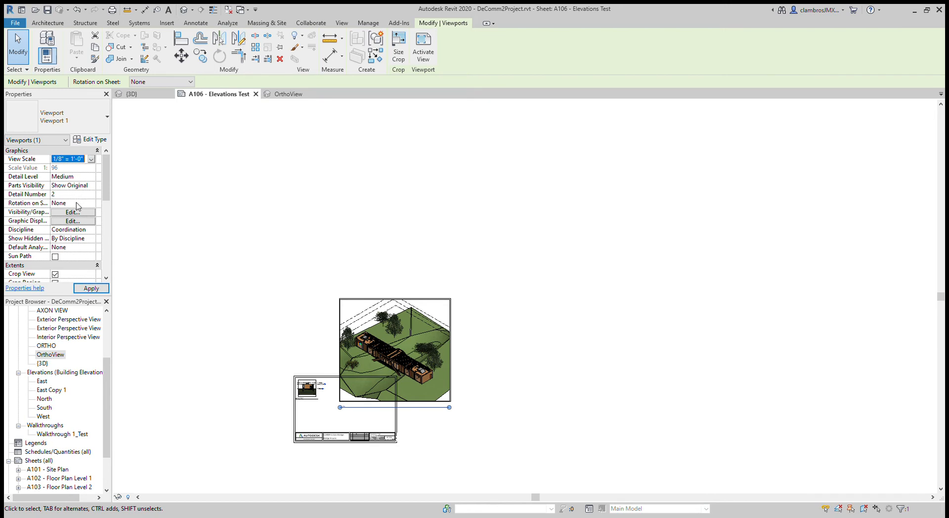
click(77, 210)
click(89, 290)
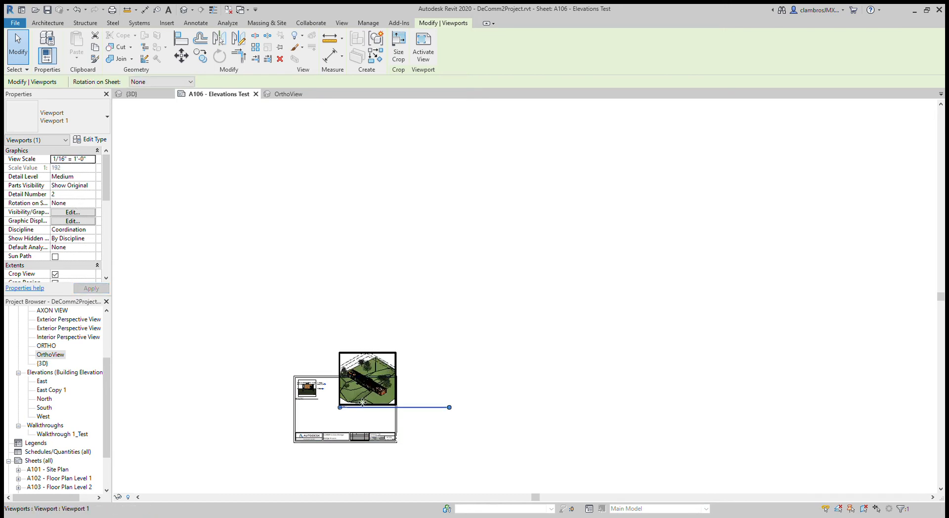
Step: Shorten the OrthoView title line to the rescaled viewport's width and move the viewport inside the sheet border
scroll(314, 418, up, 3)
scroll(317, 418, up, 1)
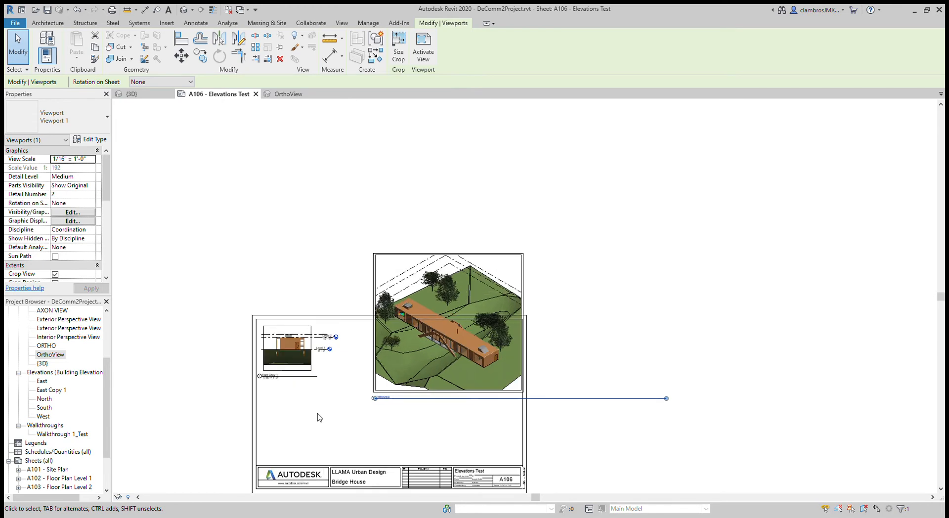
scroll(325, 415, up, 1)
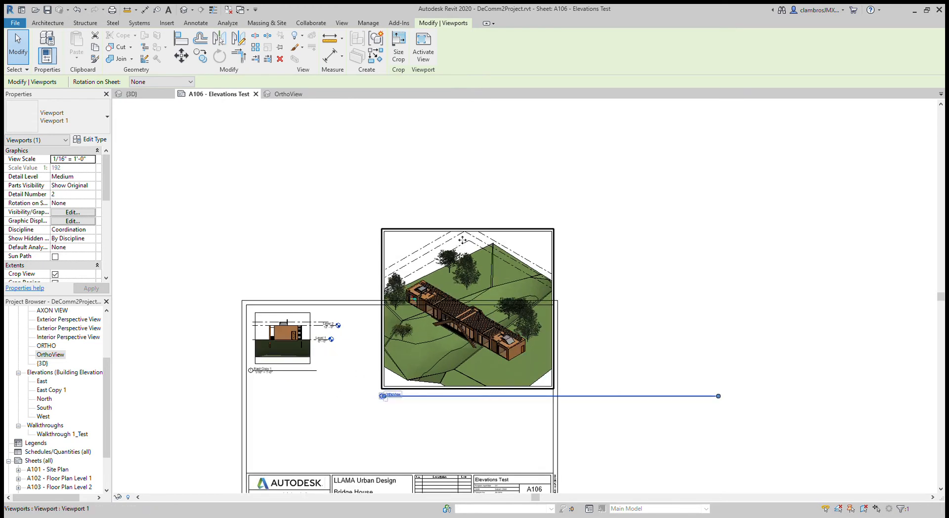
drag(719, 396, 548, 396)
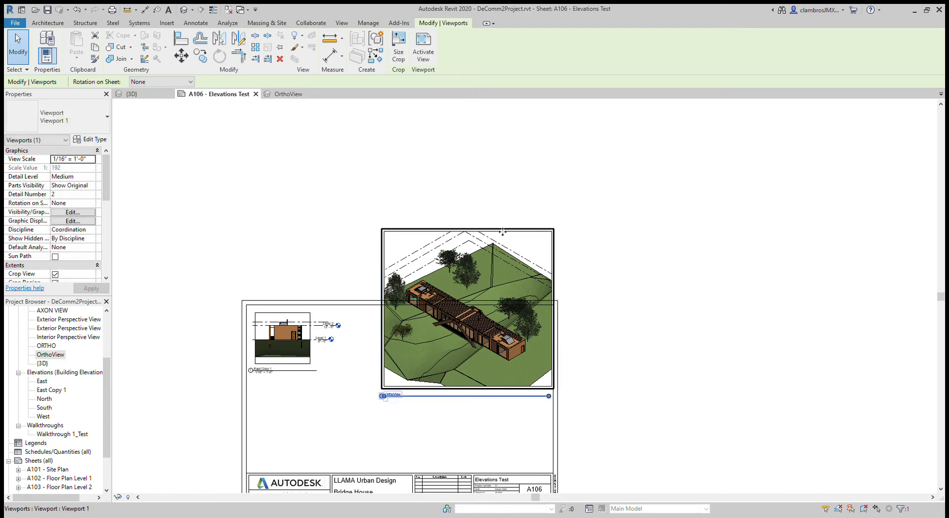
drag(504, 235, 495, 314)
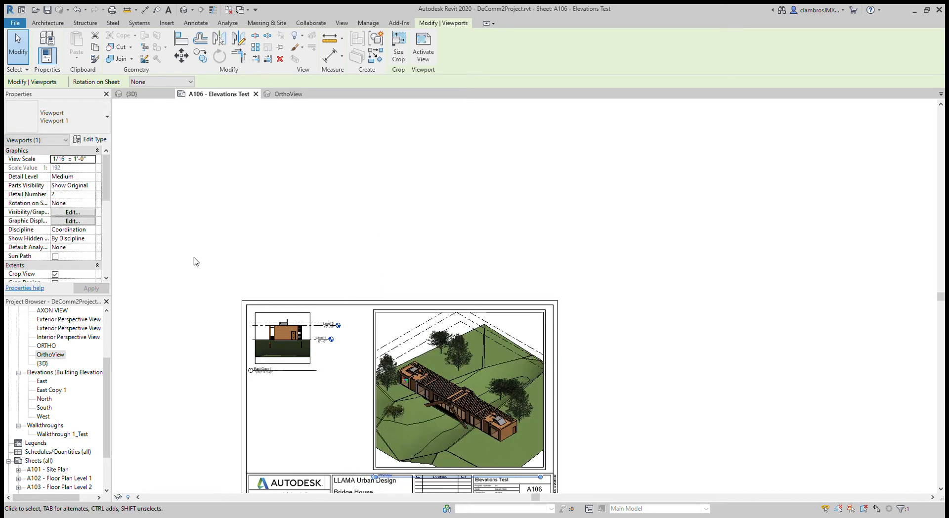
Step: Set the OrthoView viewport's view scale to 1" = 20'-0"
click(91, 161)
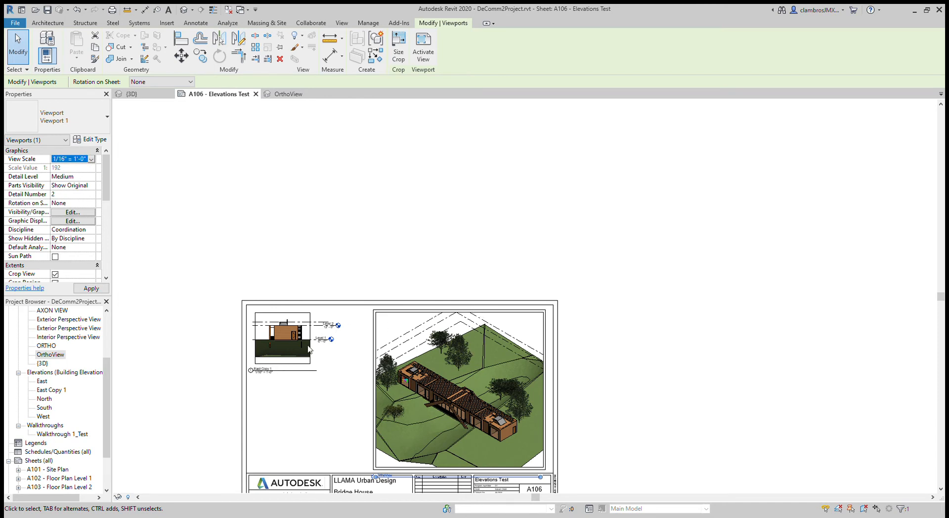
scroll(299, 369, up, 2)
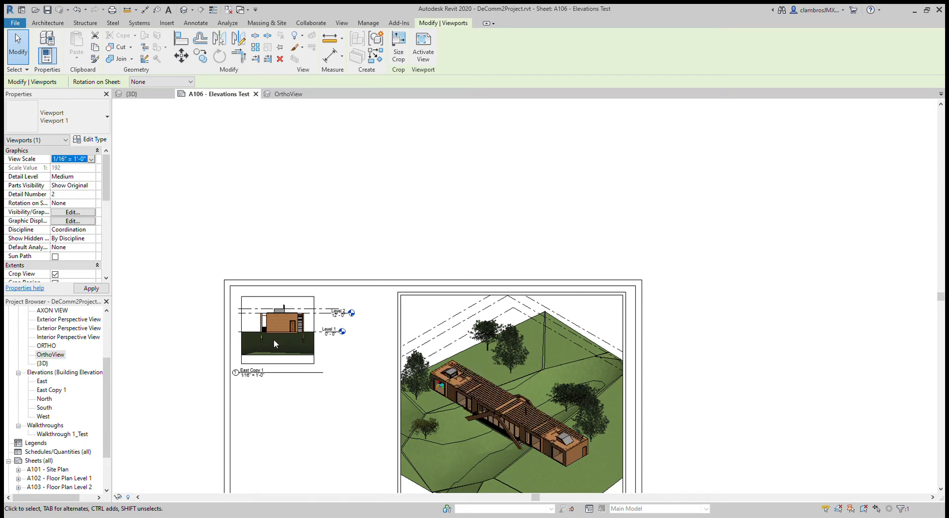
scroll(274, 339, down, 2)
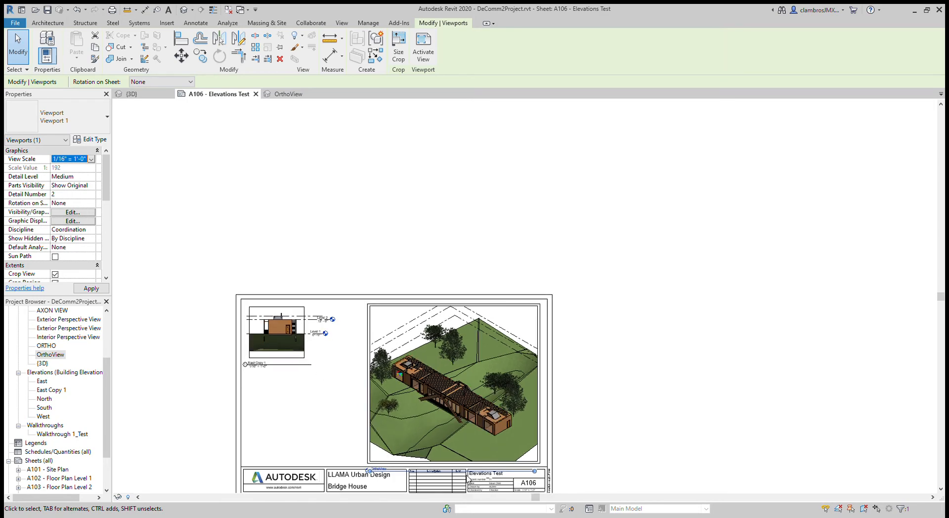
scroll(469, 479, up, 1)
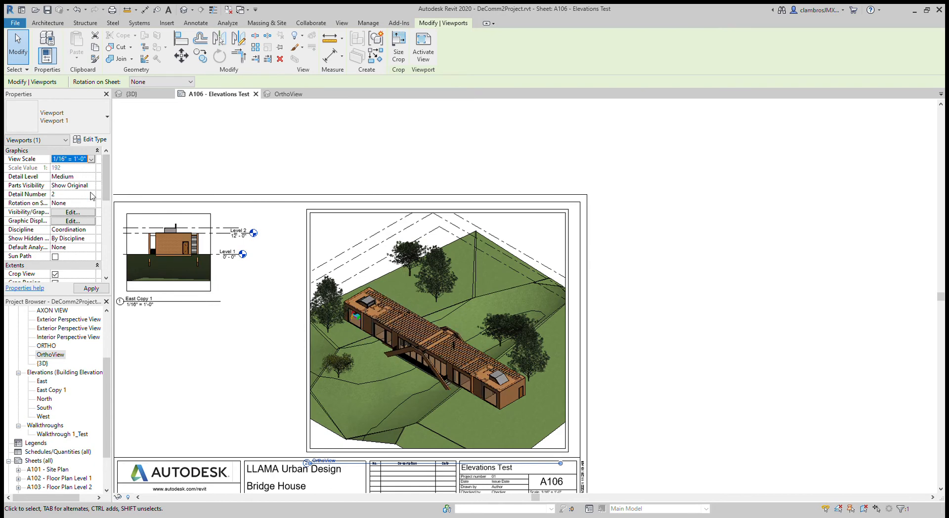
scroll(271, 285, down, 1)
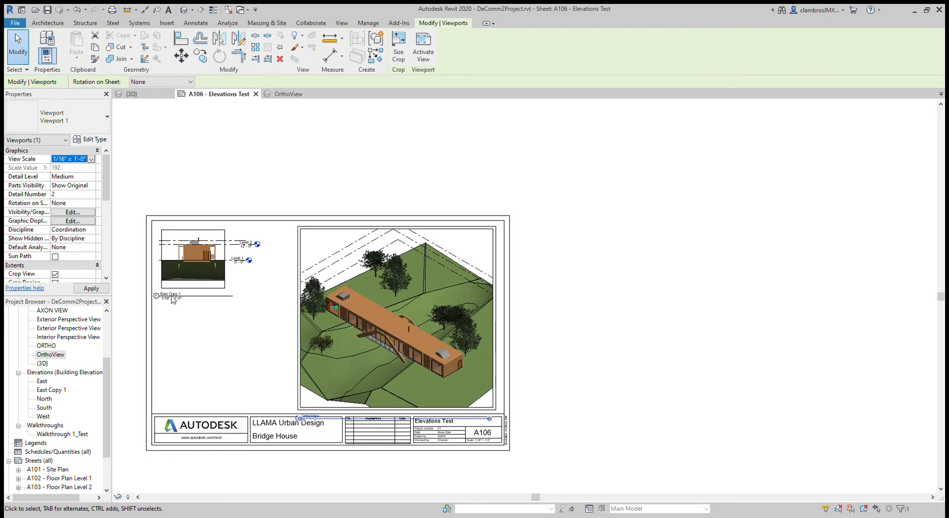
click(86, 199)
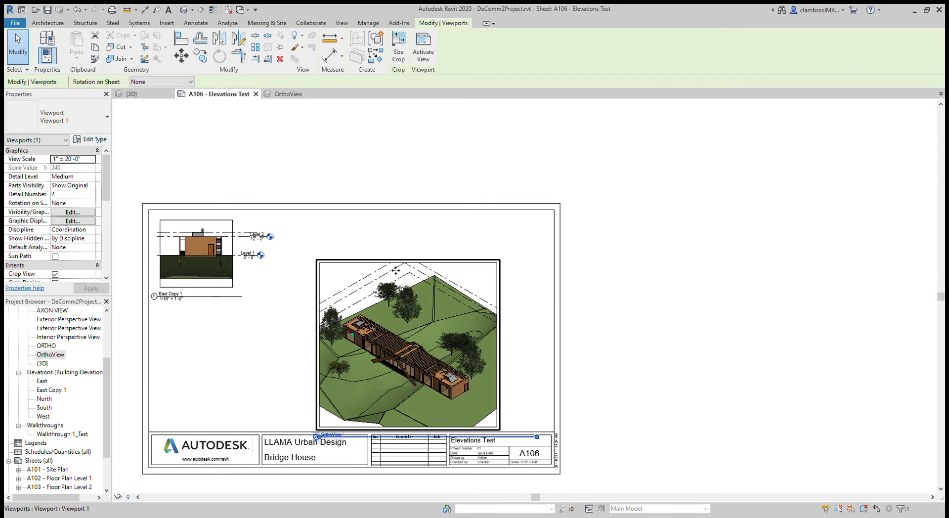
Step: Move the OrthoView viewport into the sheet's upper right corner inside the border and shorten its title line to the viewport's width
drag(395, 270, 426, 228)
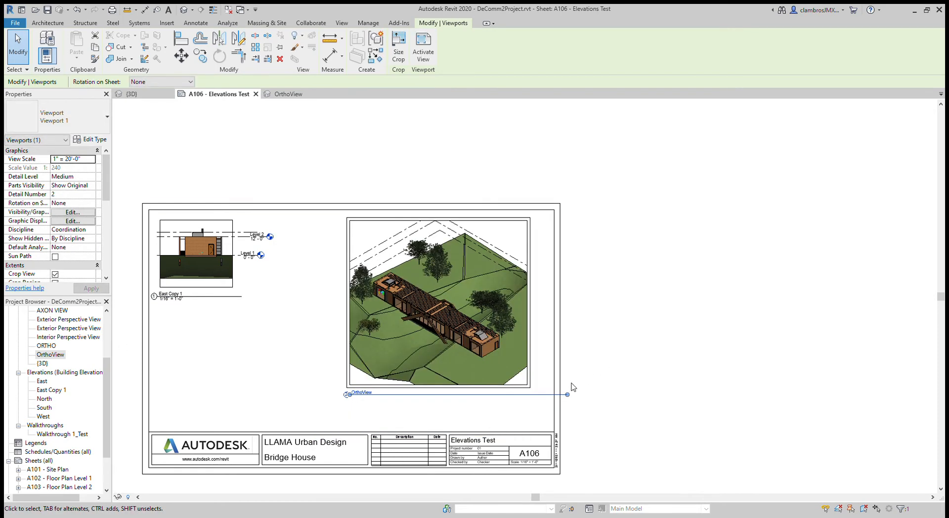
drag(567, 394, 526, 395)
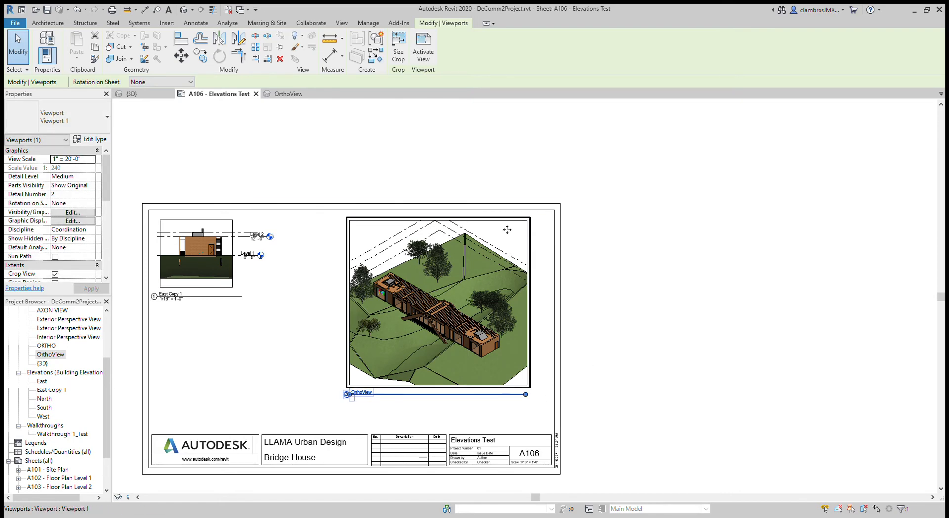
click(712, 296)
click(471, 225)
drag(471, 227, 492, 228)
click(735, 303)
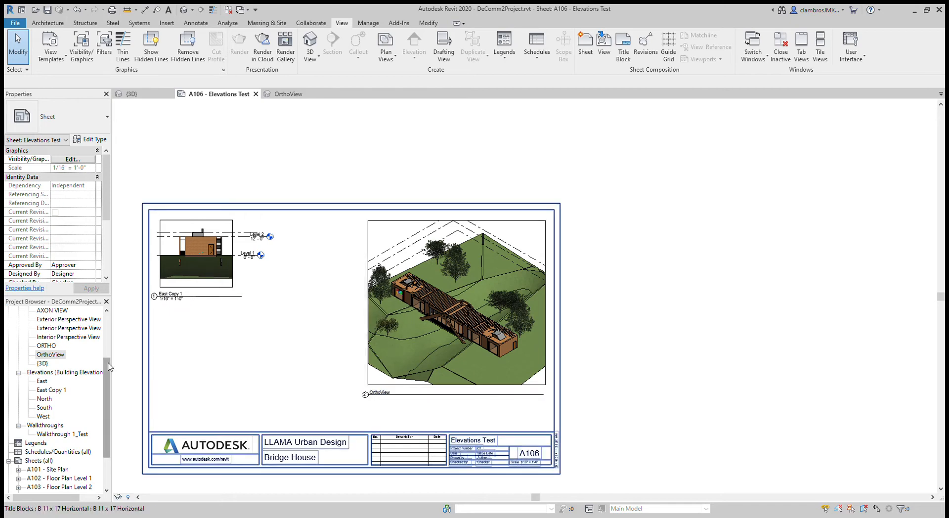
drag(108, 363, 109, 343)
click(51, 390)
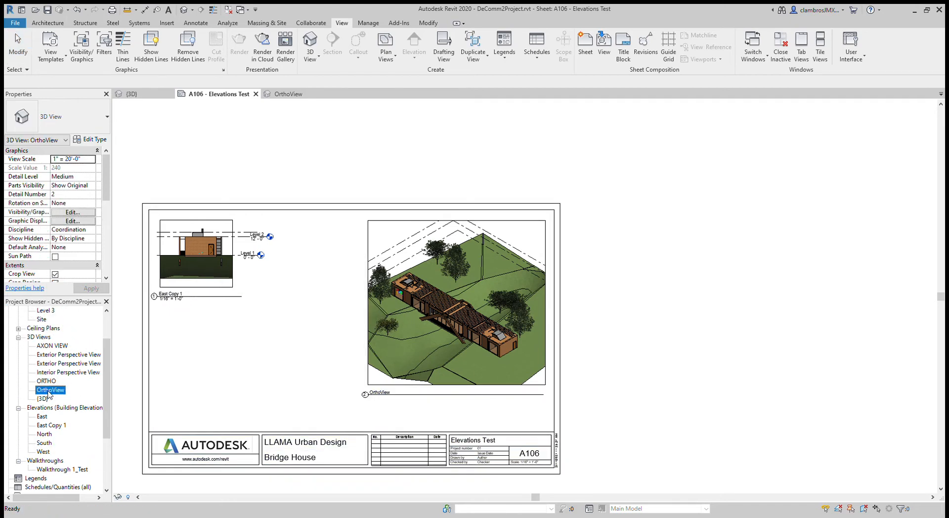
click(43, 398)
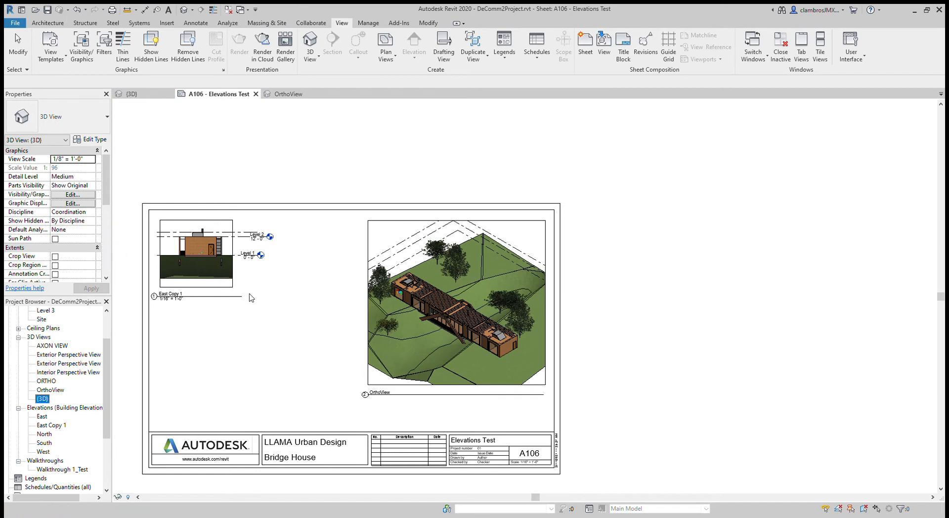
click(423, 315)
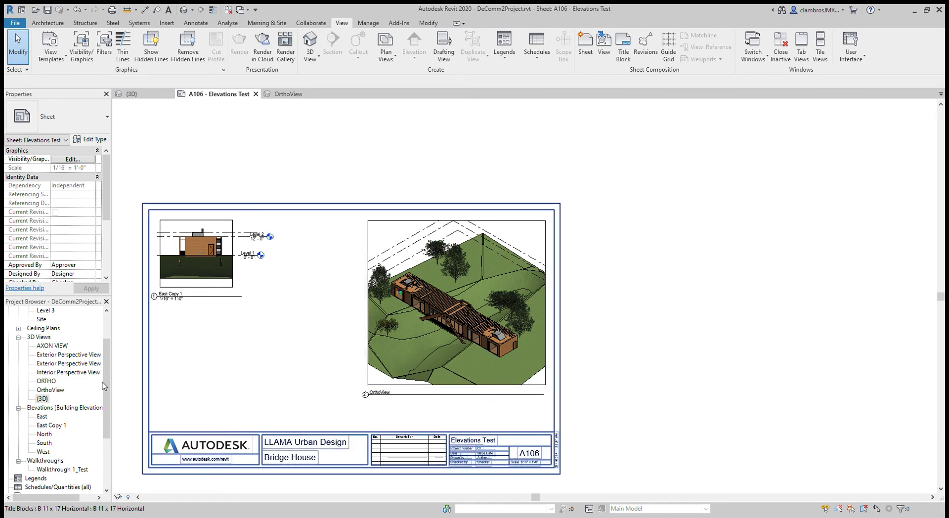
drag(103, 383, 86, 398)
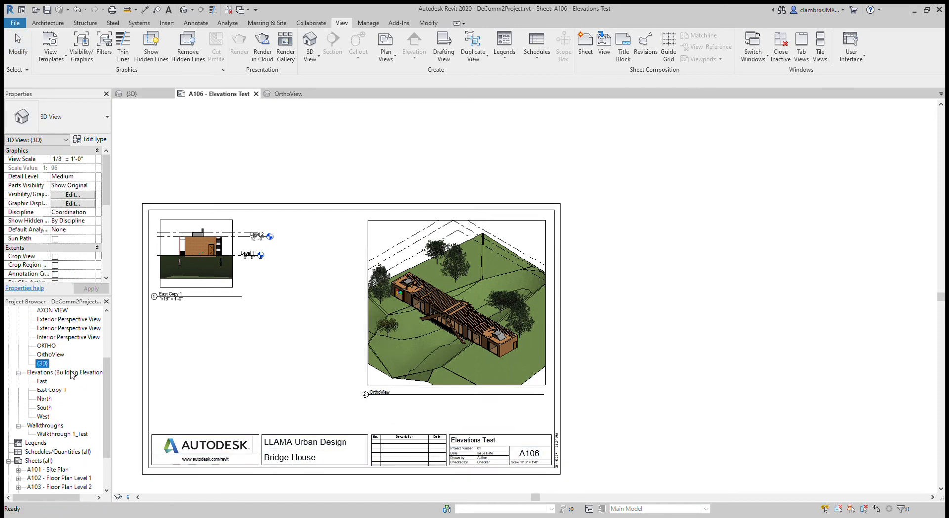
drag(107, 381, 107, 338)
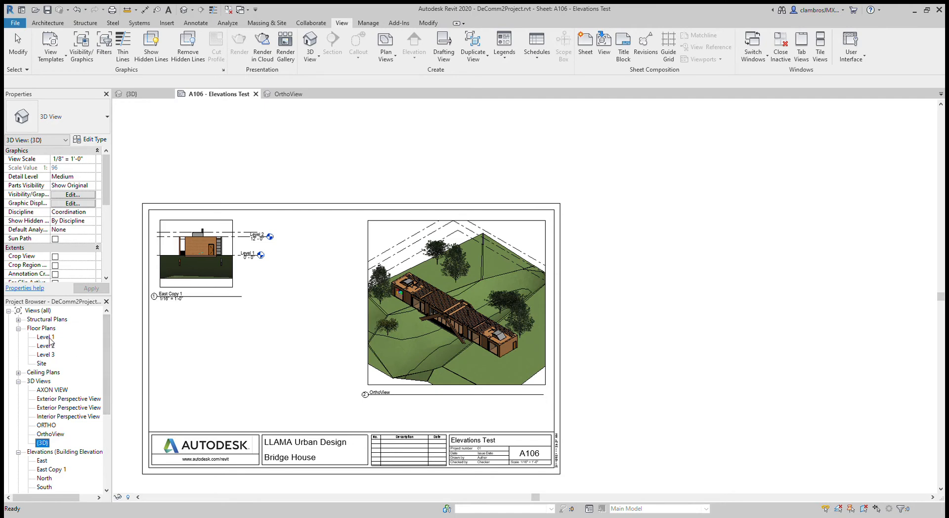
Step: Open the Level 1 floor plan and close the OrthoView view
double_click(46, 337)
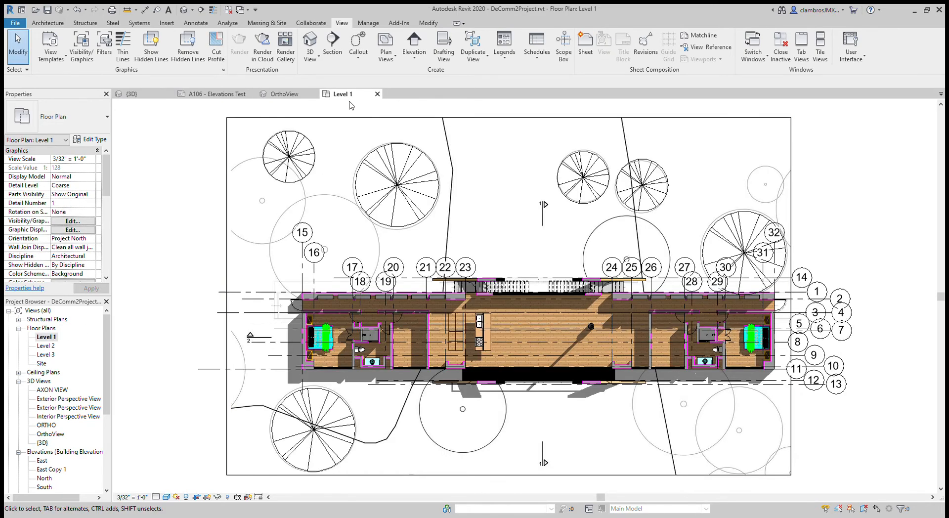
middle_click(348, 95)
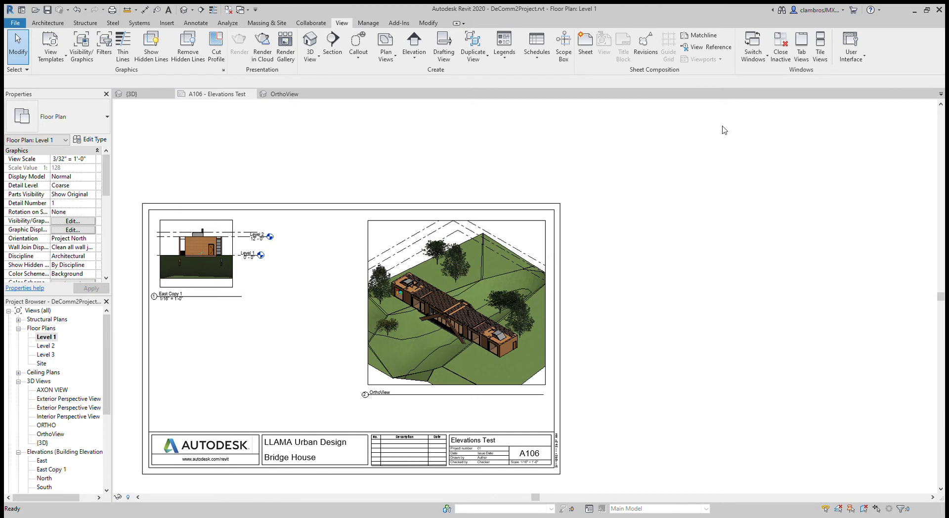
double_click(46, 337)
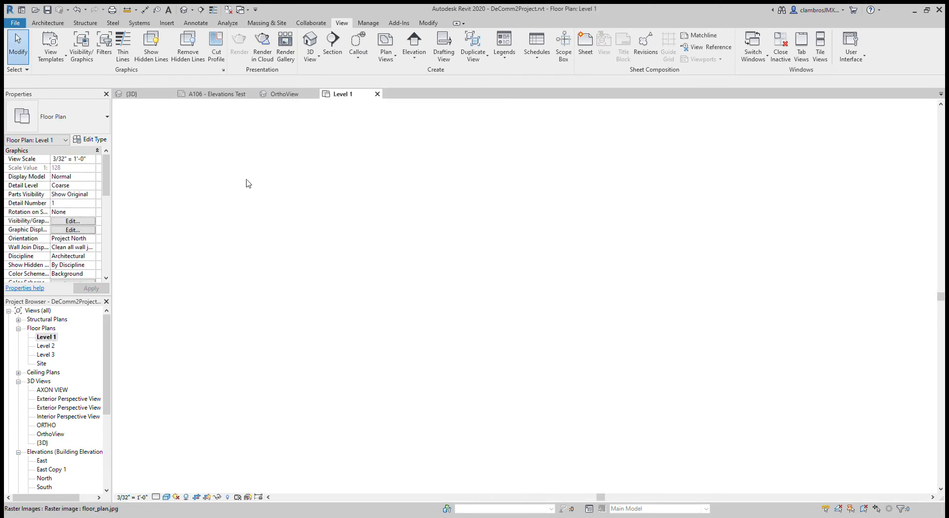
drag(333, 93, 313, 94)
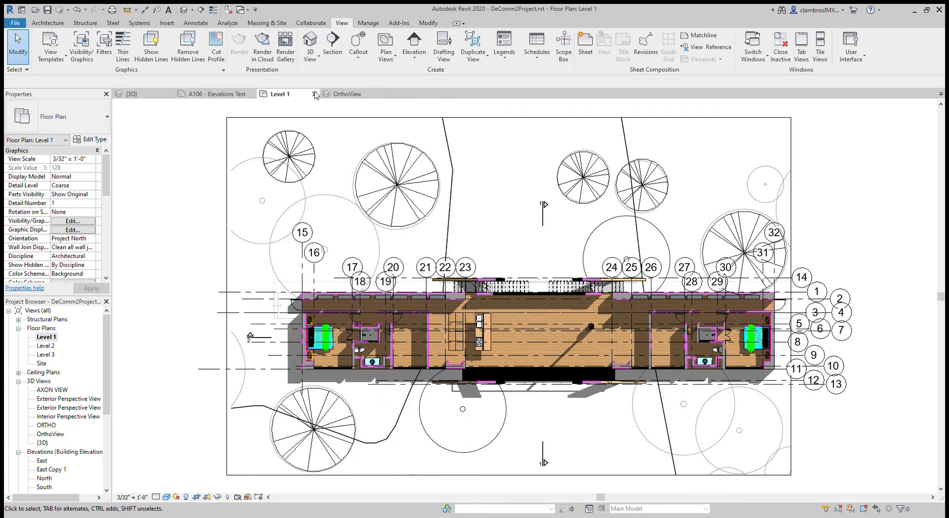
click(341, 95)
click(377, 94)
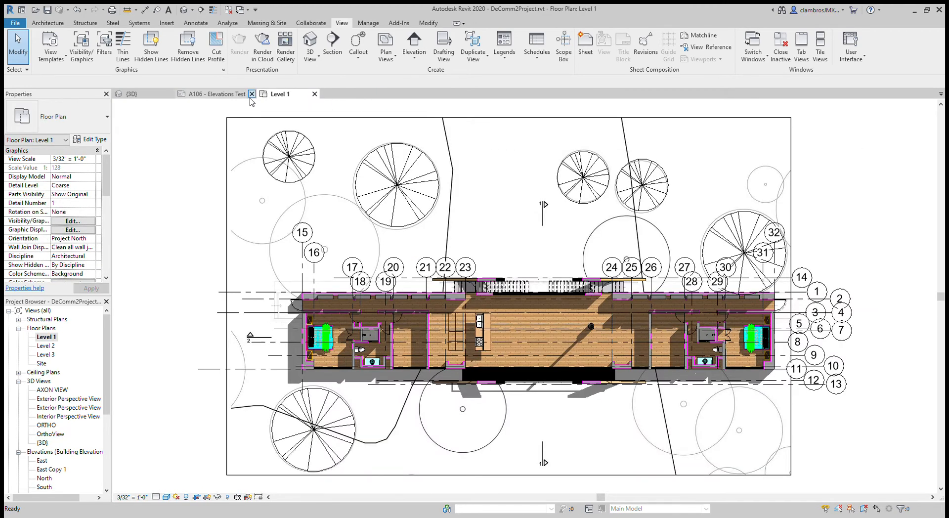
Step: Create a perspective camera view from outside the house's northwest end towards its south side, and set its visual style to Realistic
scroll(59, 395, down, 2)
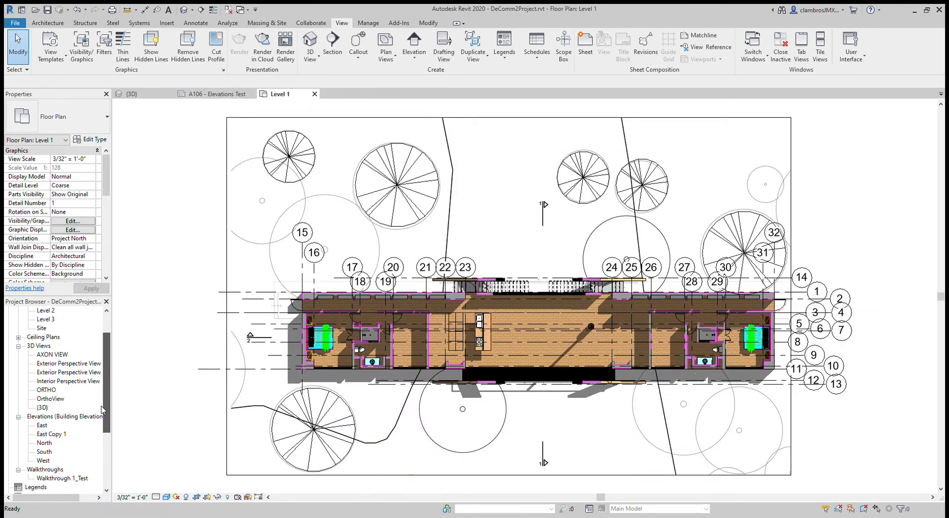
scroll(525, 295, down, 2)
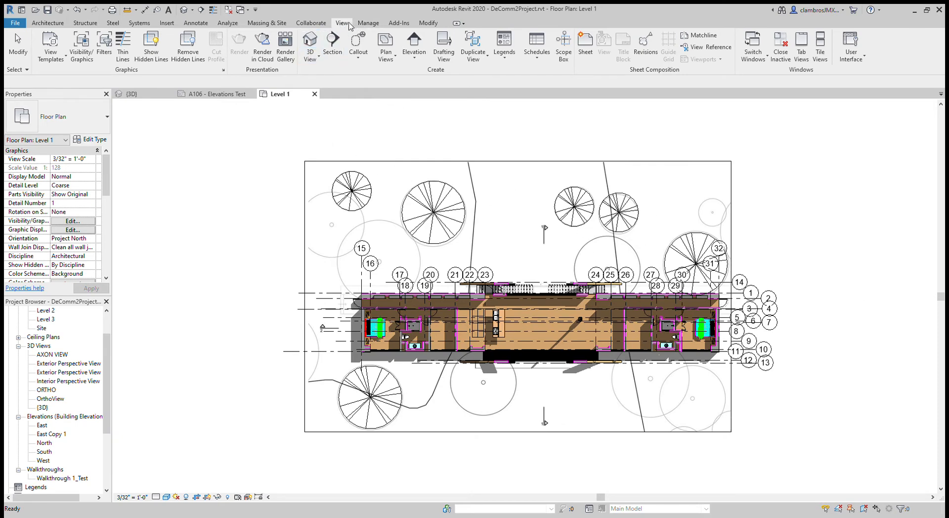
click(48, 23)
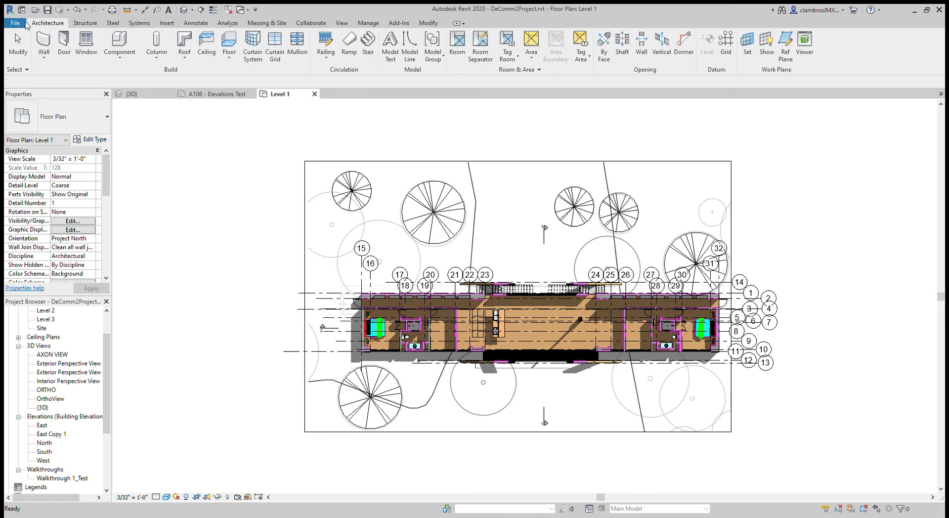
click(341, 23)
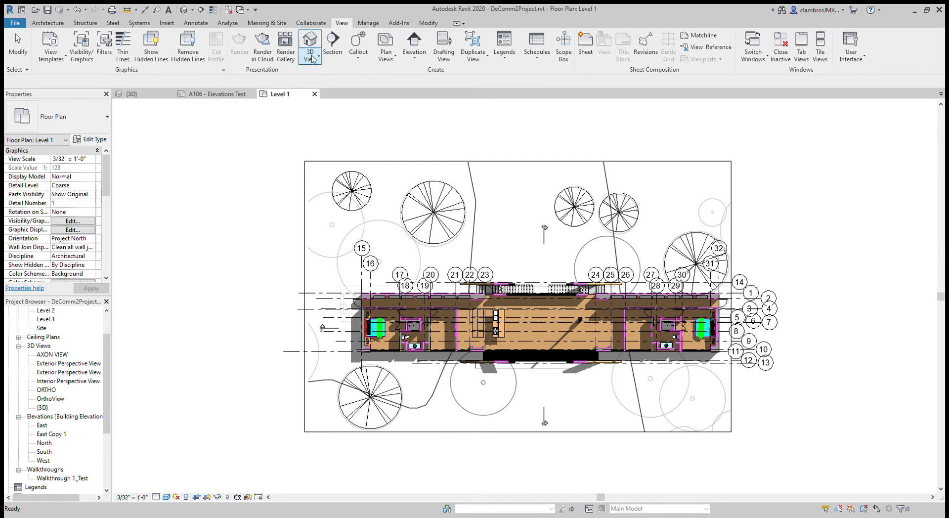
click(313, 59)
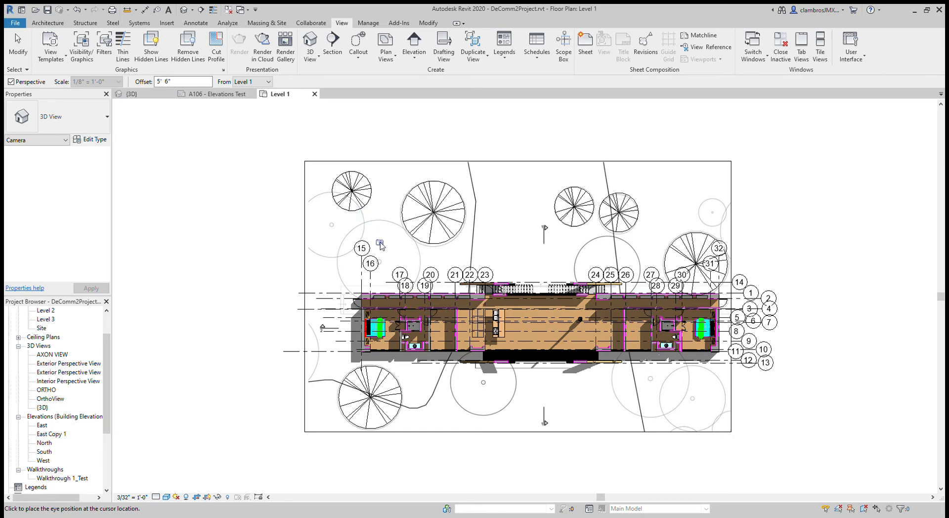
click(383, 242)
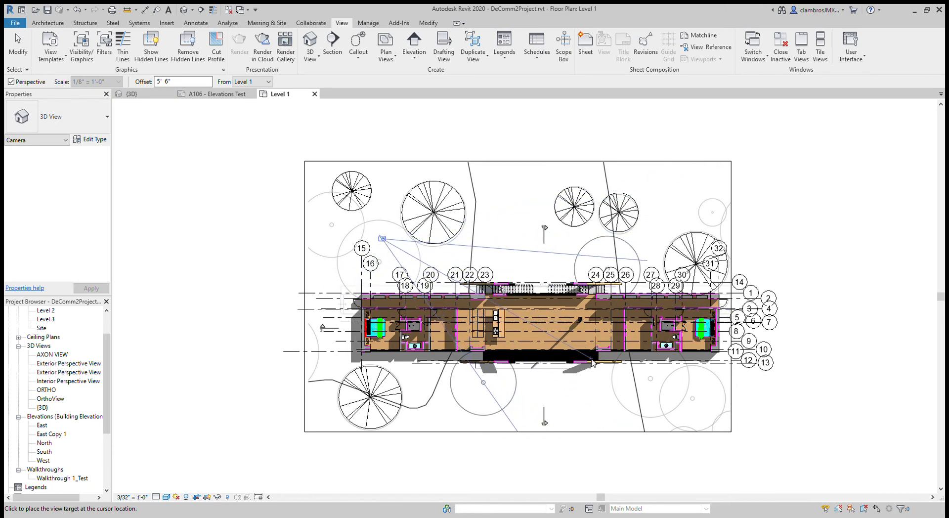
click(591, 362)
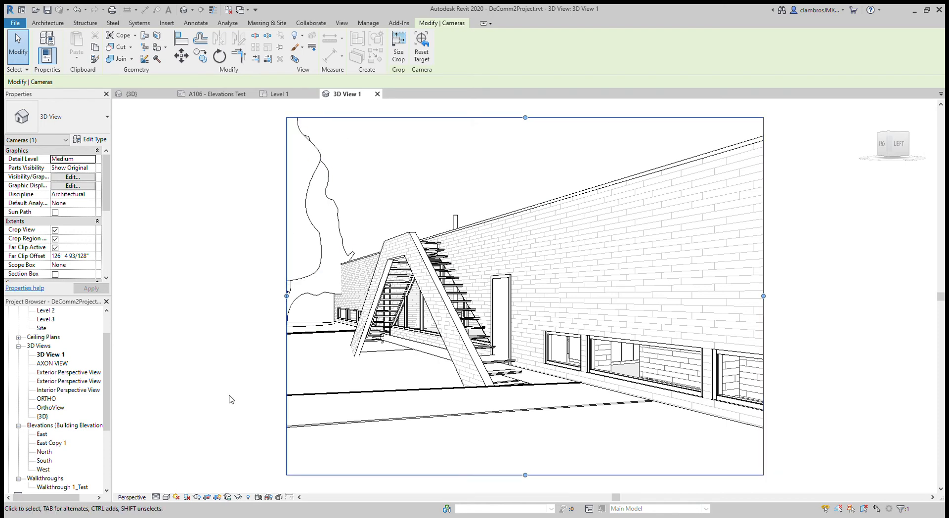
click(197, 473)
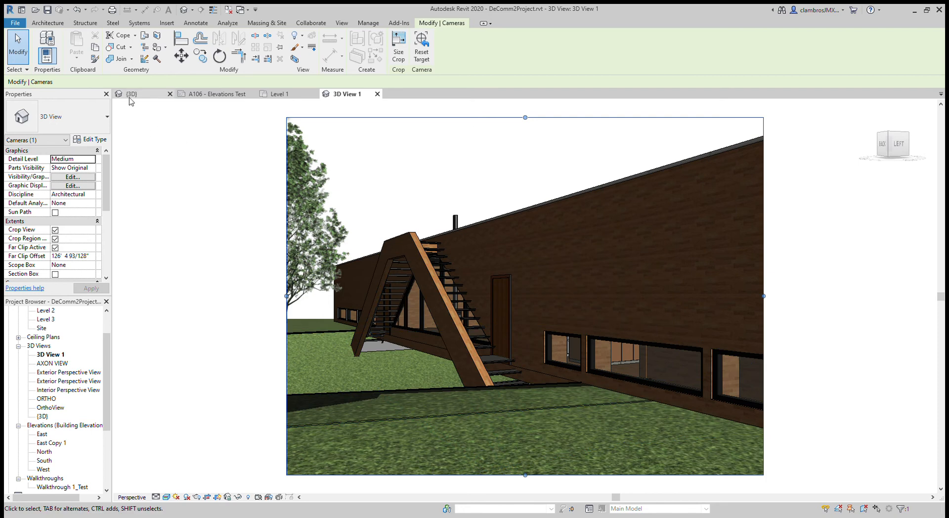
Step: Examine the existing north and south exterior perspectives and the interior perspective for comparison, closing each one again
click(50, 355)
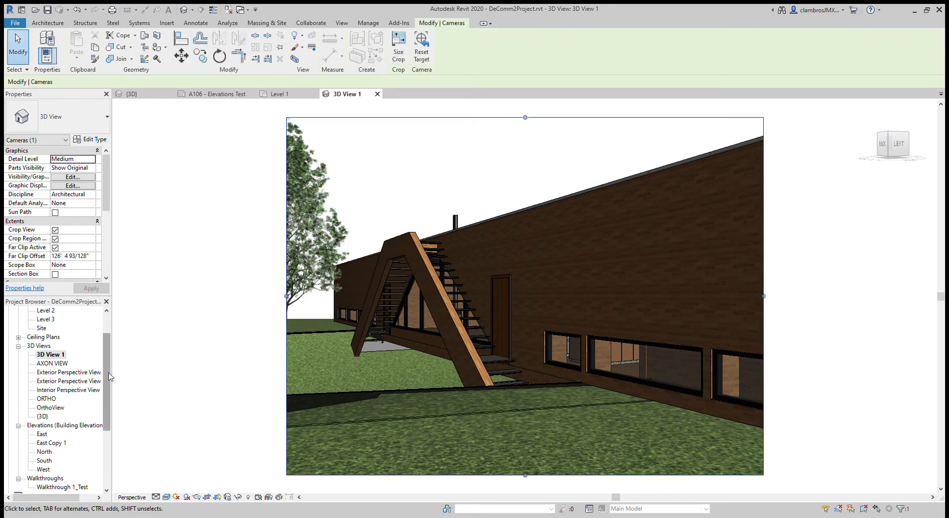
scroll(73, 366, down, 1)
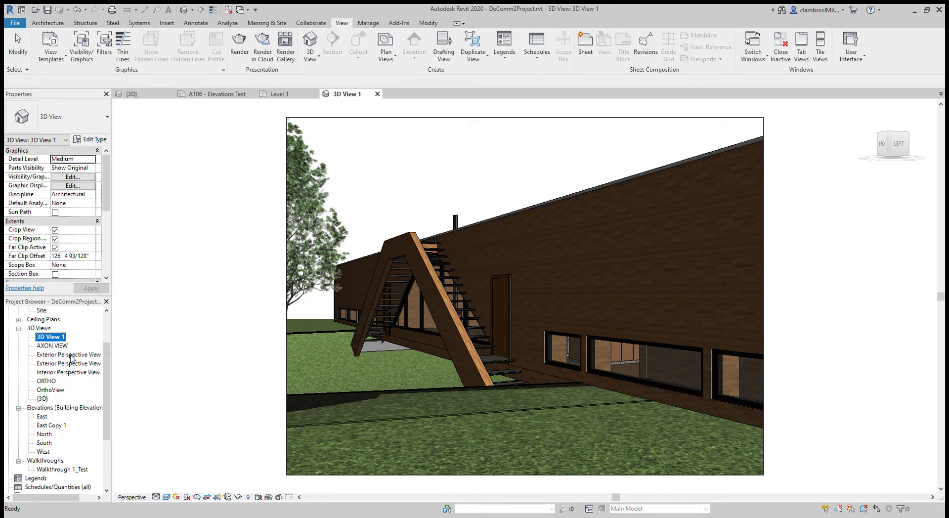
double_click(71, 355)
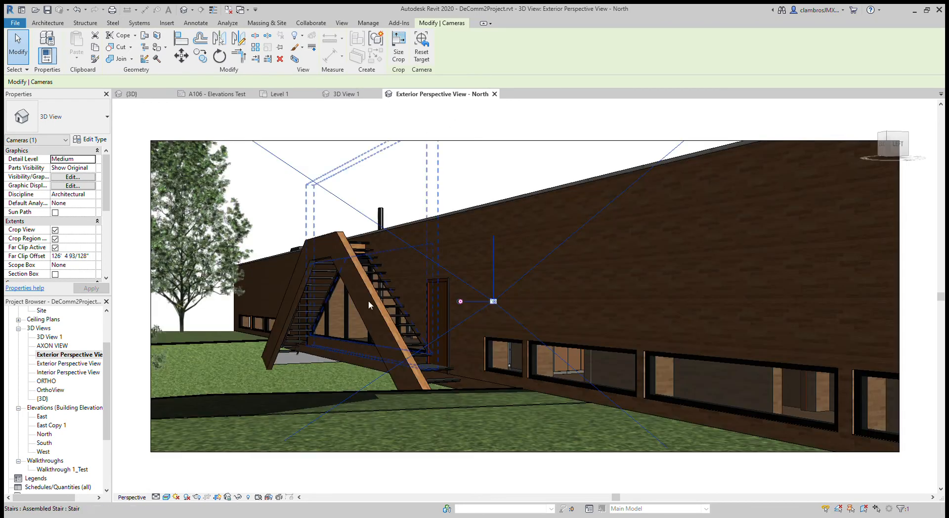
double_click(69, 363)
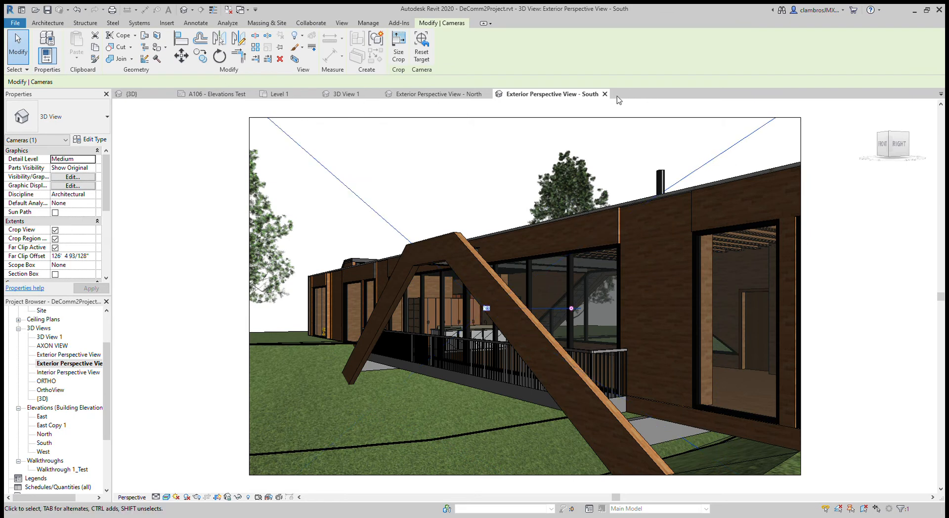
click(605, 94)
click(491, 94)
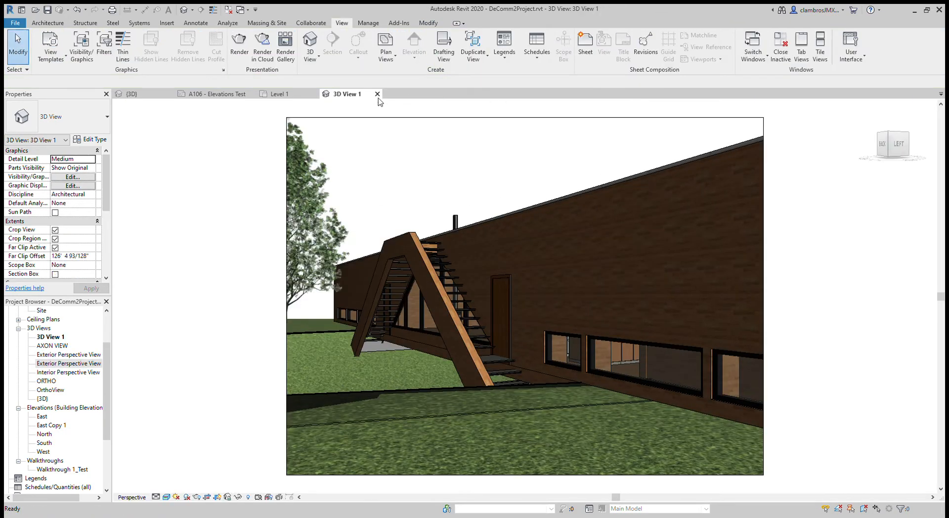
double_click(69, 374)
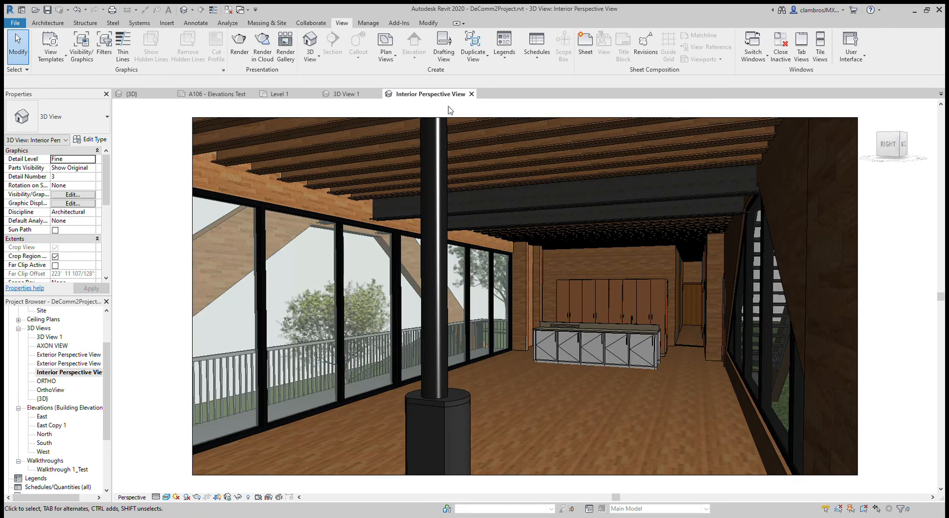
click(471, 93)
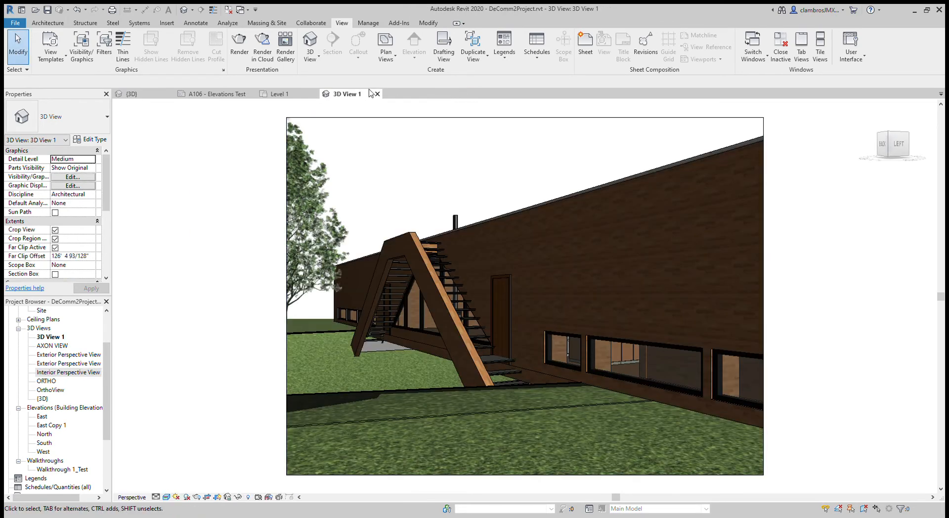
Step: Place a perspective camera on Level 1 at the west end of the north corridor, aimed east along it to just past grid 23
click(280, 94)
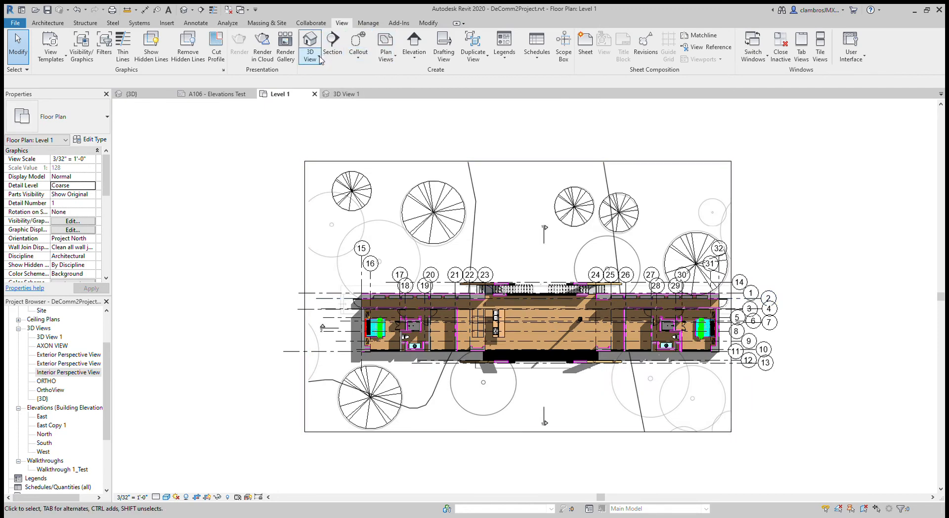
click(327, 88)
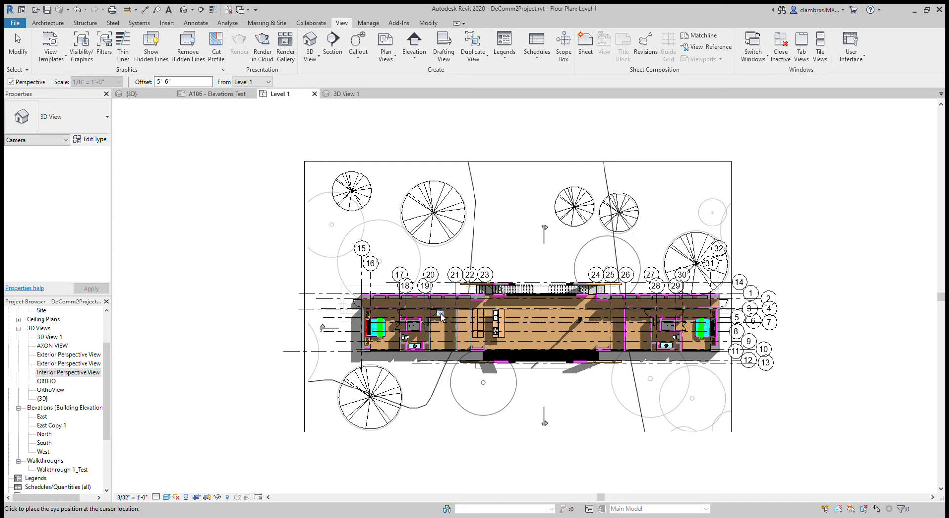
click(373, 305)
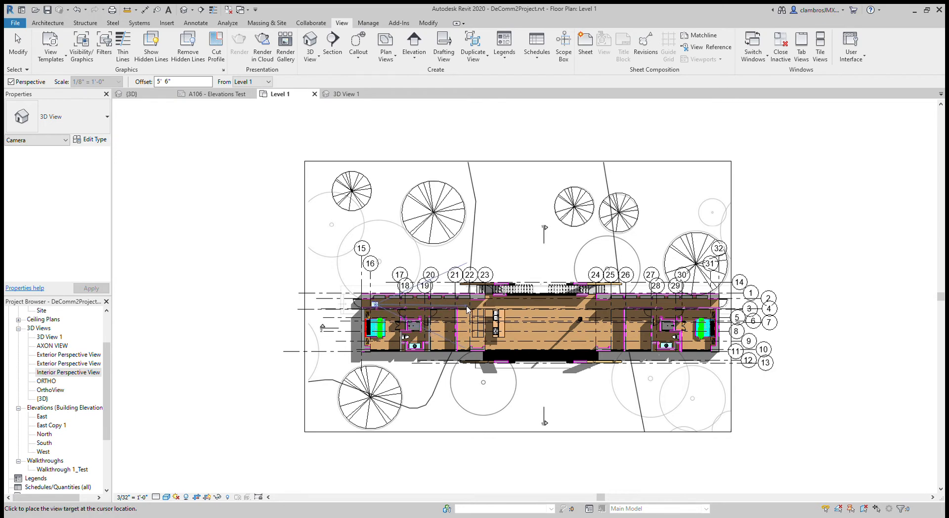
click(502, 310)
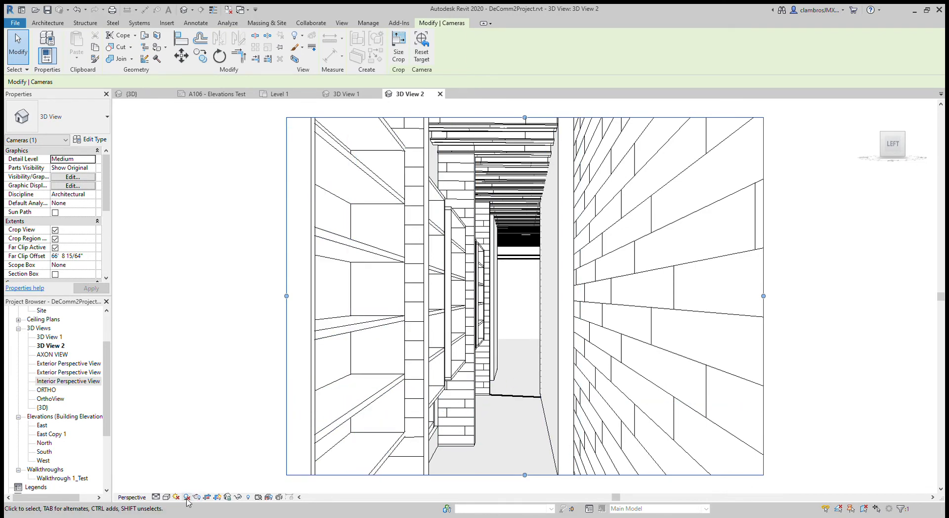
Step: Set the corridor camera view's visual style to Realistic and deselect the camera
click(167, 497)
click(181, 476)
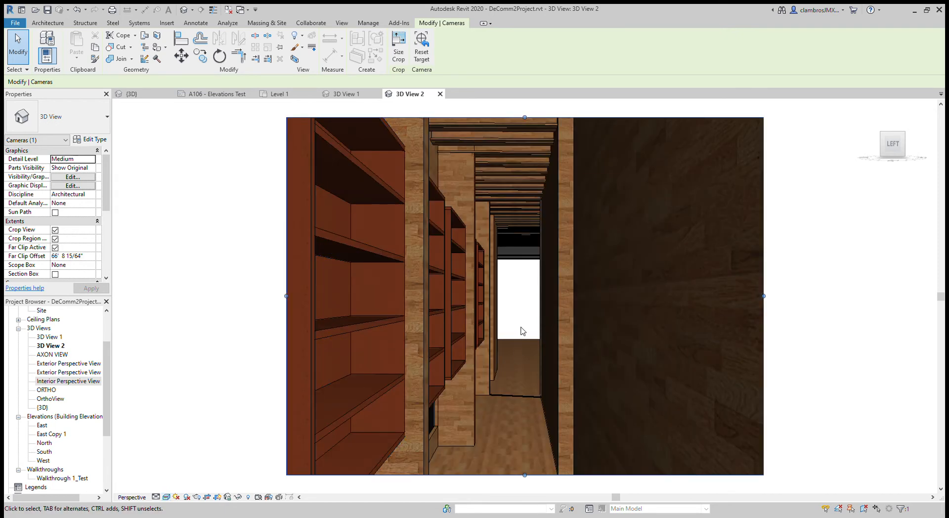
scroll(521, 330, up, 5)
scroll(521, 330, down, 4)
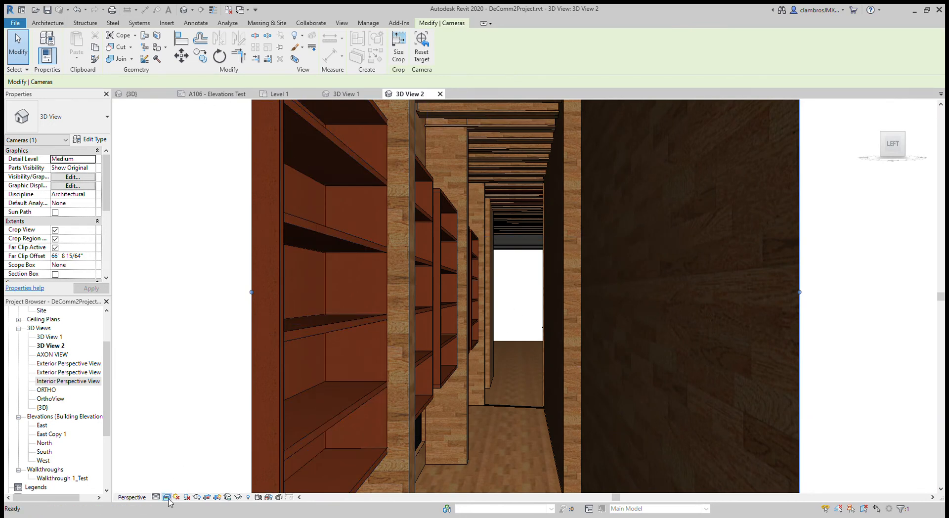
click(168, 315)
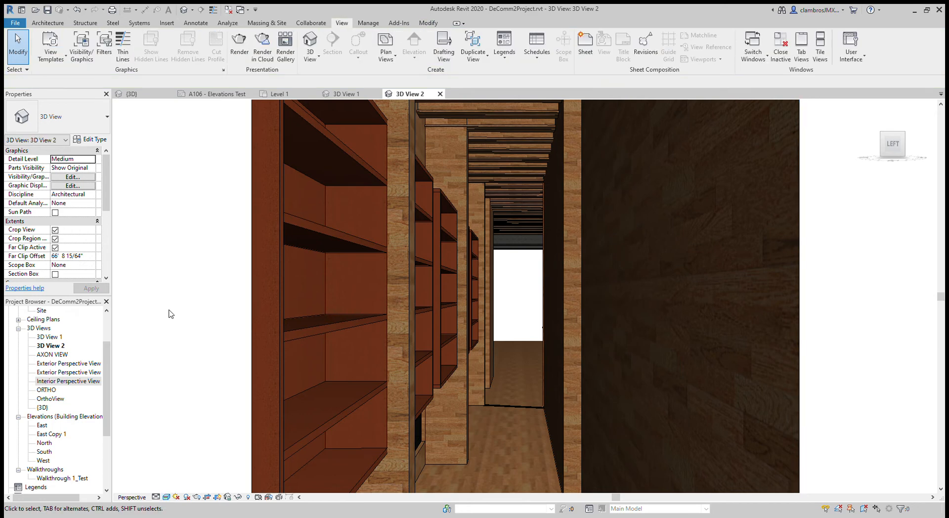
Step: Close the corridor camera view and the Level 1 floor plan, leaving 3D View 1 open
scroll(517, 326, up, 3)
scroll(519, 336, down, 4)
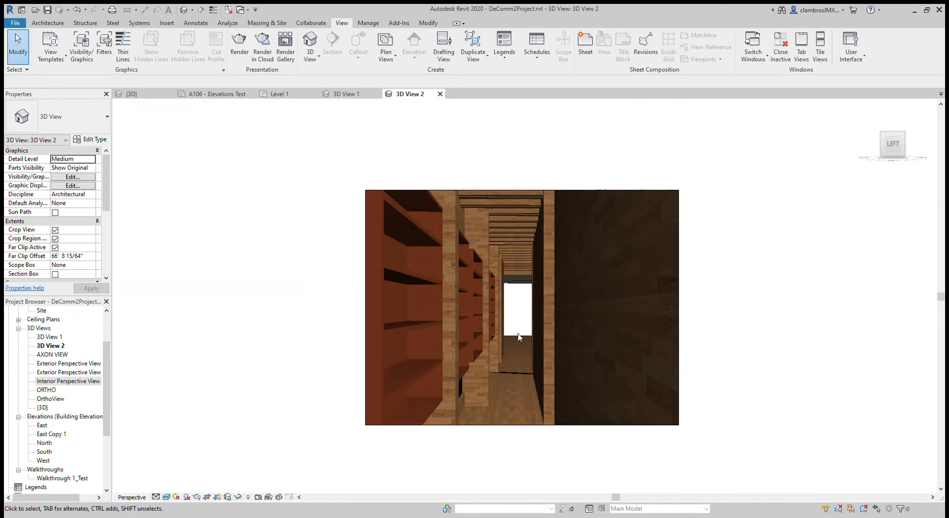
scroll(523, 307, up, 1)
scroll(521, 306, up, 1)
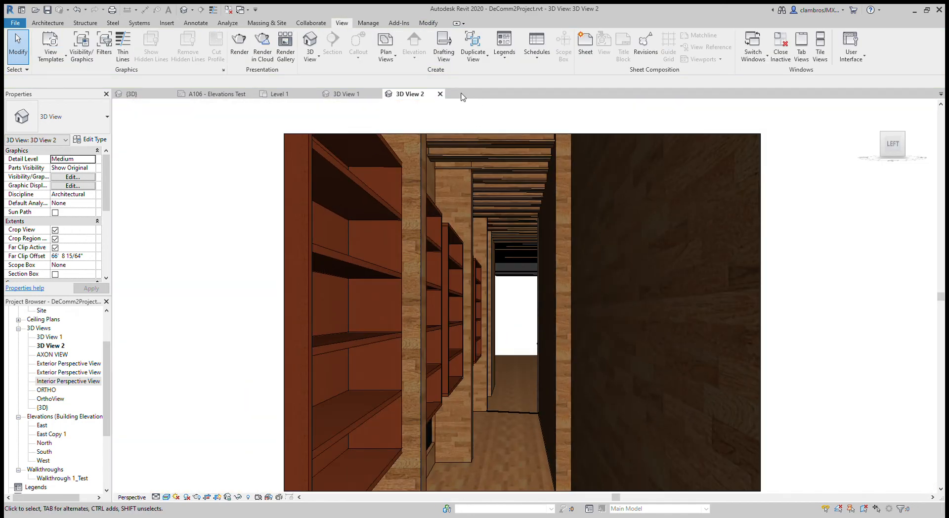
click(439, 94)
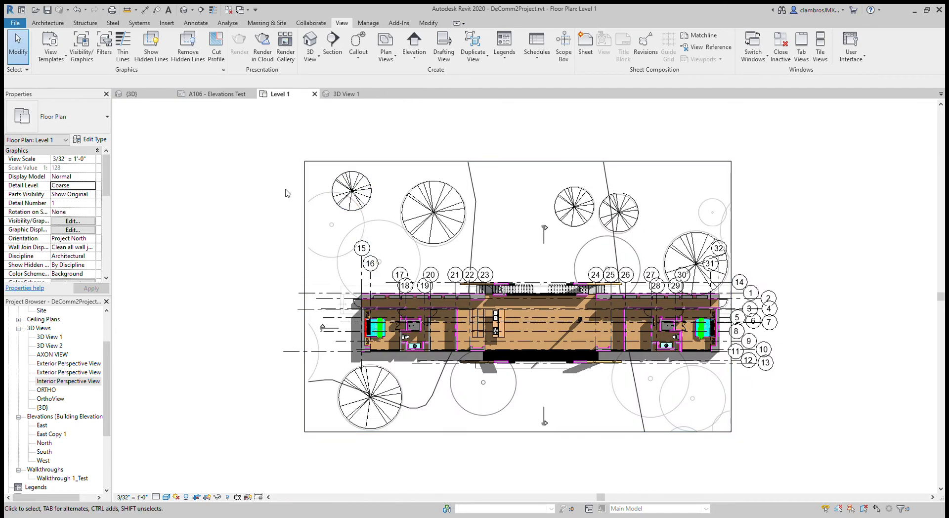
click(346, 94)
click(314, 94)
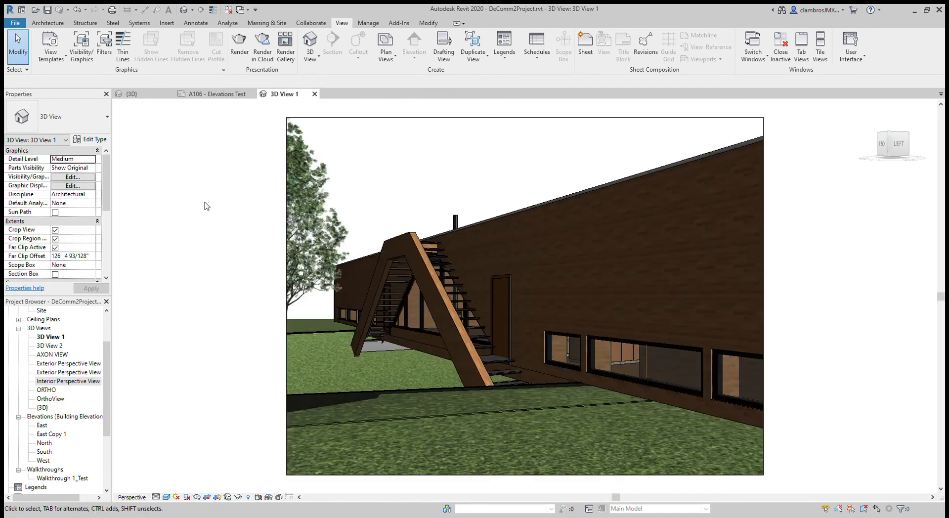
Step: Open the 3D View 2 and 3D View 1 camera views and bring up sheet A106 - Elevations Test
click(57, 347)
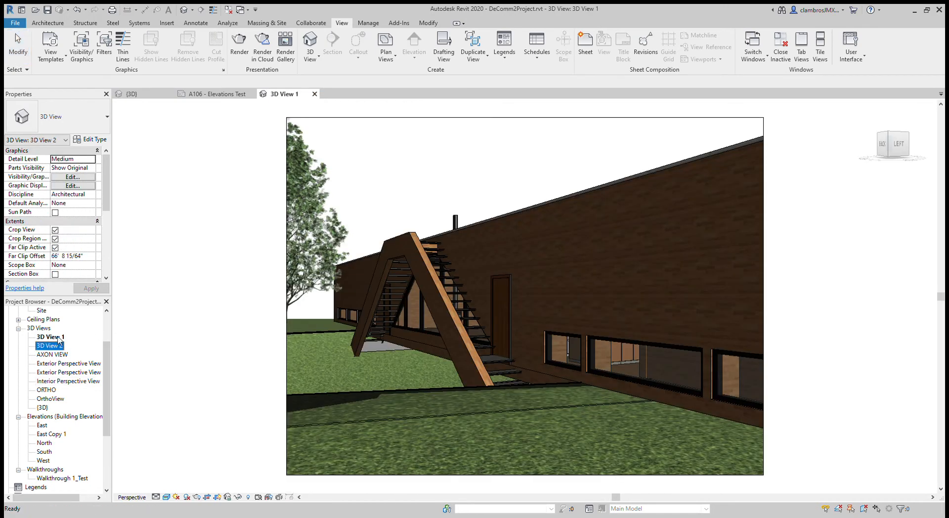
click(58, 339)
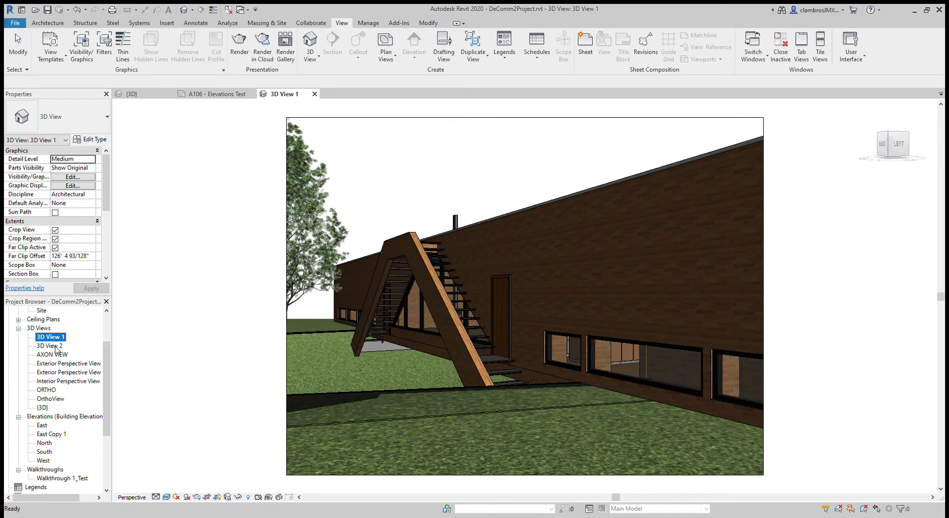
double_click(56, 347)
double_click(56, 339)
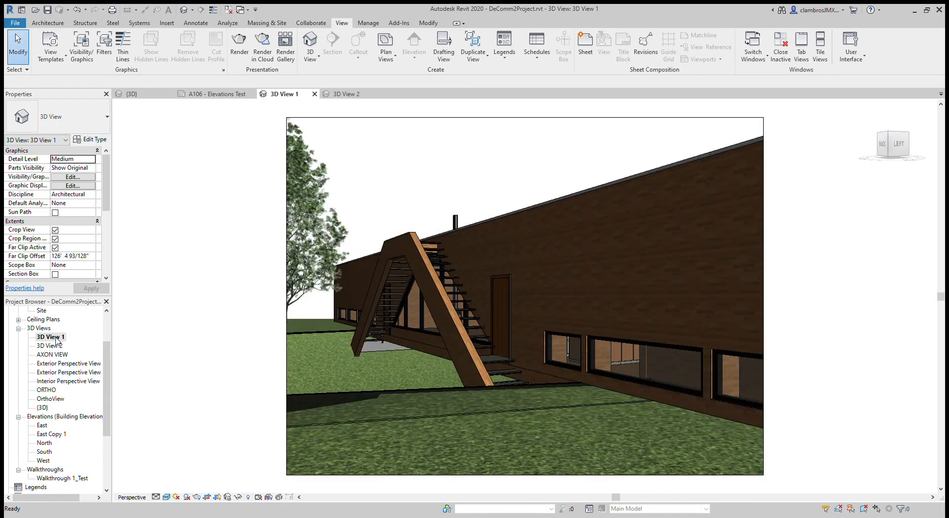
scroll(64, 396, down, 3)
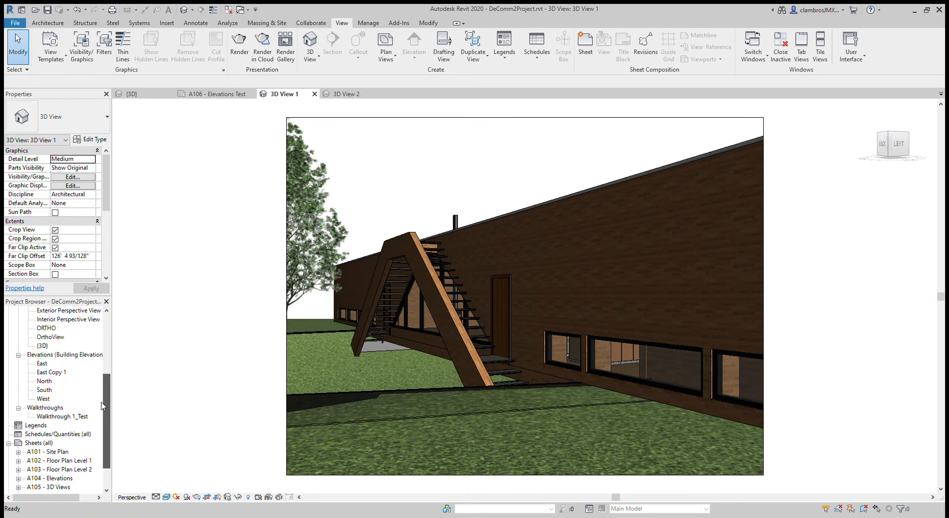
scroll(74, 410, down, 1)
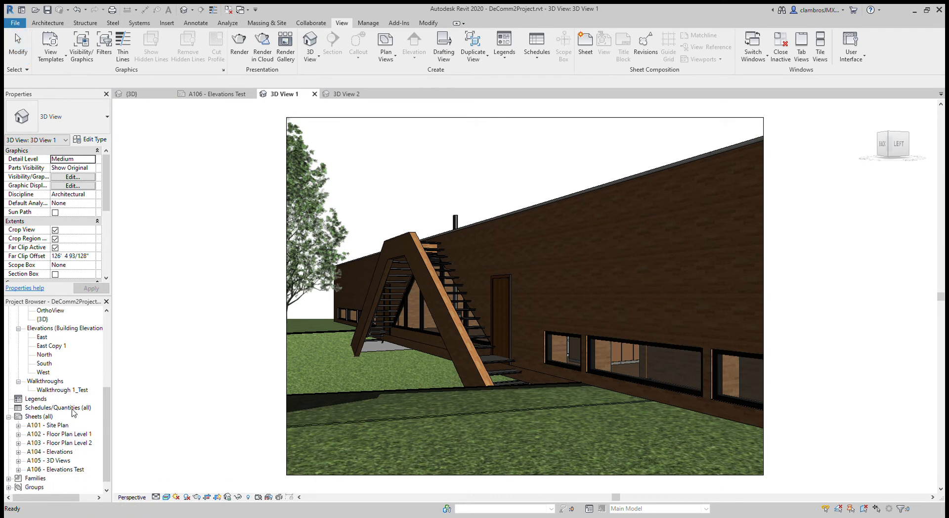
double_click(58, 470)
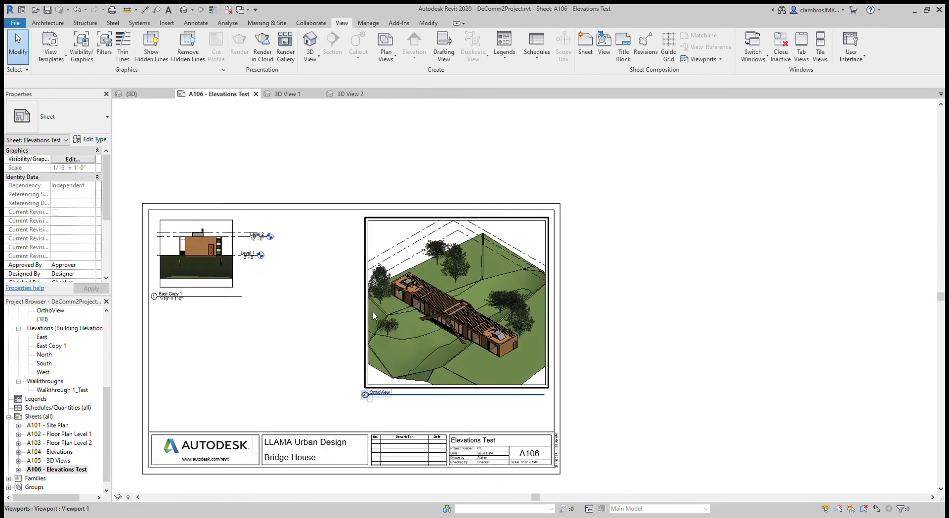
Step: Place 3D View 1 on the sheet below the East Copy 1 elevation and shift it slightly left to line up with it
drag(108, 405, 109, 349)
click(56, 364)
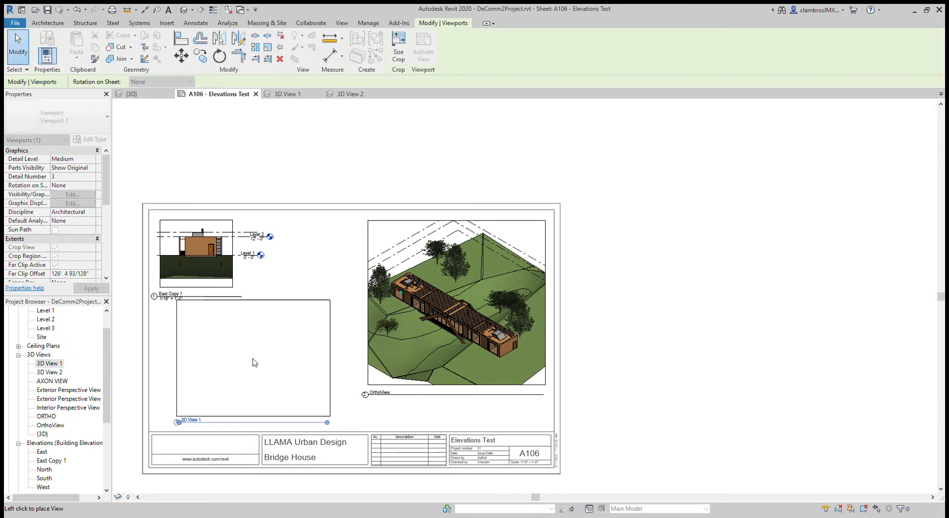
click(239, 364)
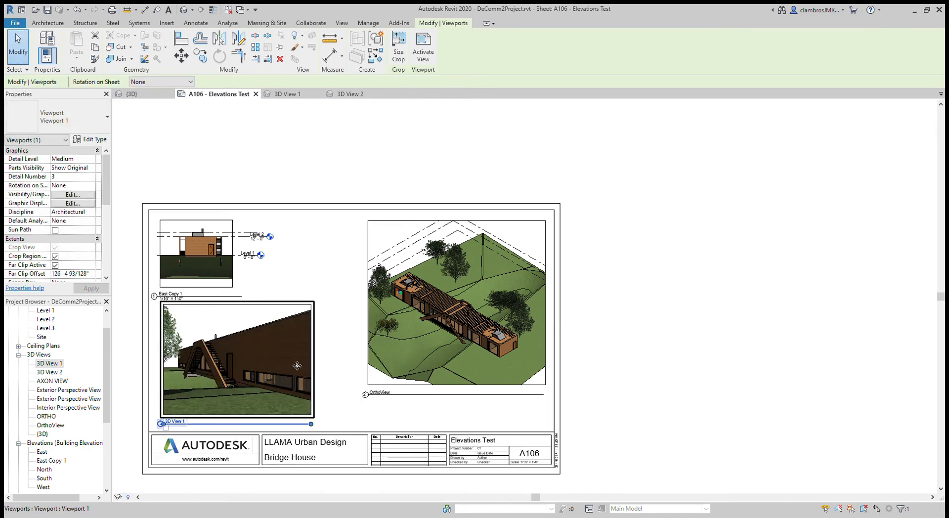
scroll(242, 364, down, 3)
scroll(213, 357, up, 3)
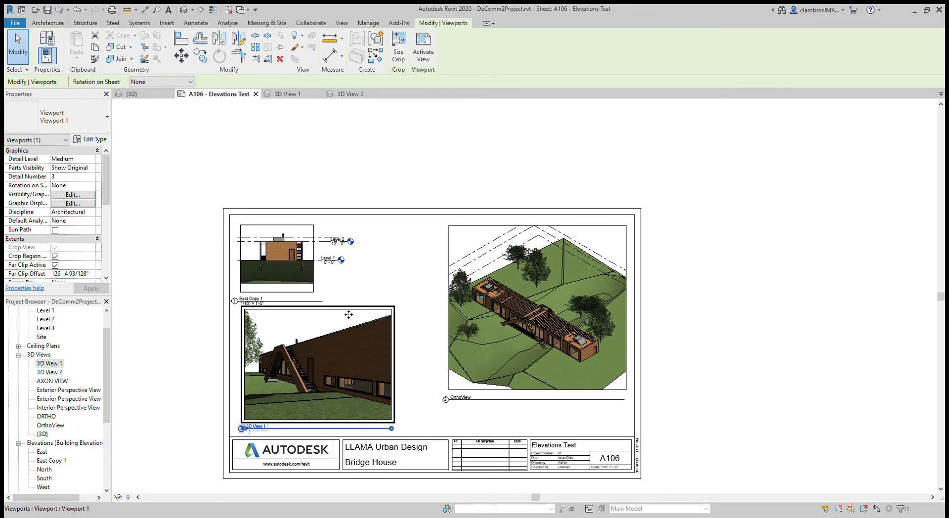
drag(345, 314, 338, 314)
key(Escape)
Step: Place 3D View 2 in the empty area outside the sheet border, to the right of the OrthoView viewport
click(49, 372)
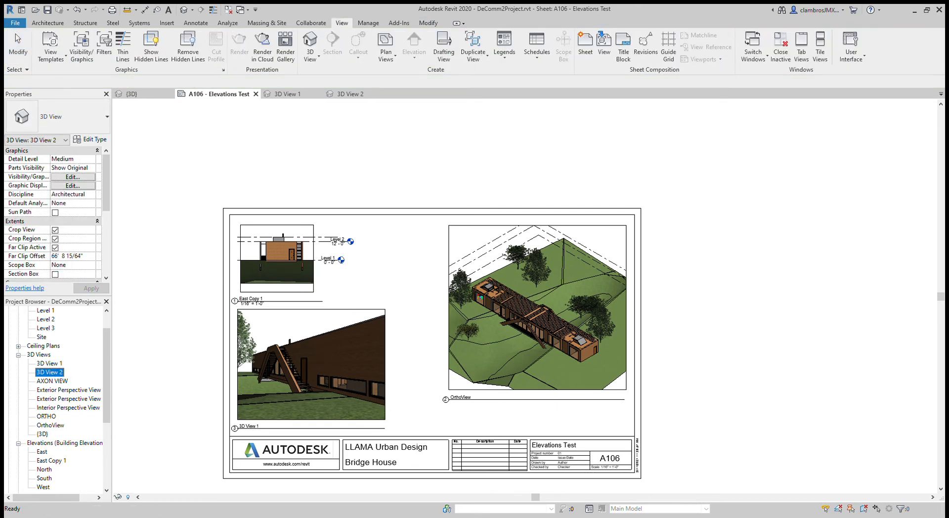
drag(49, 372, 659, 253)
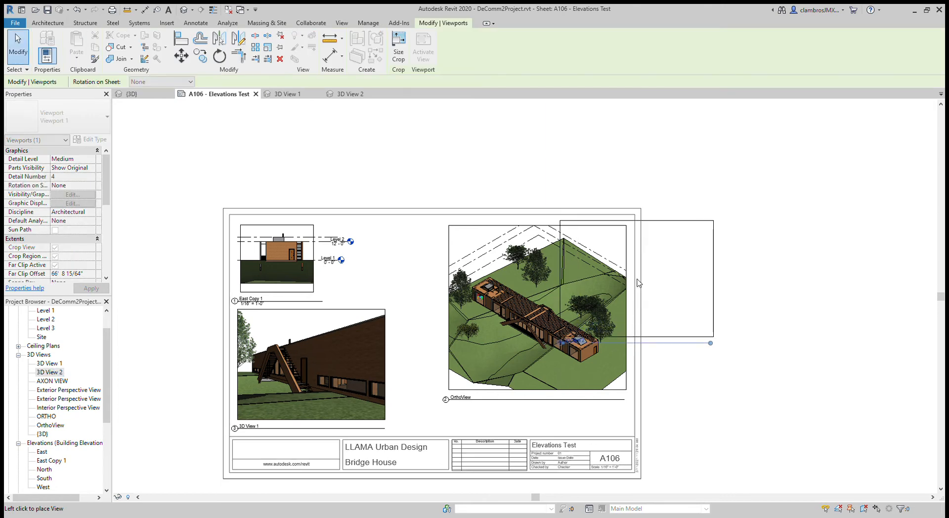
scroll(636, 280, down, 1)
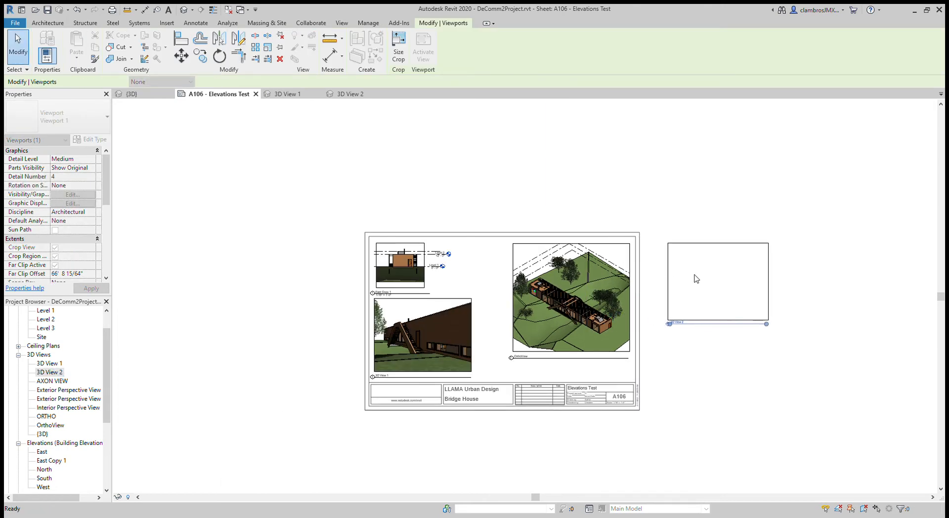
click(692, 278)
scroll(841, 248, up, 2)
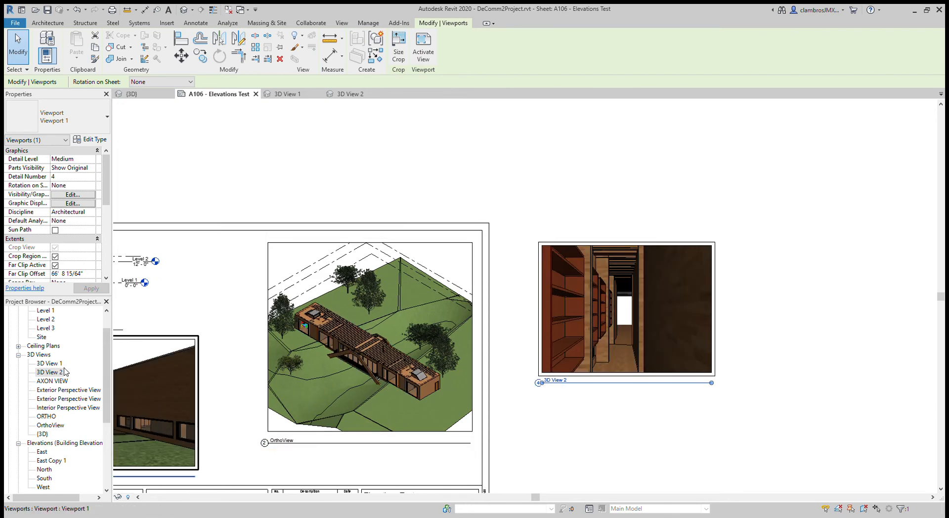
click(313, 289)
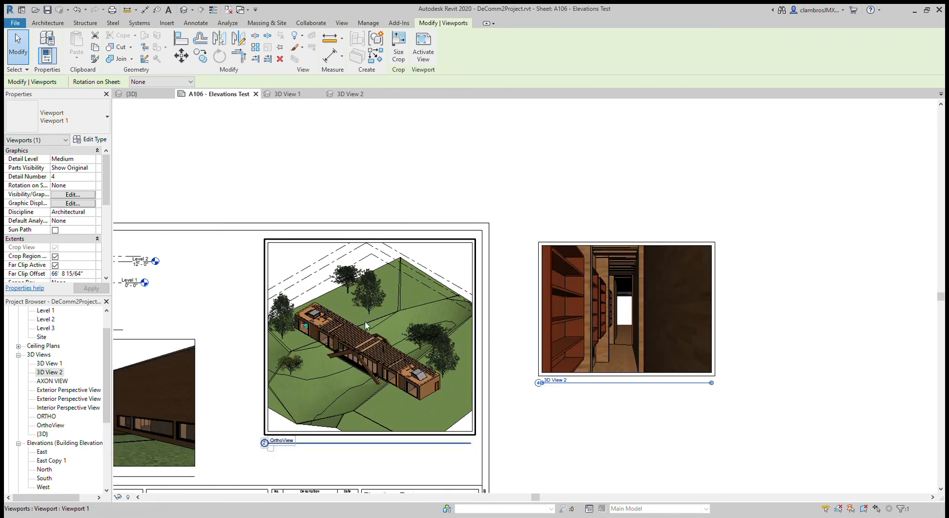
click(577, 305)
click(493, 142)
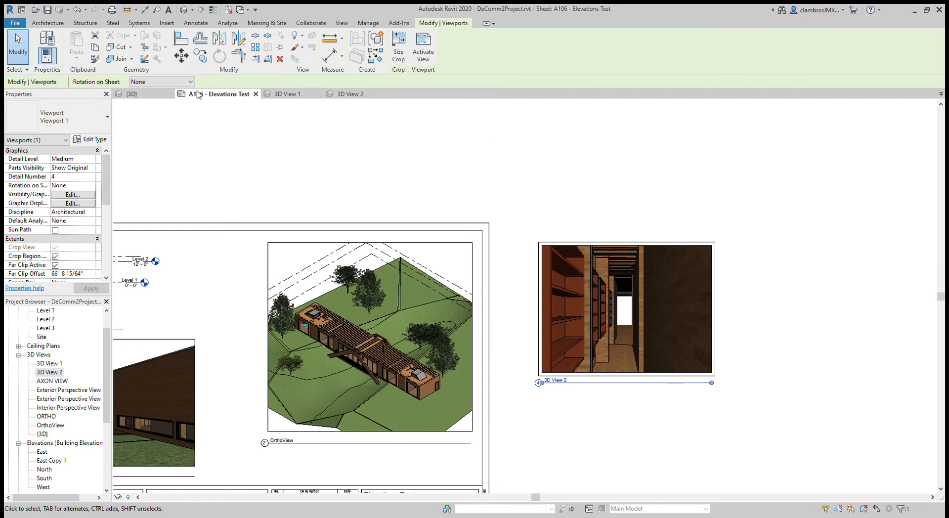
click(571, 236)
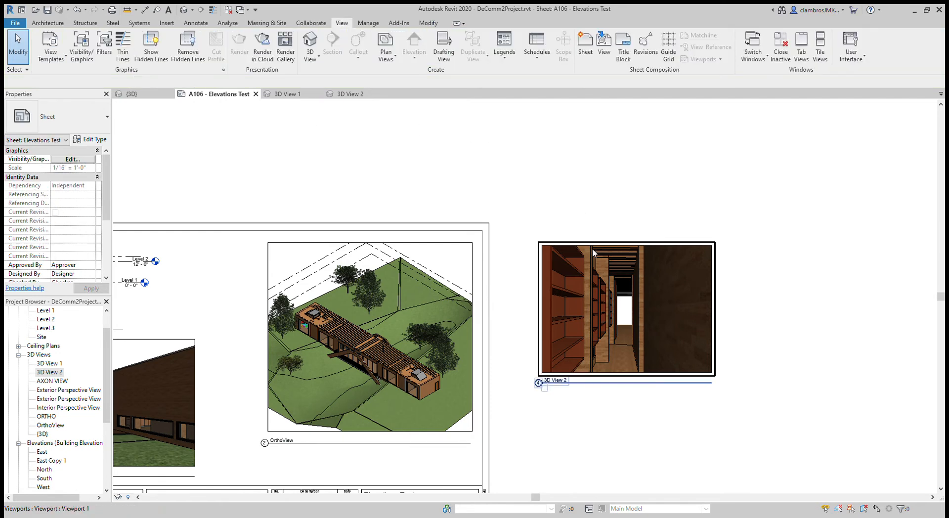
click(592, 248)
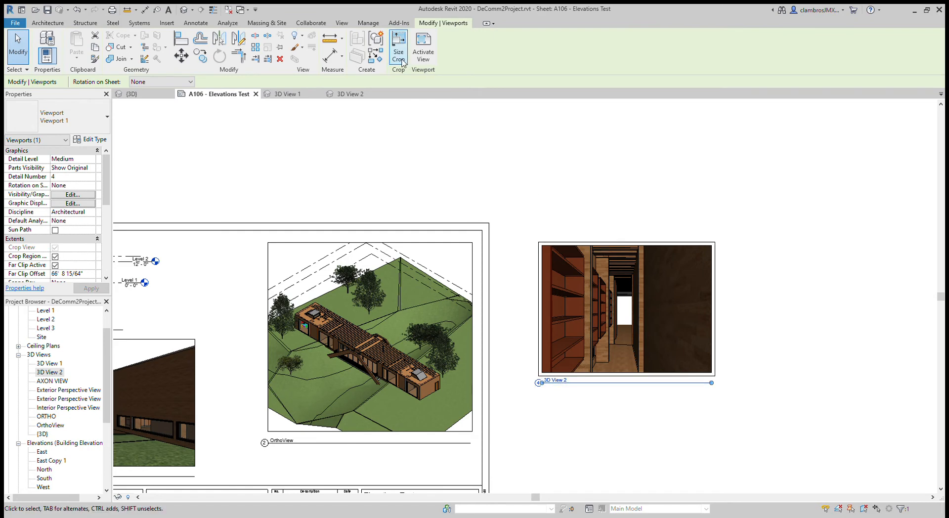
click(612, 195)
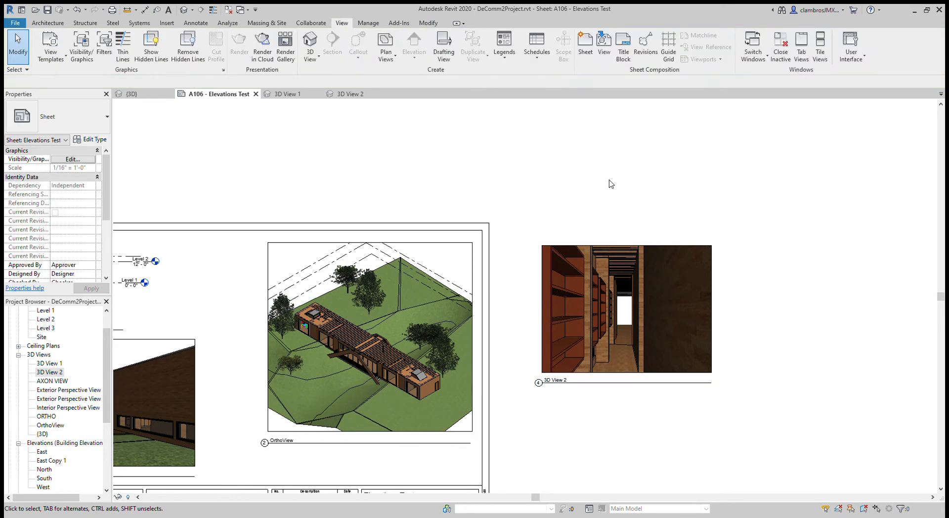
click(578, 248)
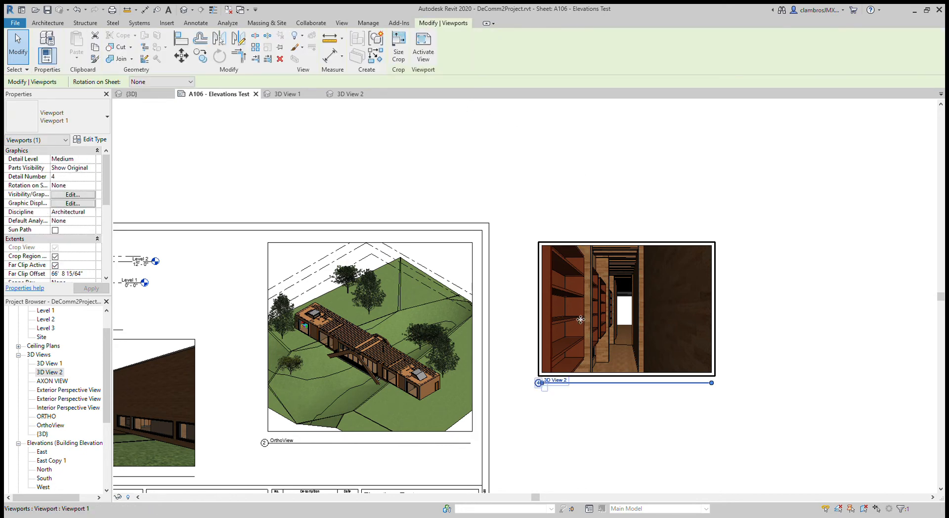
scroll(600, 283, down, 3)
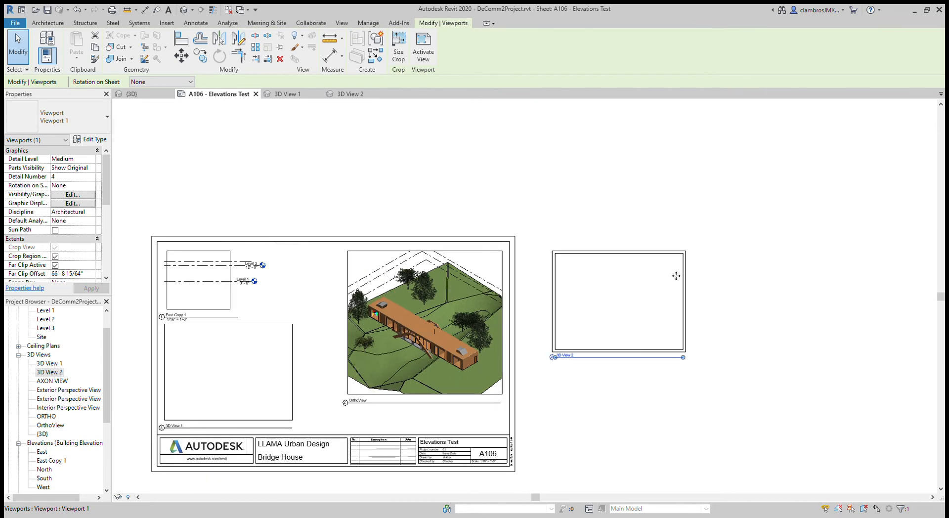
scroll(677, 275, up, 2)
click(621, 239)
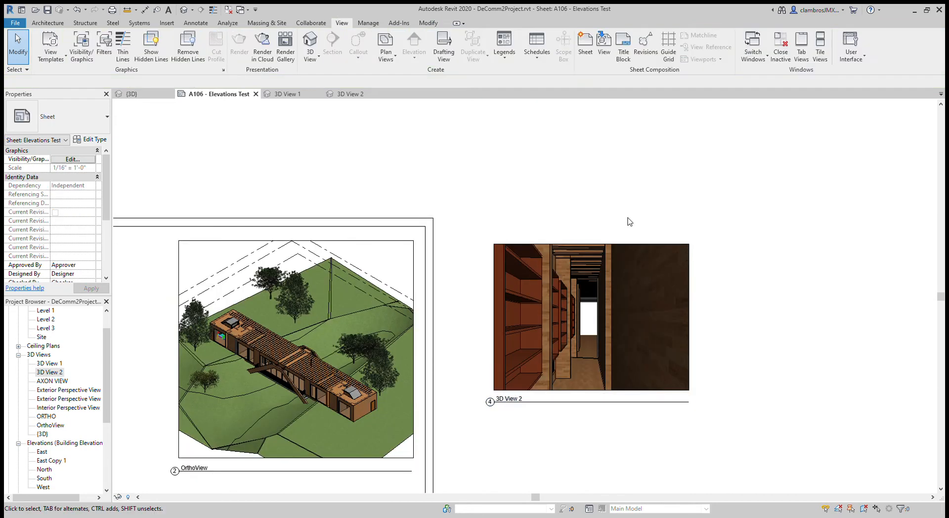
click(621, 240)
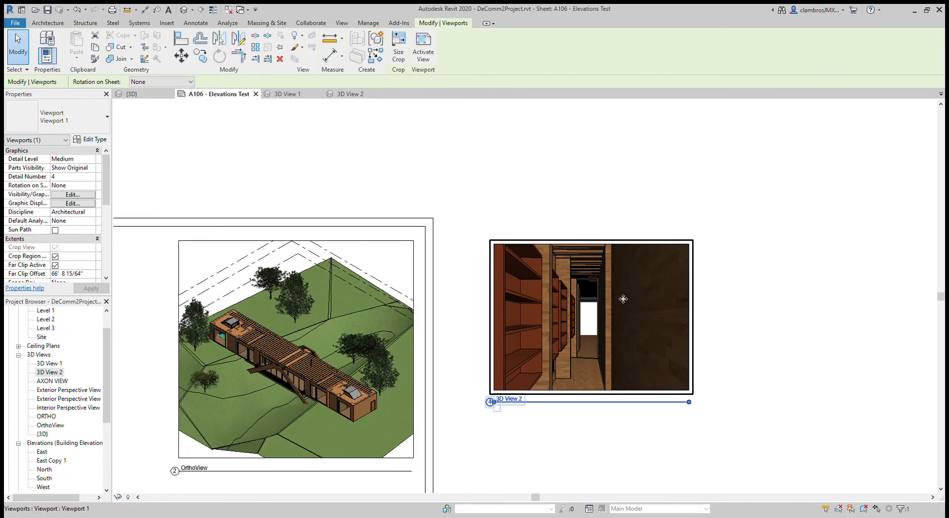
Step: Activate the 3D View 2 viewport and try widening its crop region to the right and to the left
double_click(648, 248)
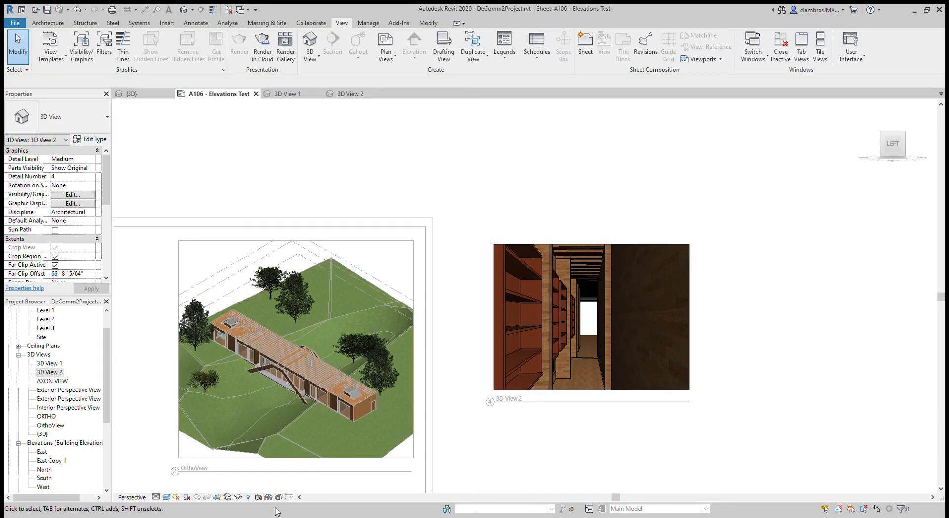
click(494, 367)
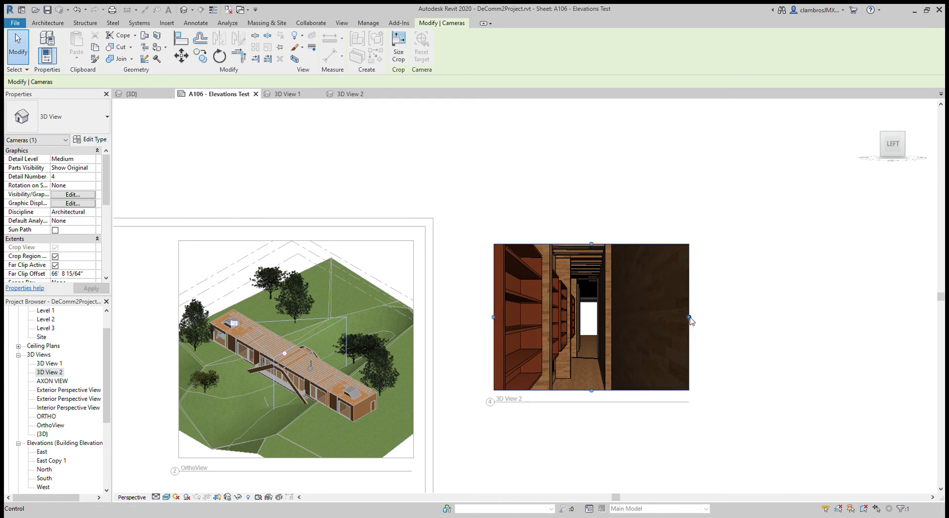
drag(690, 317, 783, 316)
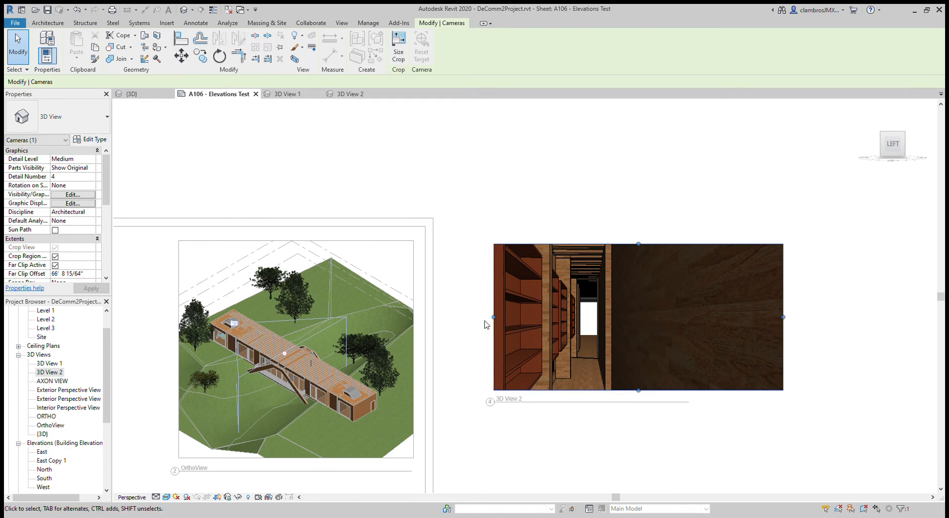
drag(493, 317, 444, 317)
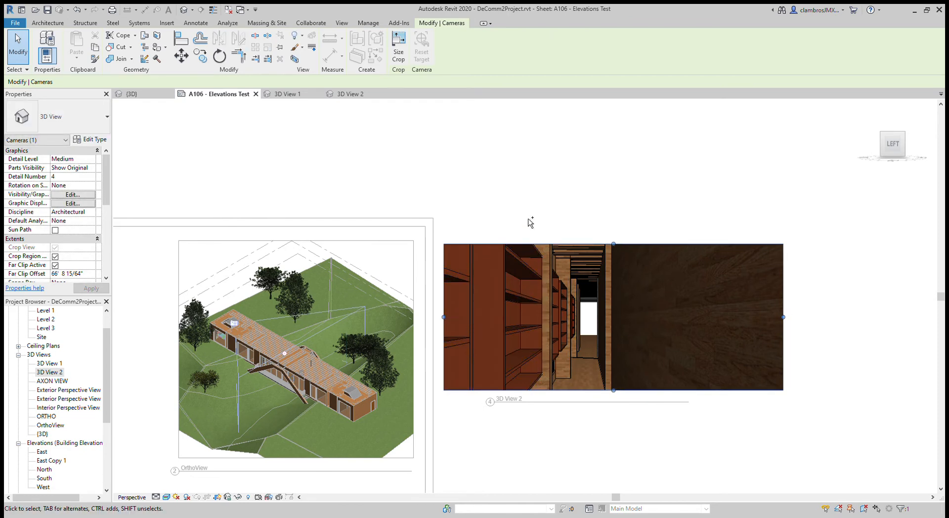
Step: Undo the crop region widening of 3D View 2 and deactivate the viewport
key(ctrl+z)
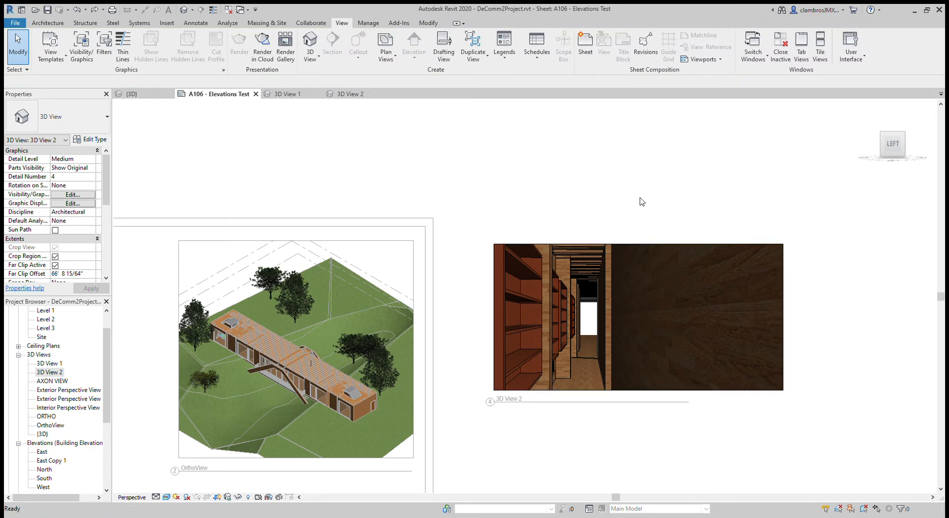
key(ctrl+z)
key(ctrl+z)
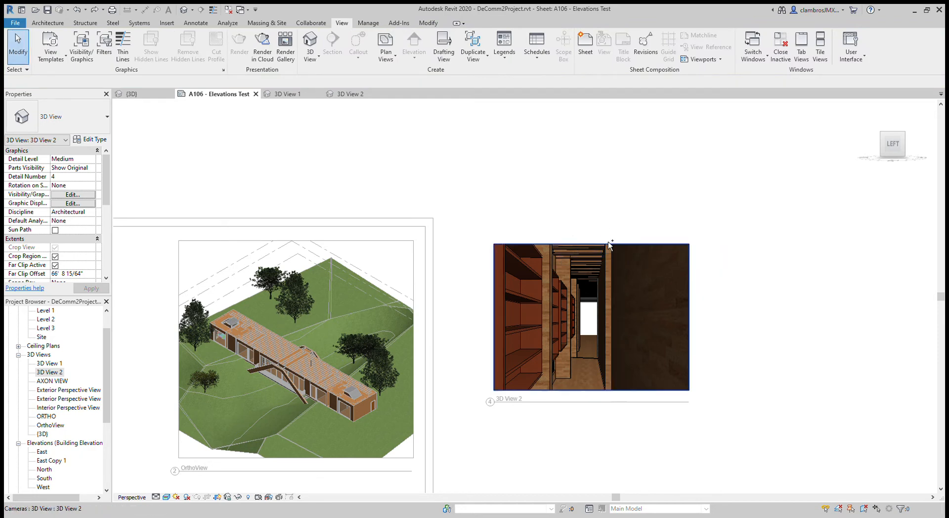
double_click(464, 180)
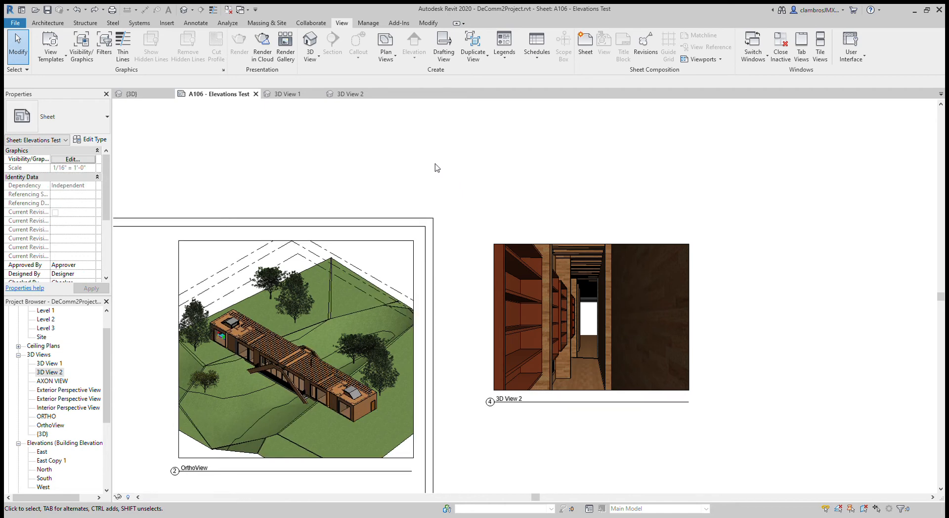
Step: Shift the 3D View 2 viewport slightly up and reduce its size with Size Crop
click(513, 242)
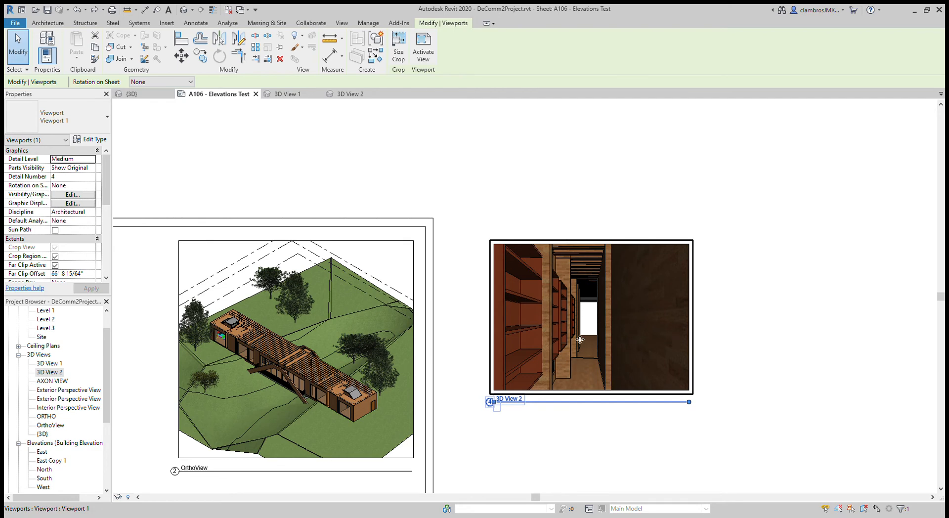
drag(524, 250, 524, 233)
click(398, 56)
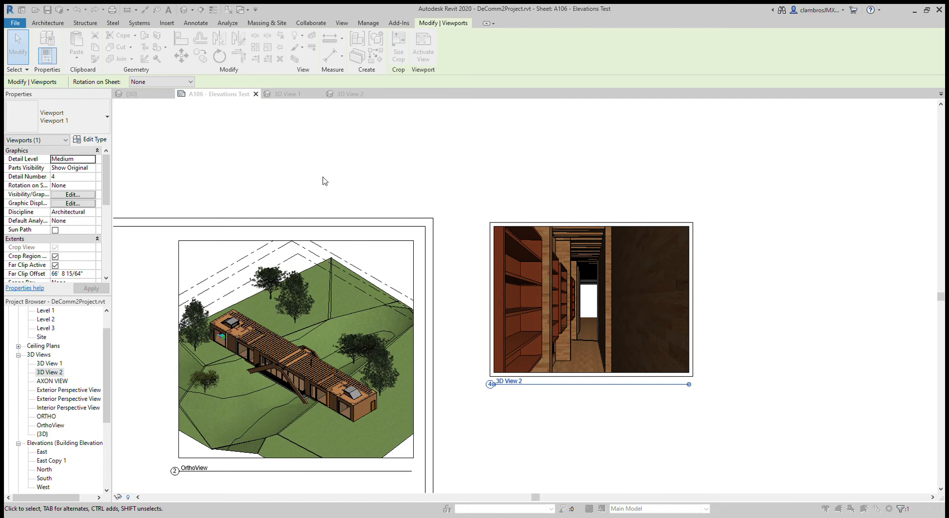
click(273, 197)
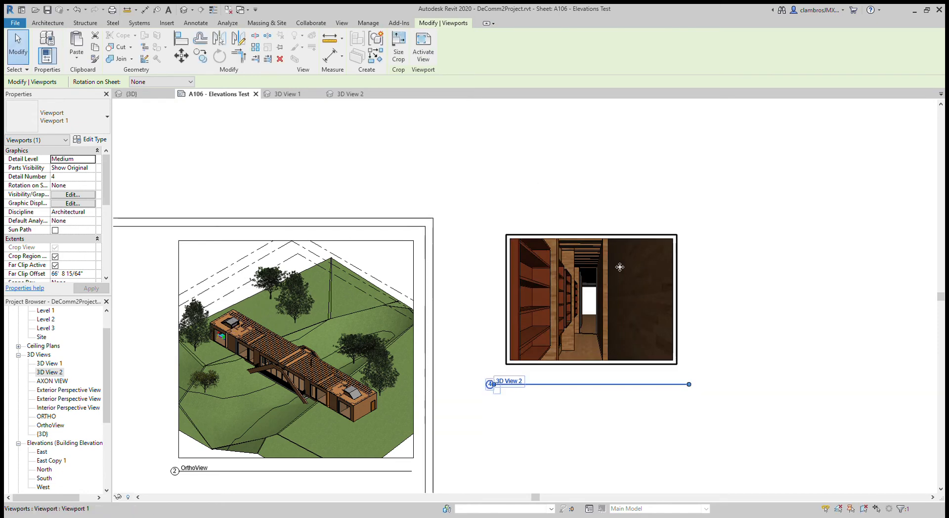
Step: Shorten the 3D View 2 title line and move the title up directly beneath its viewport
scroll(618, 267, down, 3)
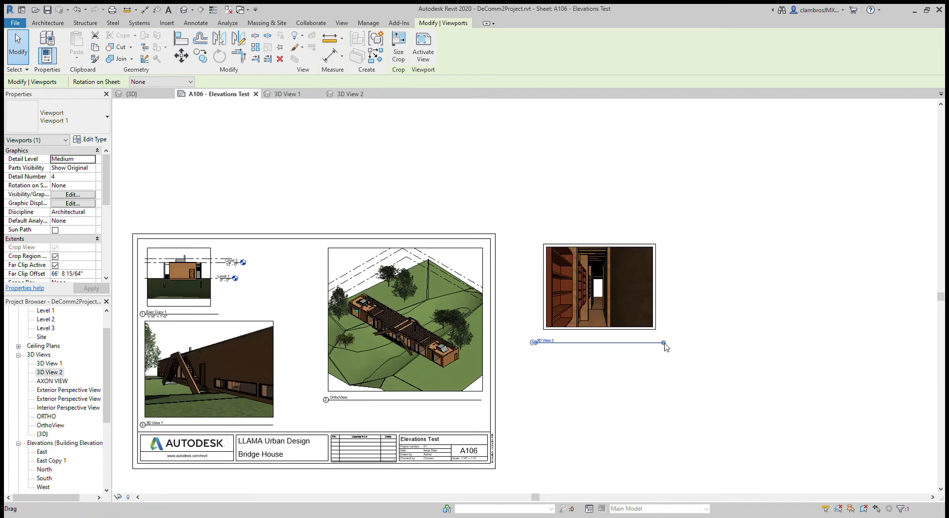
drag(663, 342, 643, 343)
click(710, 397)
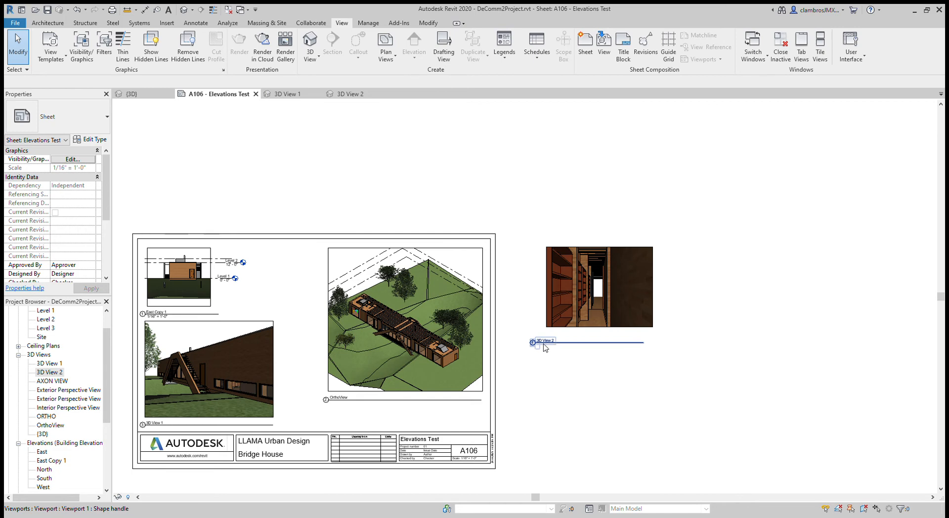
click(544, 345)
mouse_move(558, 347)
mouse_down()
mouse_move(567, 345)
mouse_move(558, 336)
mouse_up()
key(Escape)
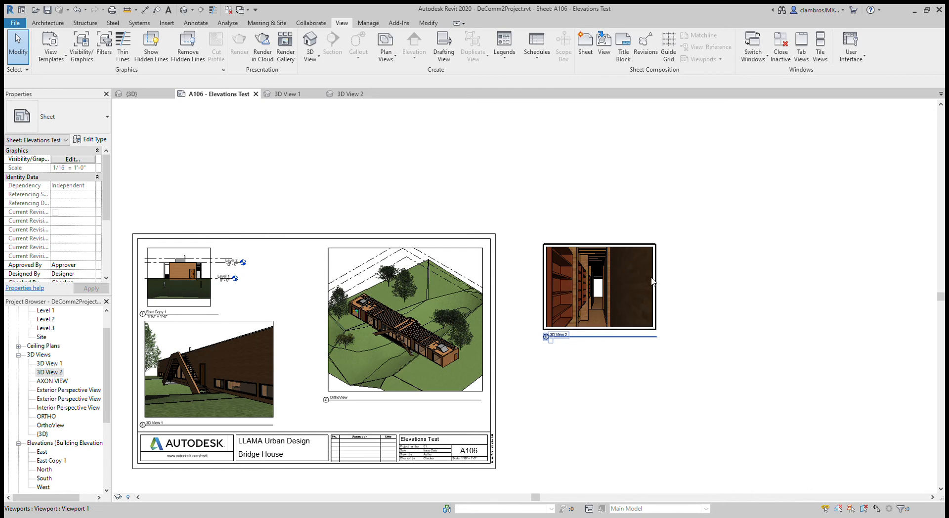
Step: Shift the 3D View 2 viewport slightly down and left, and shorten its title line to about the image width
click(559, 336)
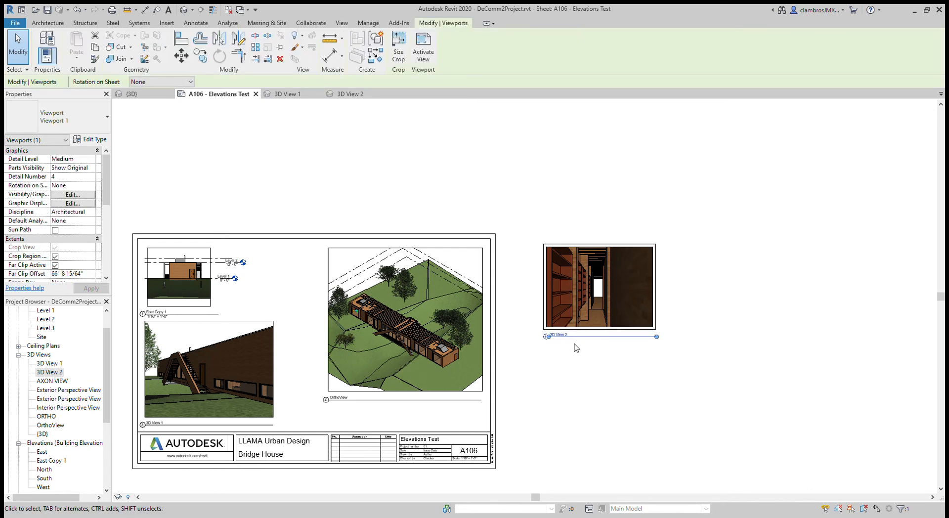
scroll(575, 348, up, 5)
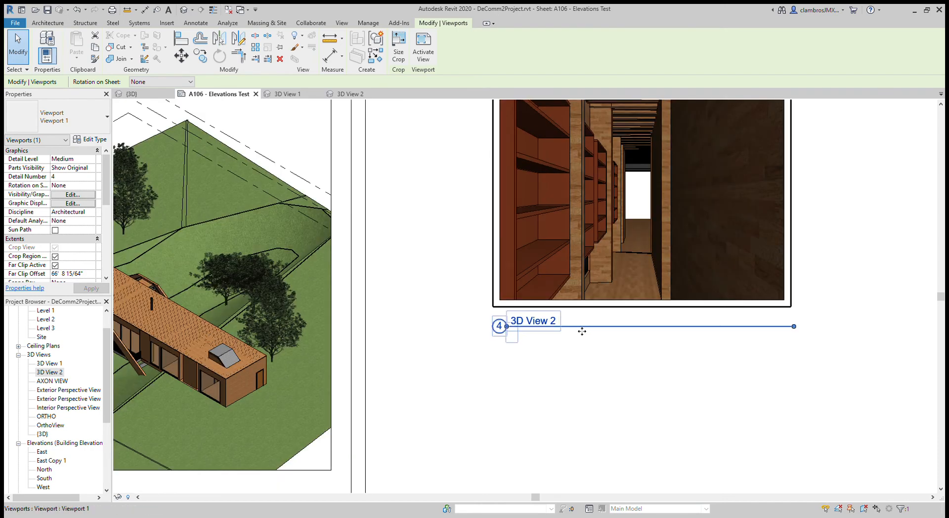
drag(582, 331, 568, 347)
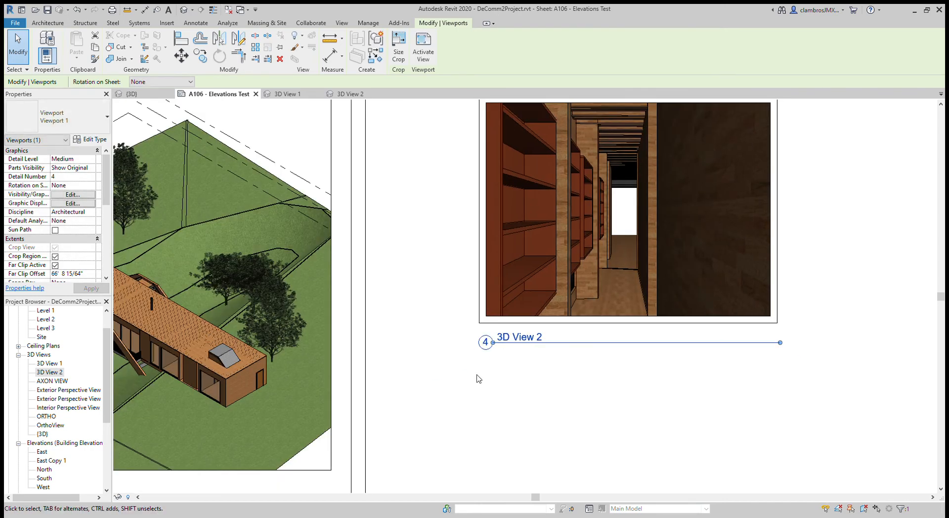
click(479, 379)
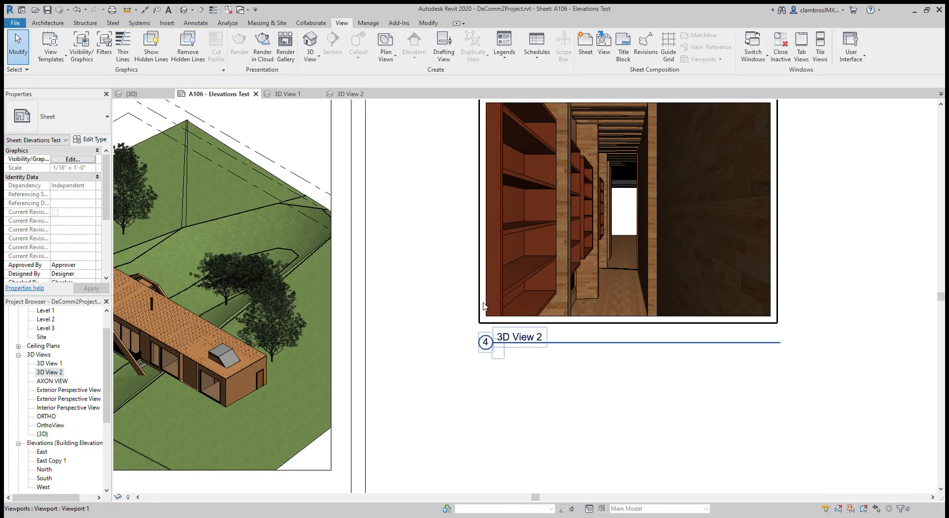
click(530, 349)
mouse_move(529, 350)
mouse_down()
mouse_move(537, 356)
mouse_move(539, 344)
mouse_move(530, 344)
mouse_up()
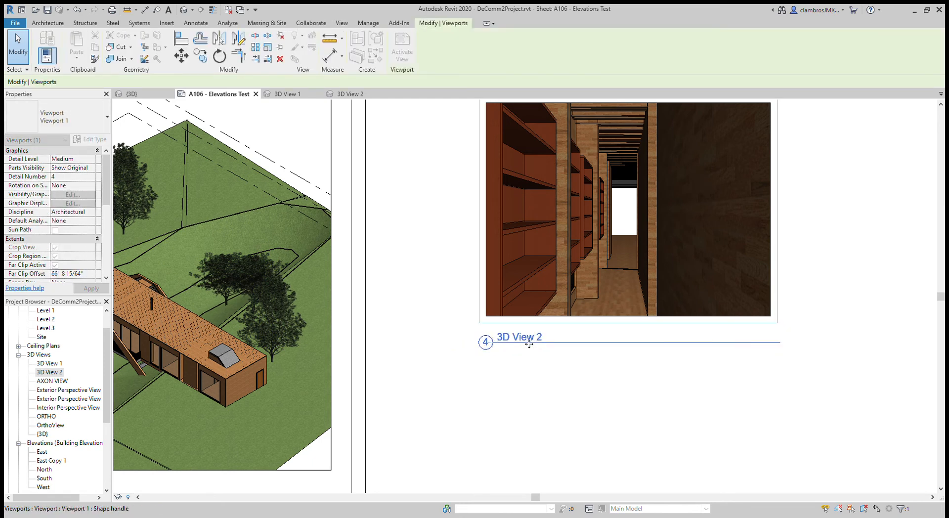
click(791, 477)
click(547, 250)
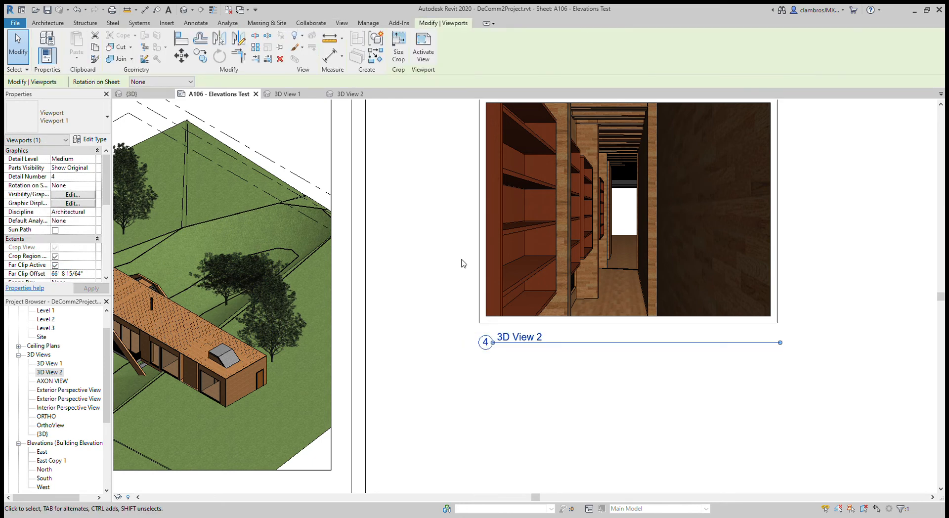
click(640, 364)
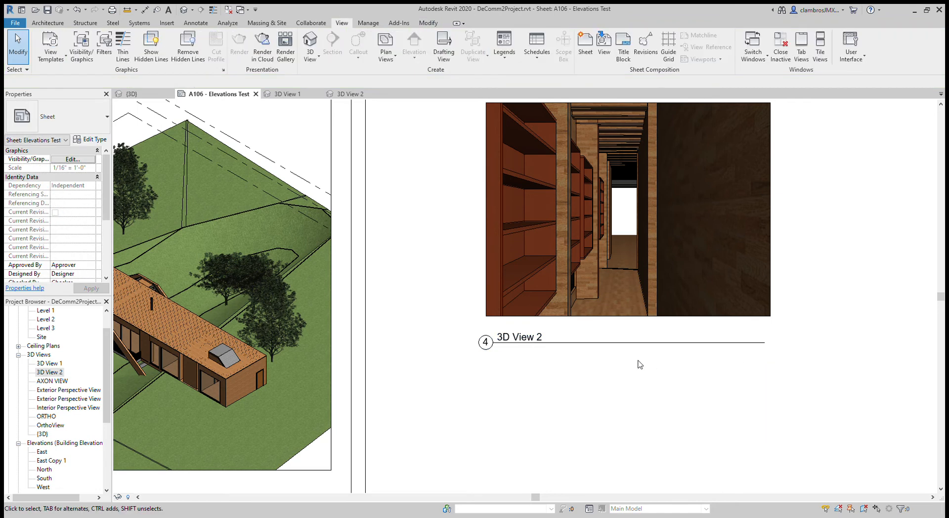
Step: Move the 3D View 2 viewport inside the sheet border, between the East Copy 1 elevation and OrthoView
scroll(640, 365, down, 3)
scroll(606, 364, down, 2)
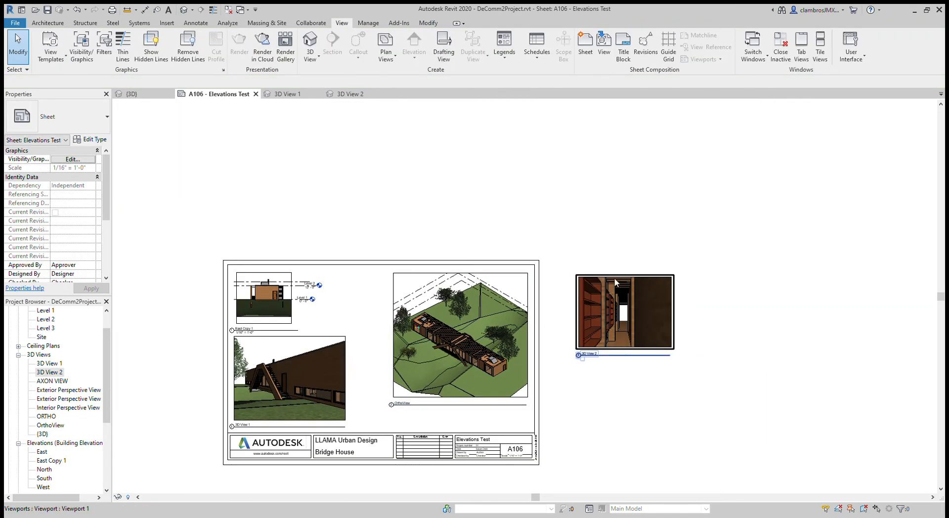
drag(615, 282, 337, 273)
click(183, 365)
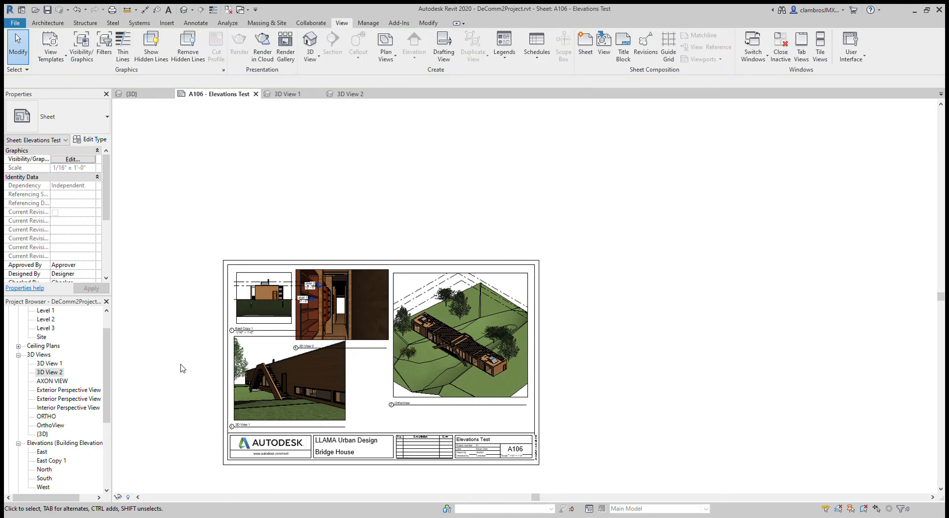
Step: Reduce the size of the 3D View 2 viewport again with Size Crop to fit beside the East Copy 1 elevation
scroll(183, 371, up, 2)
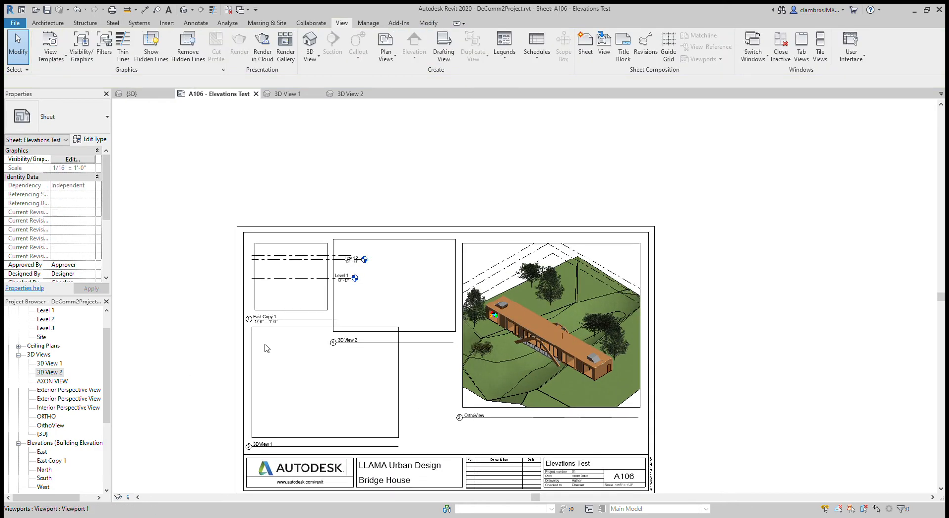
click(312, 334)
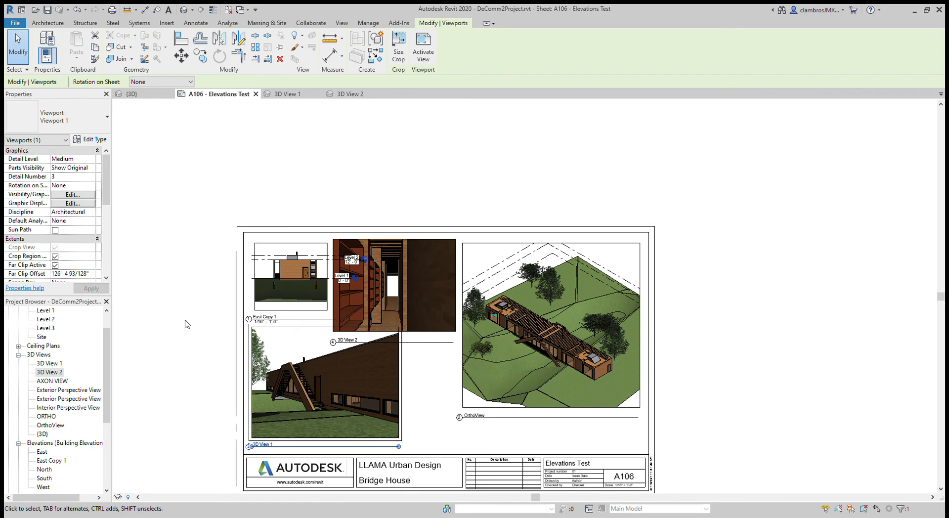
click(402, 239)
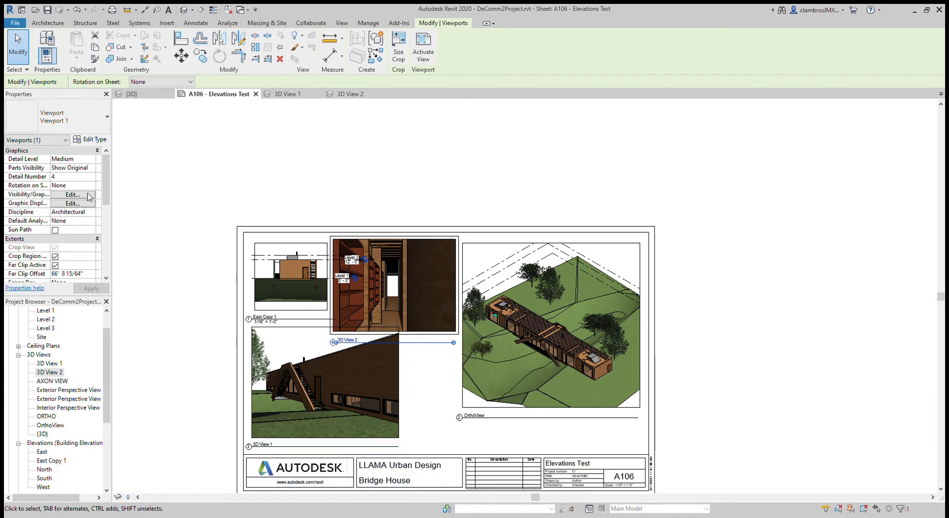
click(356, 186)
click(402, 251)
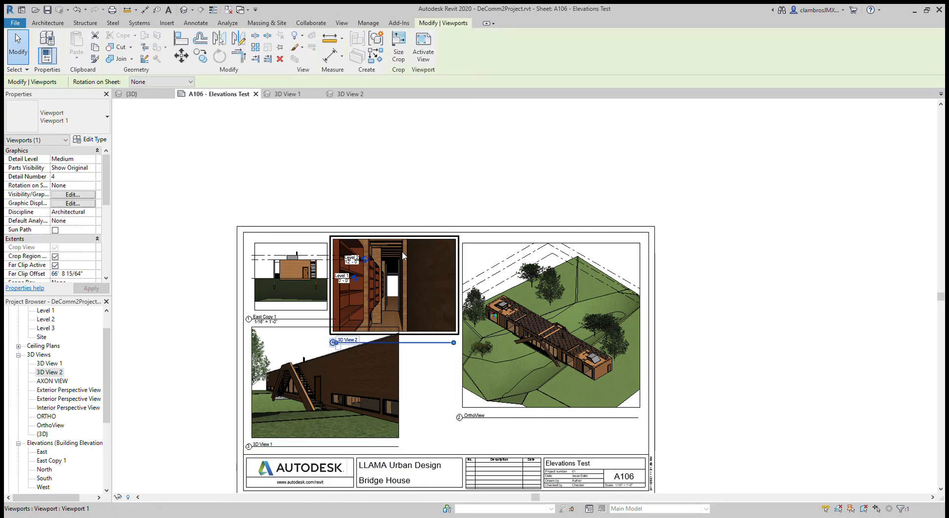
click(401, 55)
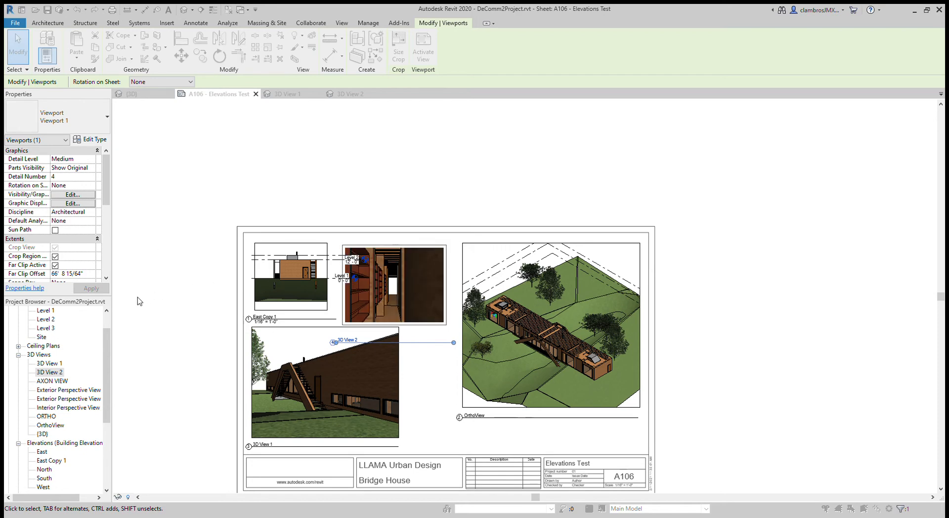
Step: Move 3D View 2 up and right, clear of 3D View 1, and shift OrthoView toward the upper-right corner of the border
scroll(388, 306, up, 2)
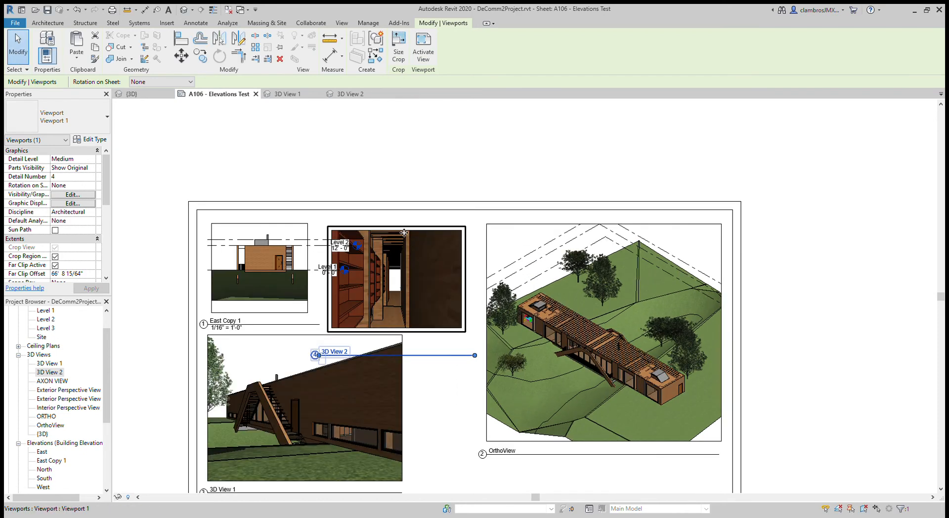
drag(407, 227, 421, 221)
click(585, 232)
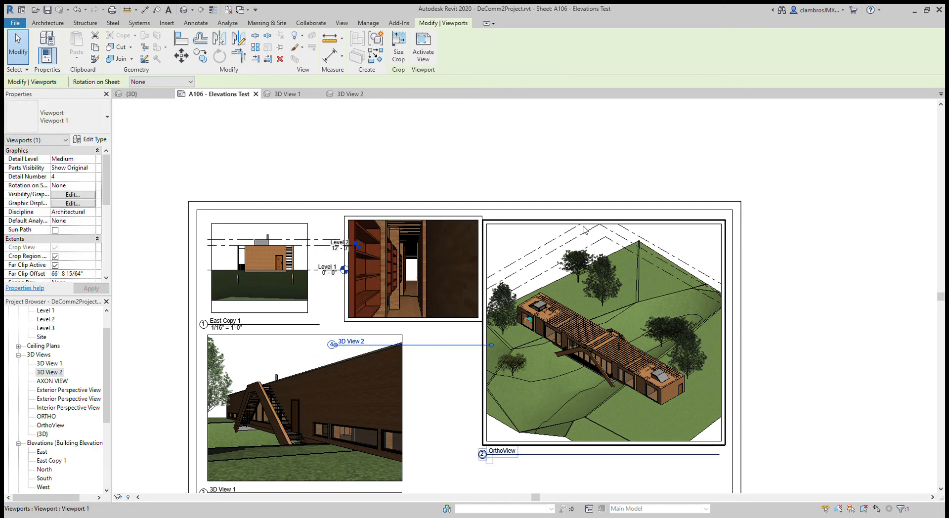
drag(596, 215, 604, 205)
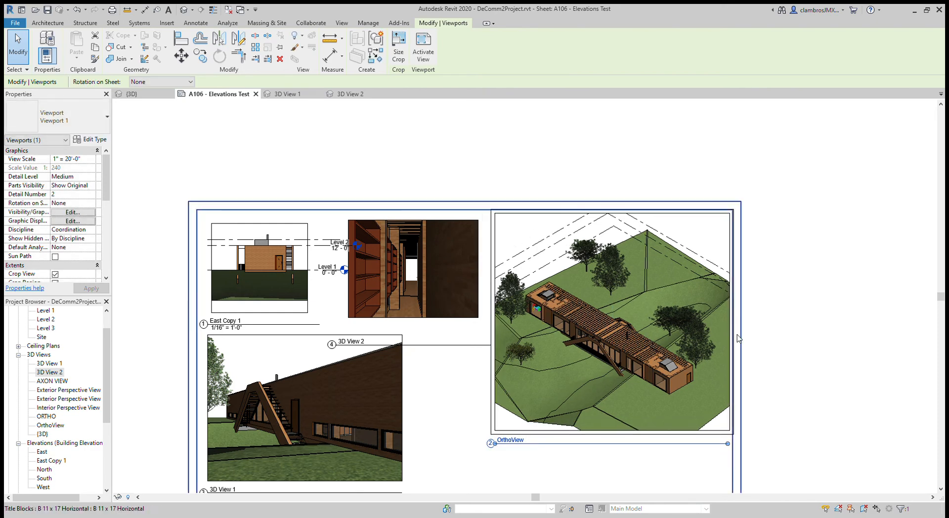
Step: Nudge the OrthoView viewport right and up so its crop edges meet the upper-right corner of the inner border
click(433, 226)
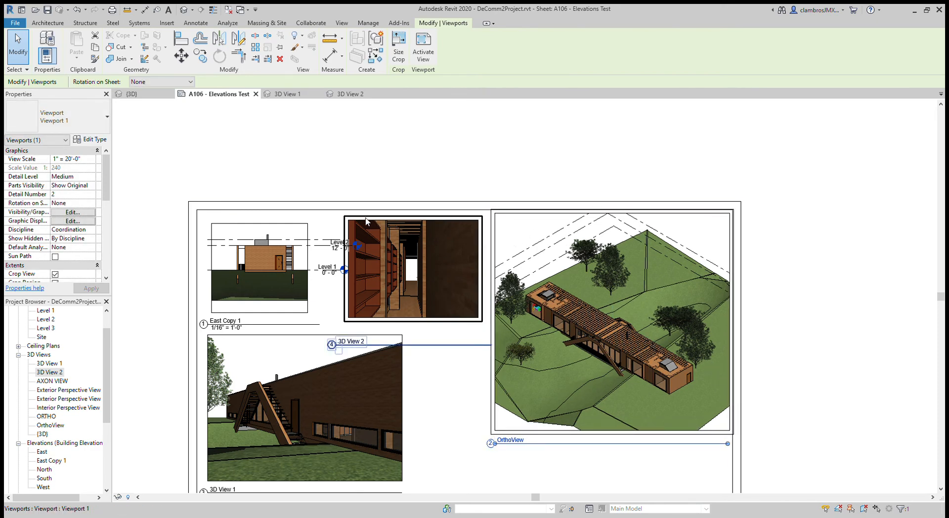
click(382, 340)
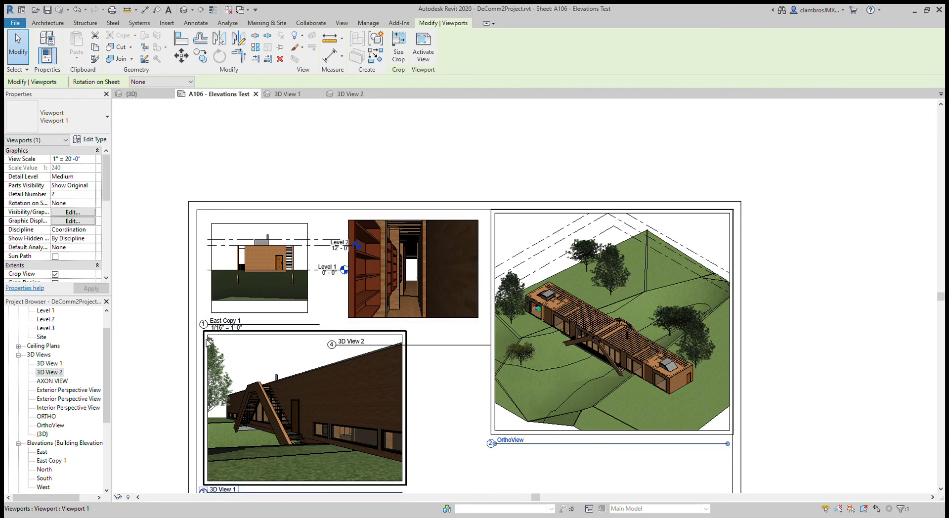
click(221, 281)
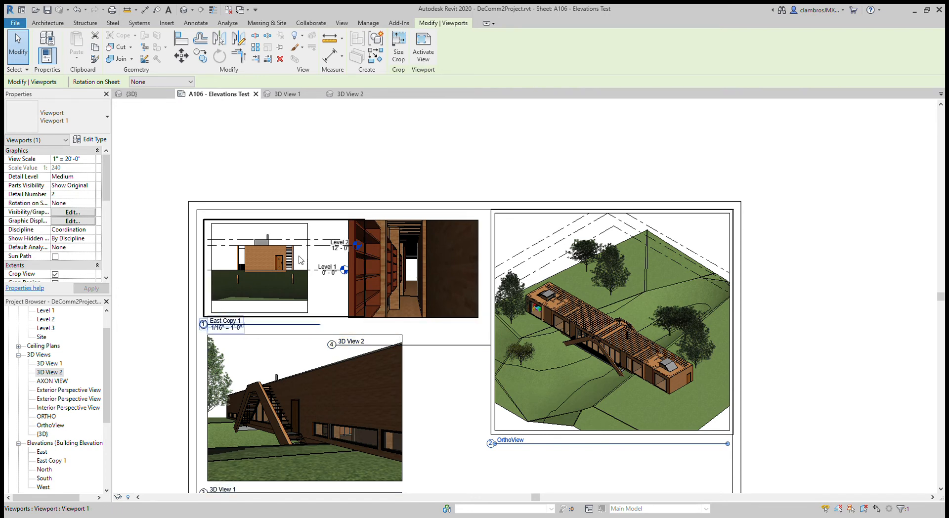
click(387, 231)
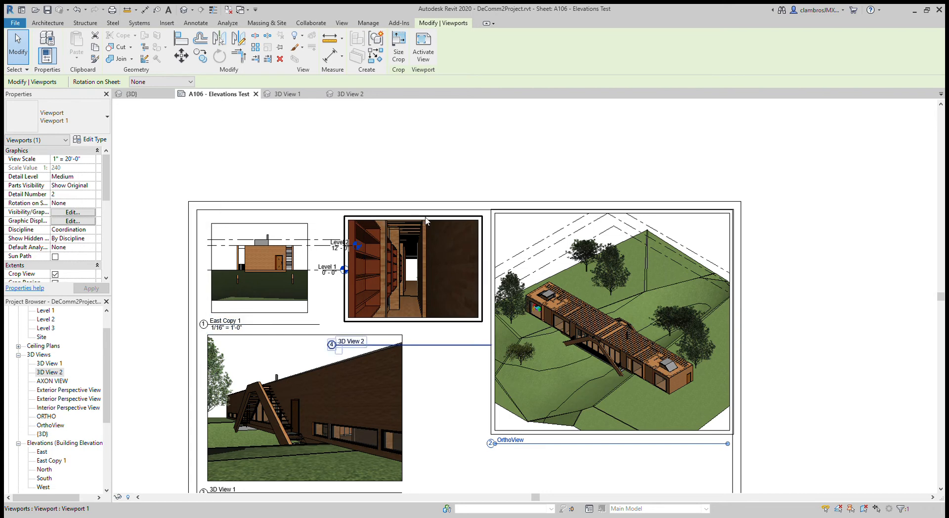
click(618, 237)
key(Right)
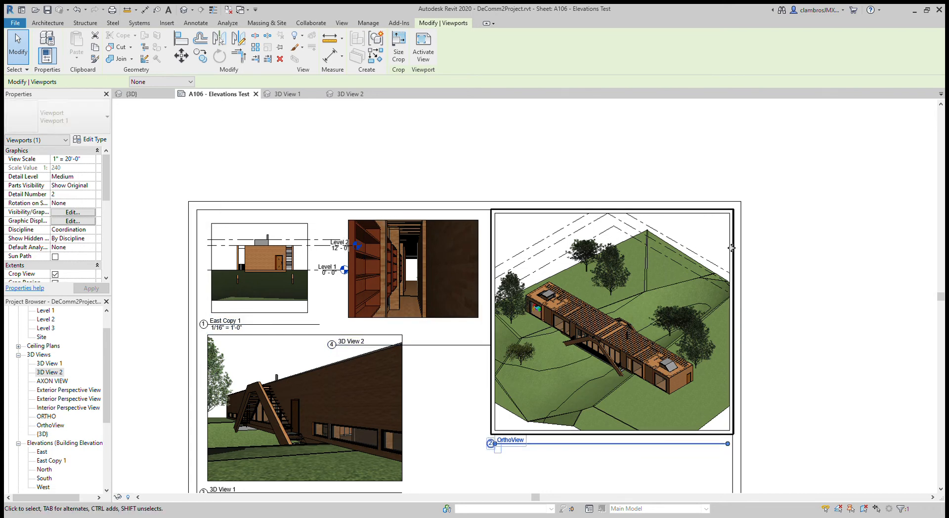
key(Up)
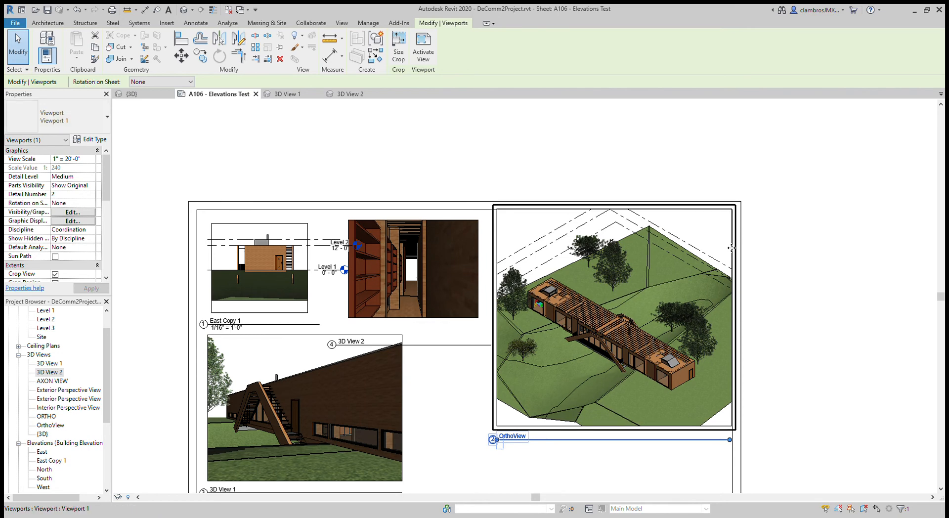
click(806, 234)
scroll(794, 229, up, 1)
scroll(793, 228, up, 1)
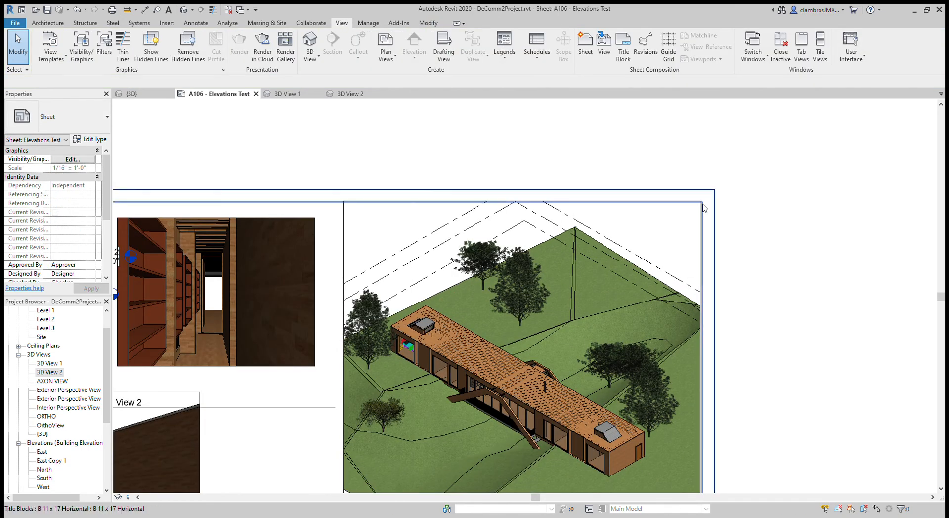
scroll(706, 210, down, 2)
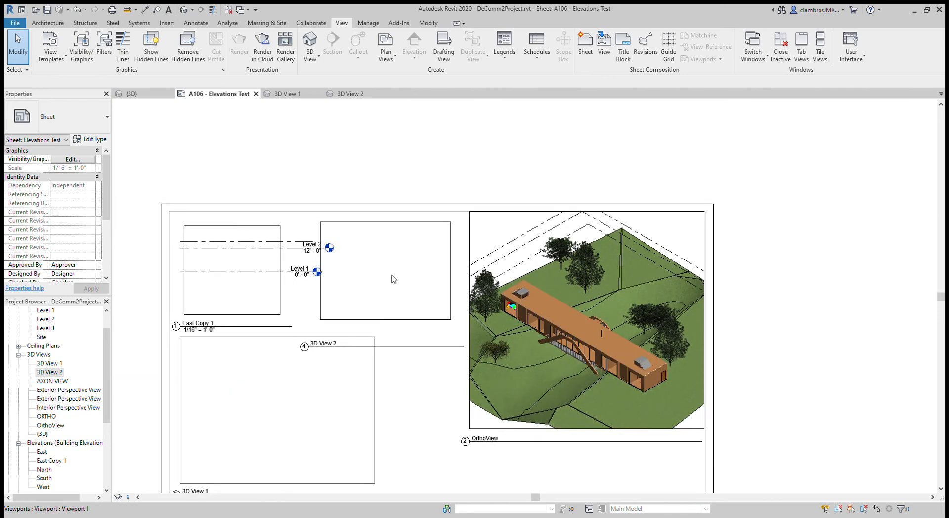
Step: Shift the 3D View 2 viewport slightly right toward OrthoView and move its title directly beneath the image
click(361, 223)
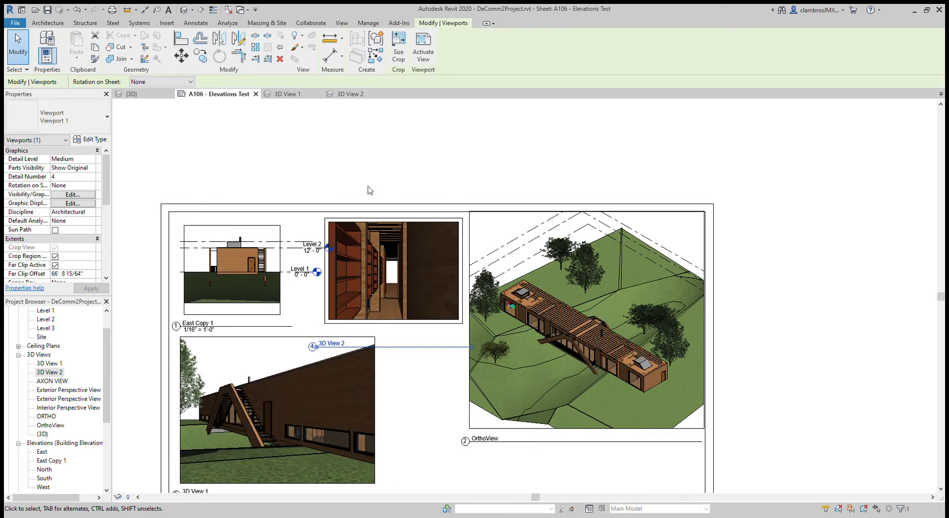
click(375, 177)
click(319, 348)
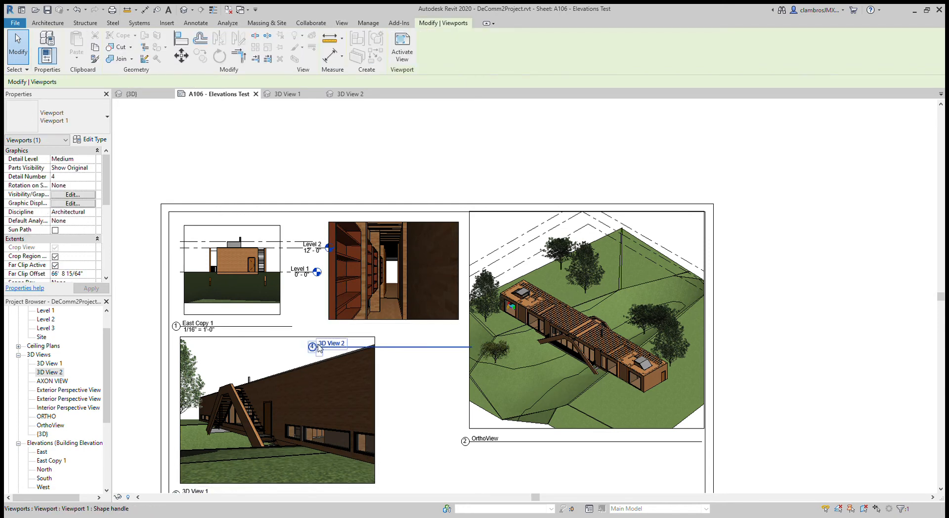
drag(332, 345, 349, 336)
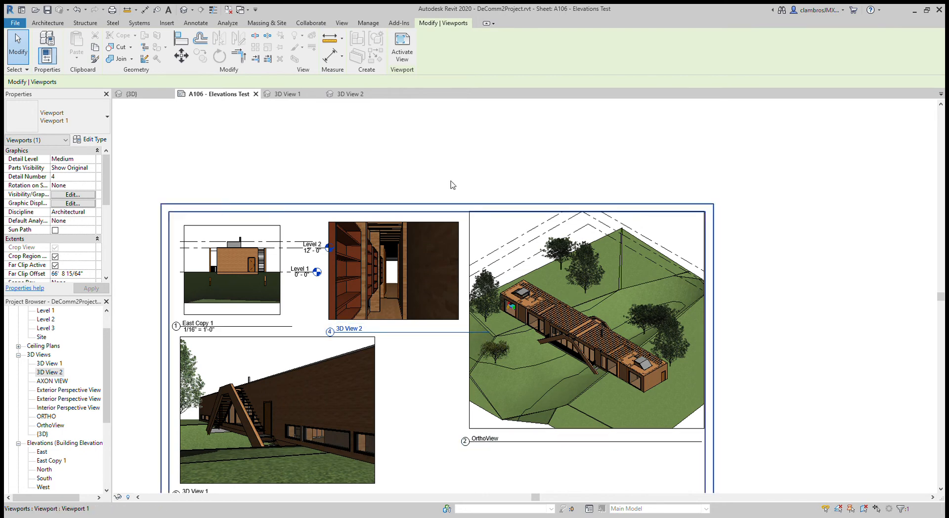
click(475, 183)
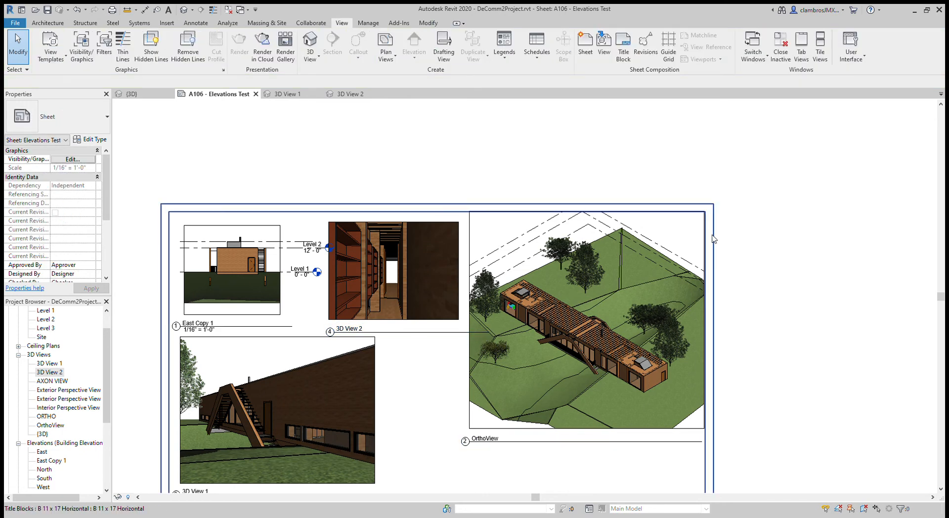
Step: Shorten the 3D View 2 title line so it ends at the image's right edge, clear of OrthoView
click(447, 333)
double_click(466, 336)
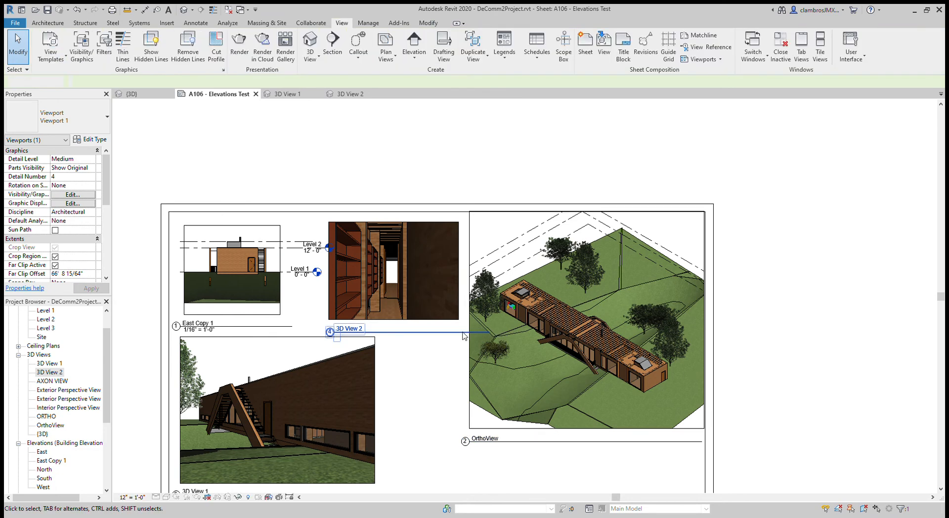
double_click(161, 143)
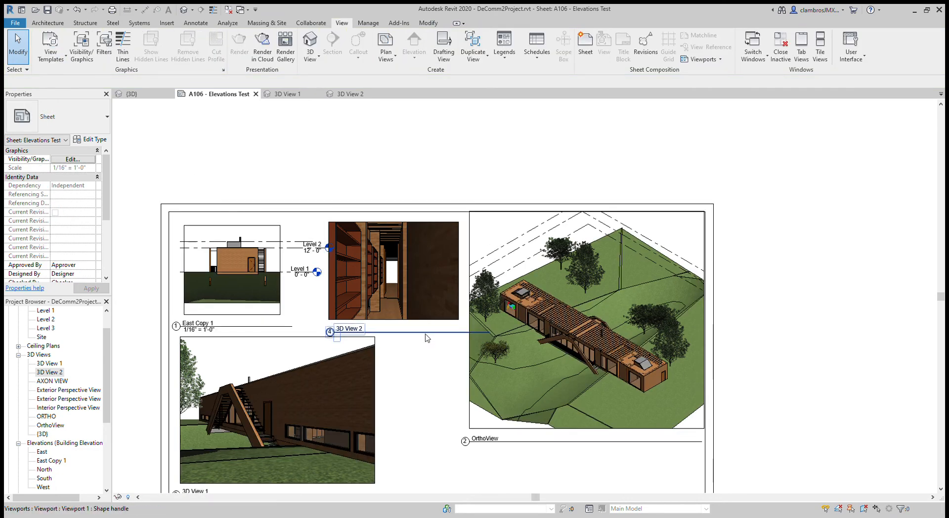
click(416, 303)
drag(491, 333, 459, 332)
click(792, 263)
Step: Duplicate the Level 1 floor plan as a new view for the sheet
scroll(641, 317, down, 1)
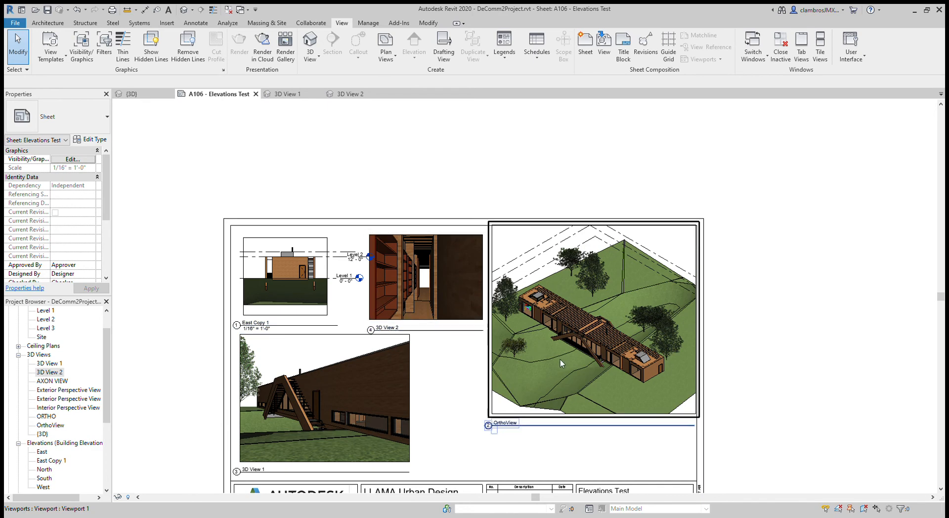
scroll(562, 360, down, 2)
scroll(608, 415, down, 1)
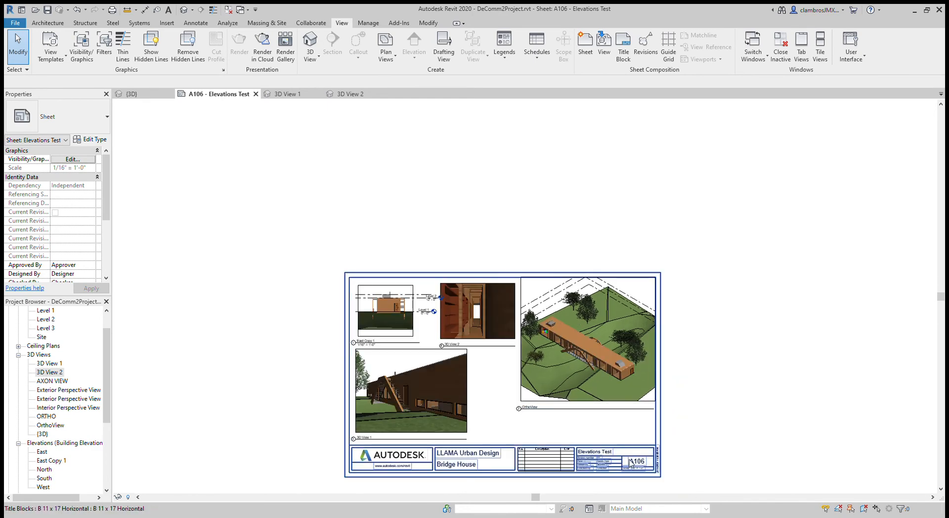
scroll(623, 461, up, 1)
scroll(624, 460, up, 1)
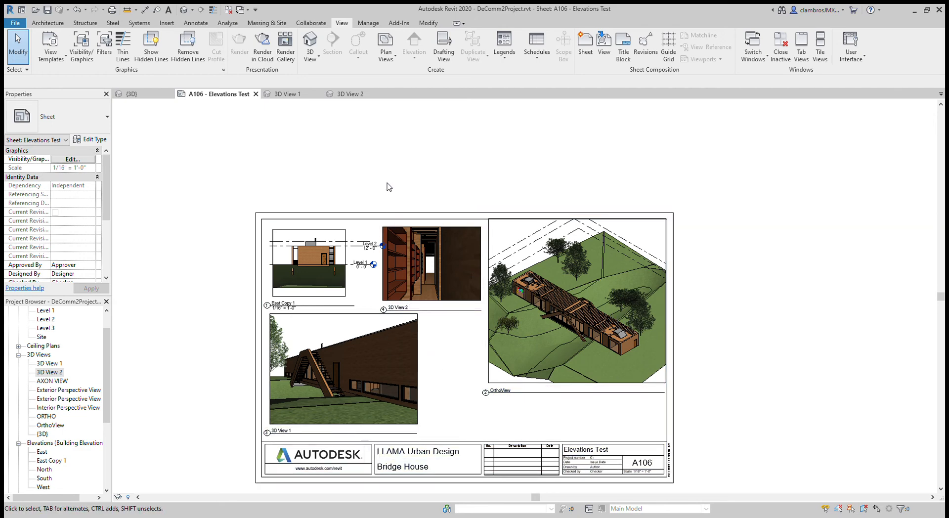
drag(108, 335, 108, 320)
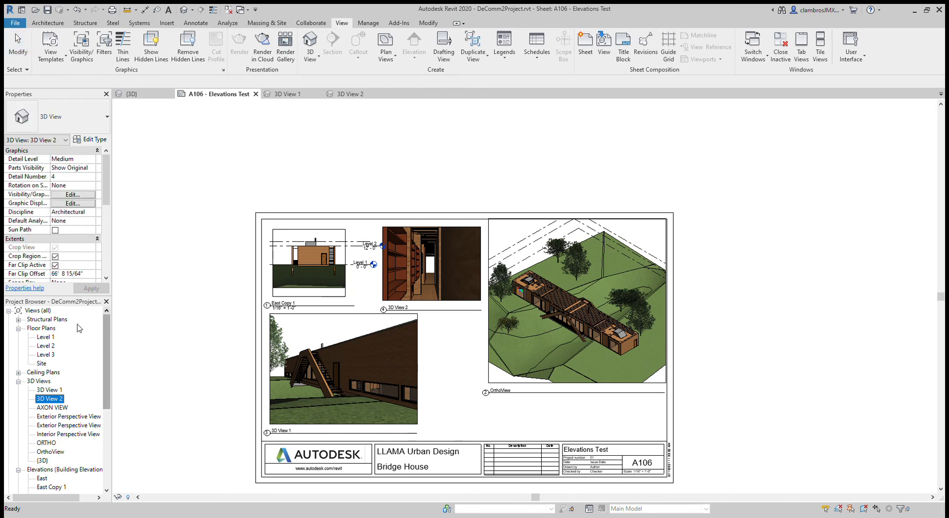
click(48, 338)
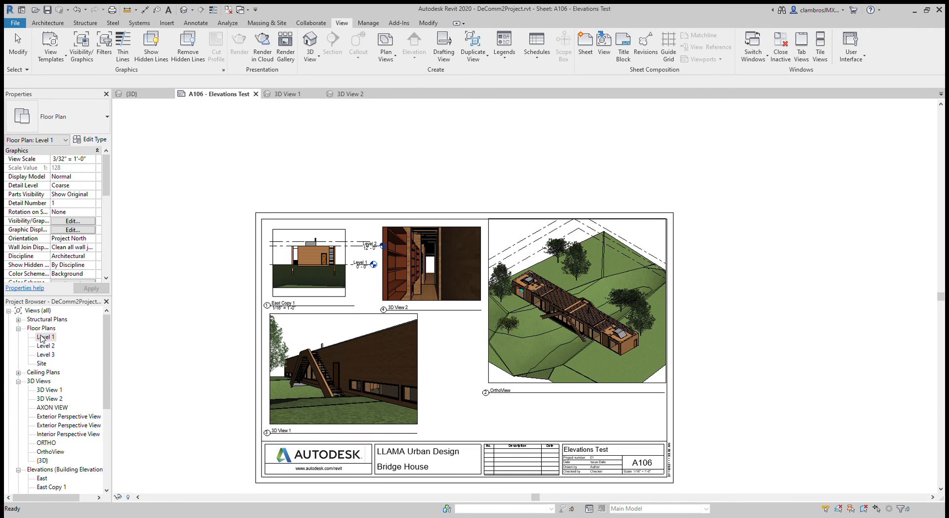
click(210, 197)
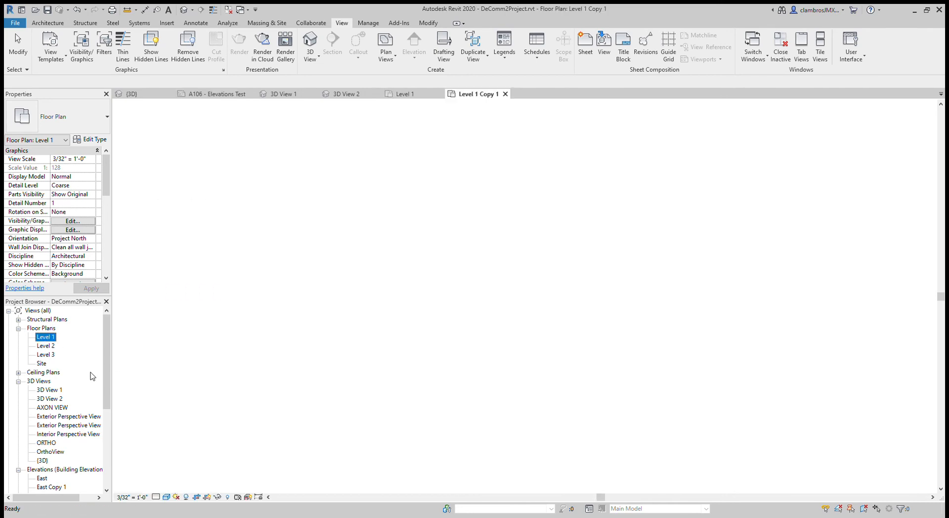
scroll(79, 408, down, 3)
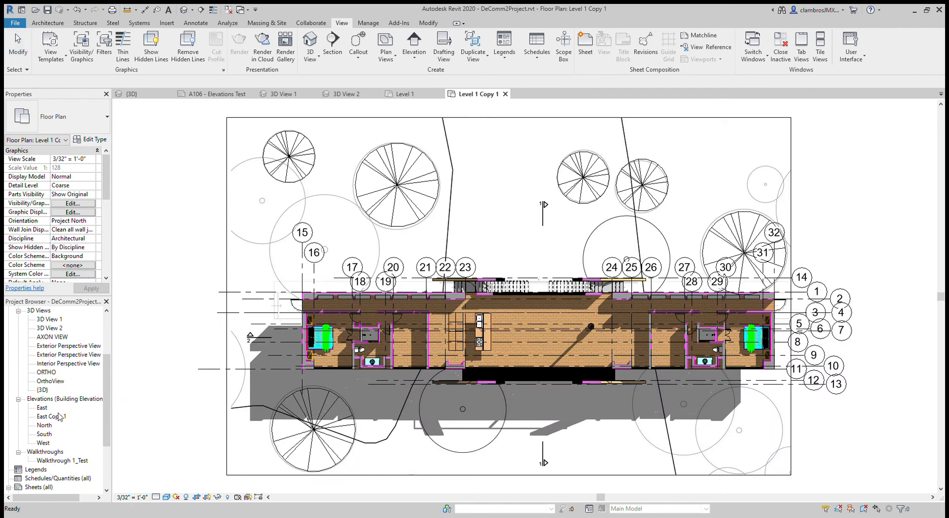
double_click(50, 380)
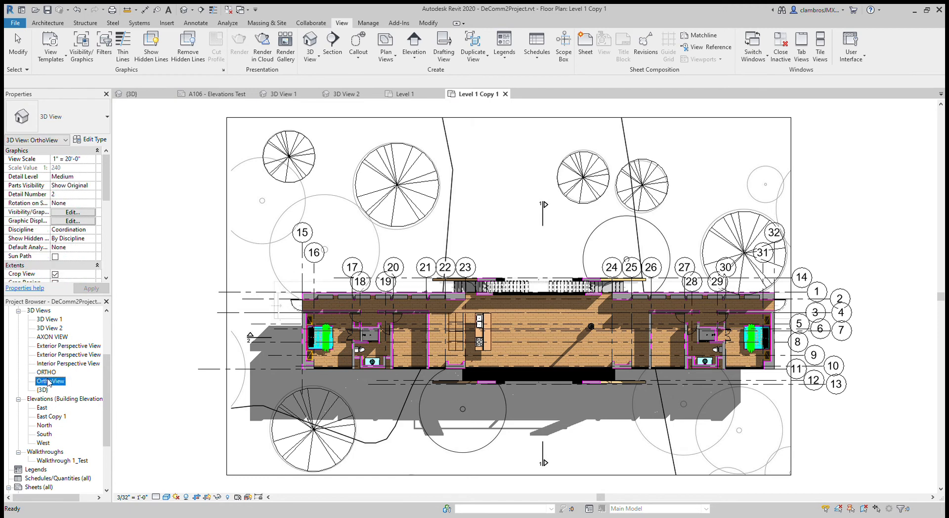
mouse_move(105, 384)
mouse_down()
mouse_move(105, 363)
mouse_move(105, 378)
mouse_up()
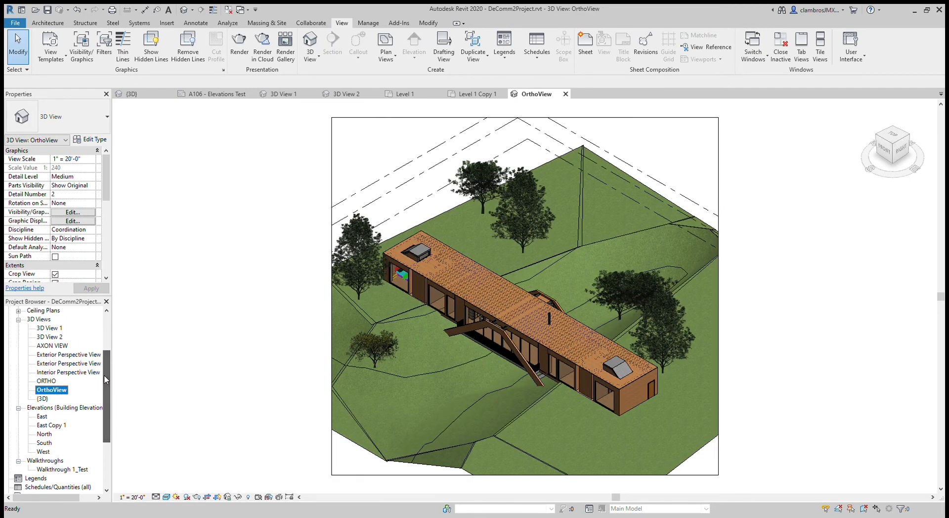
click(565, 94)
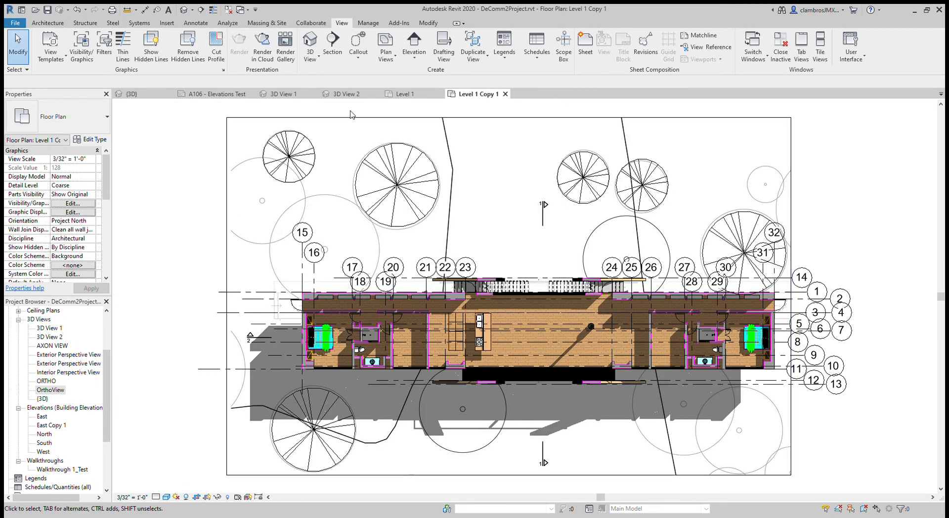
Step: Return to sheet A106 and place the Level 1 Copy 1 floor plan on it
click(230, 94)
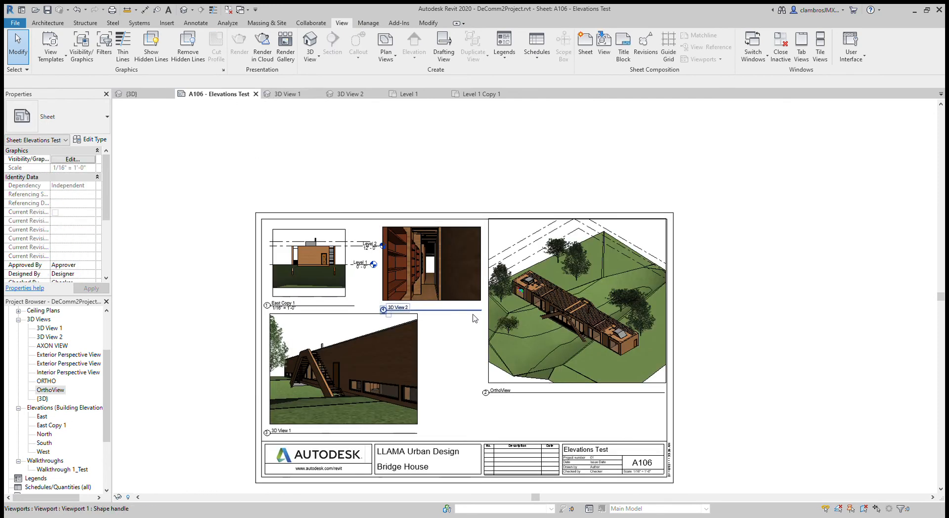
drag(107, 377, 107, 340)
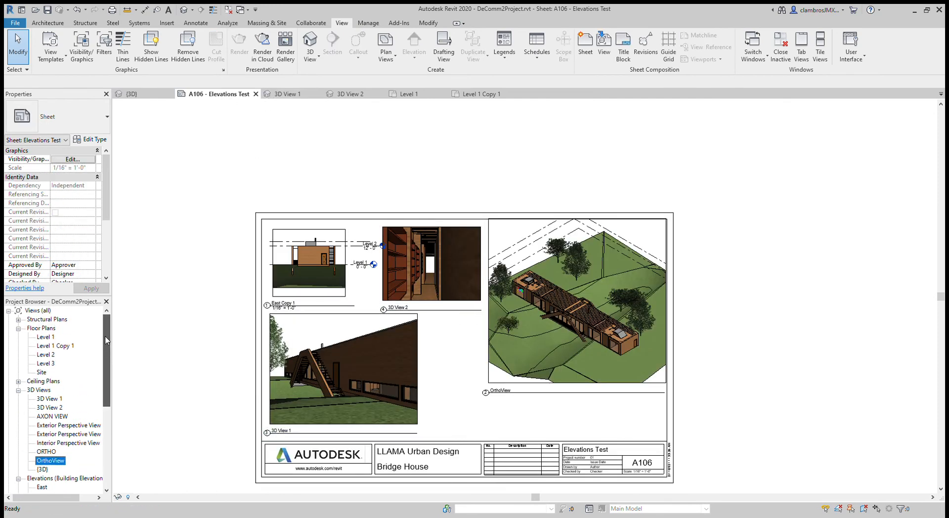
click(56, 346)
drag(462, 417, 460, 404)
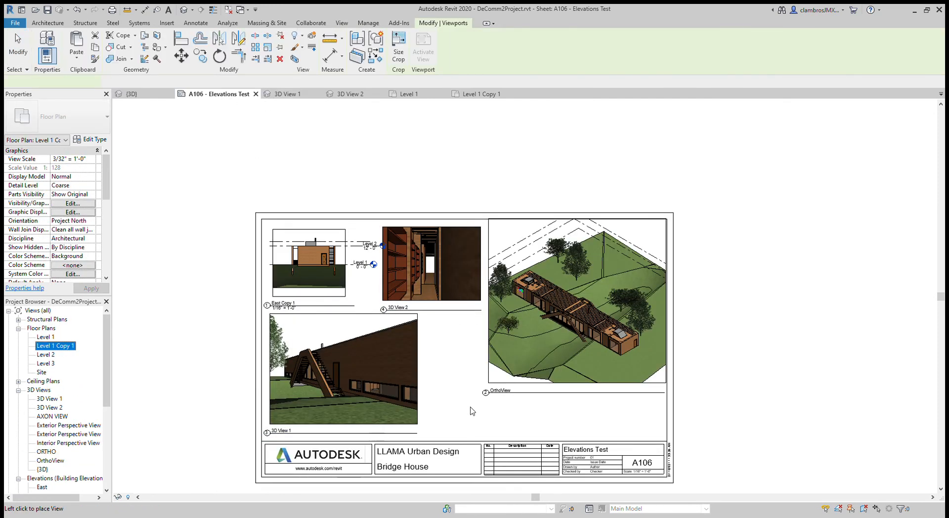
click(514, 243)
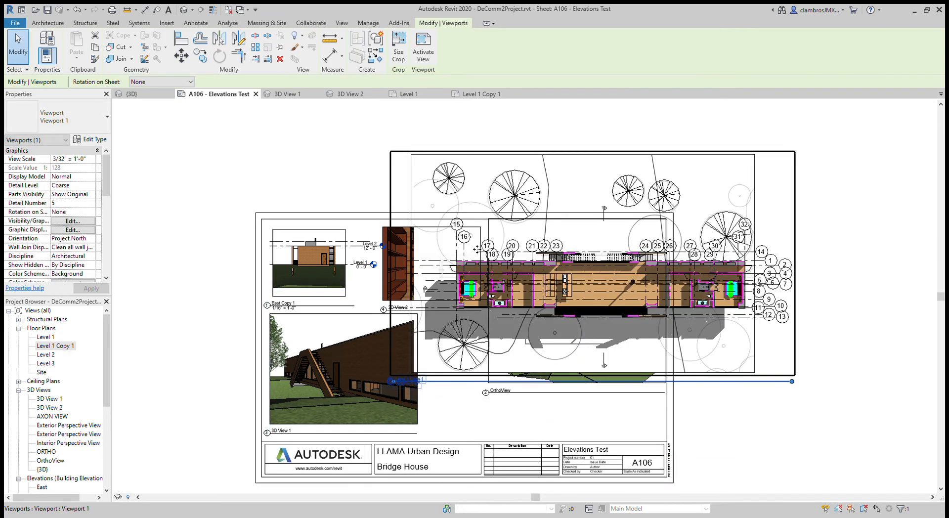
Step: Set the Level 1 Copy 1 viewport's view scale to 1" = 40'-0"
click(90, 159)
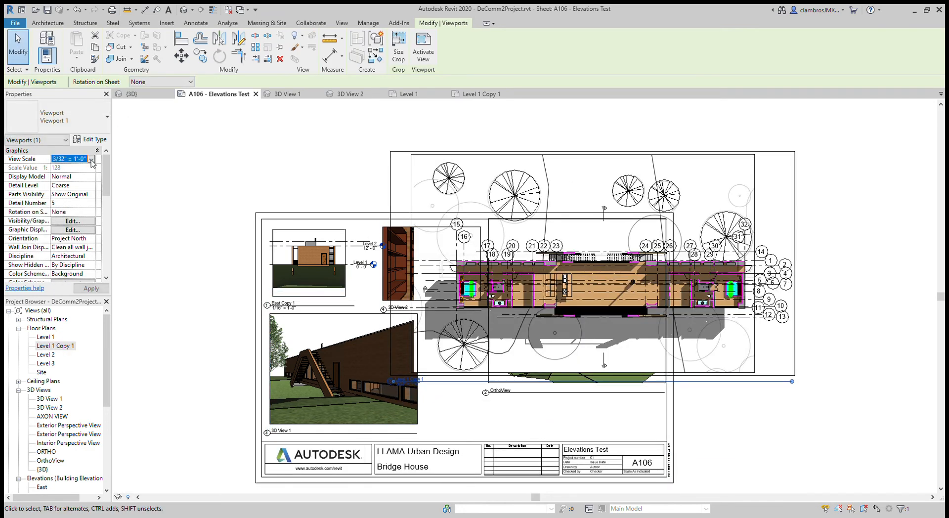
click(77, 185)
click(87, 288)
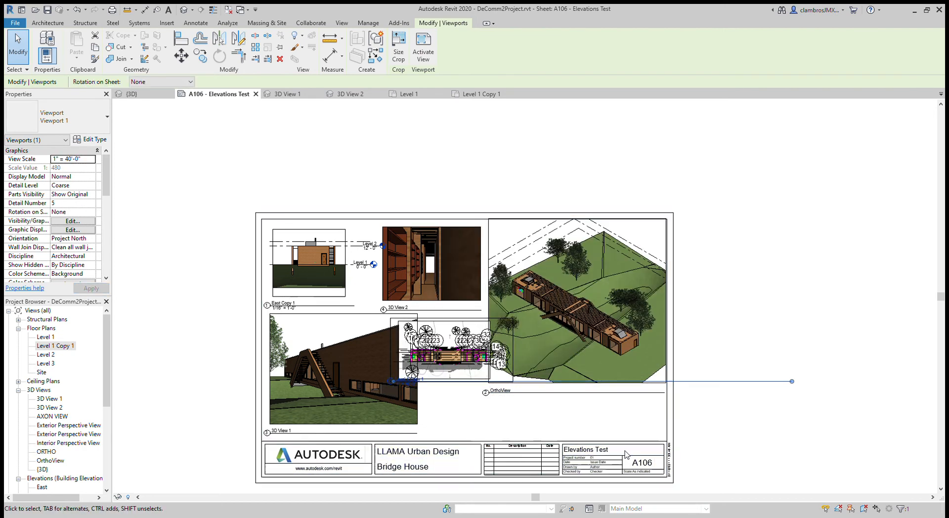
Step: Move the Level 1 Copy 1 viewport down beside 3D View 1, just above the title block, and shorten its title line to the plan's width
scroll(625, 451, up, 1)
scroll(625, 453, up, 1)
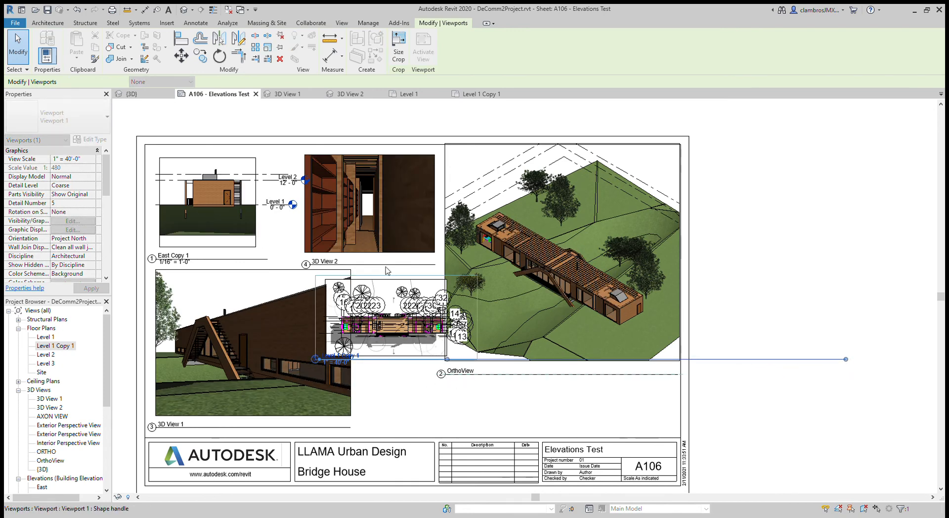
drag(386, 281, 440, 349)
click(784, 301)
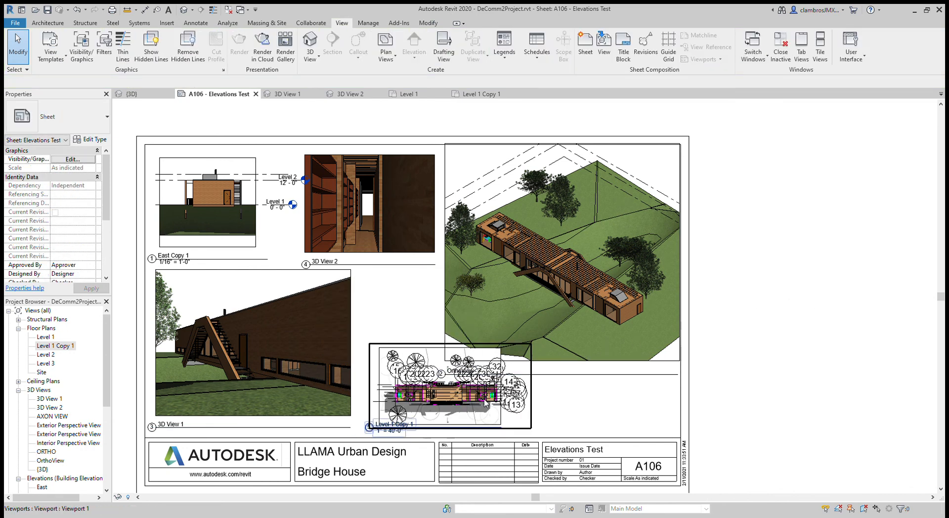
Step: Activate the Level 1 Copy 1 viewport, hide the whole grids category in it, and return to the sheet
scroll(434, 398, up, 3)
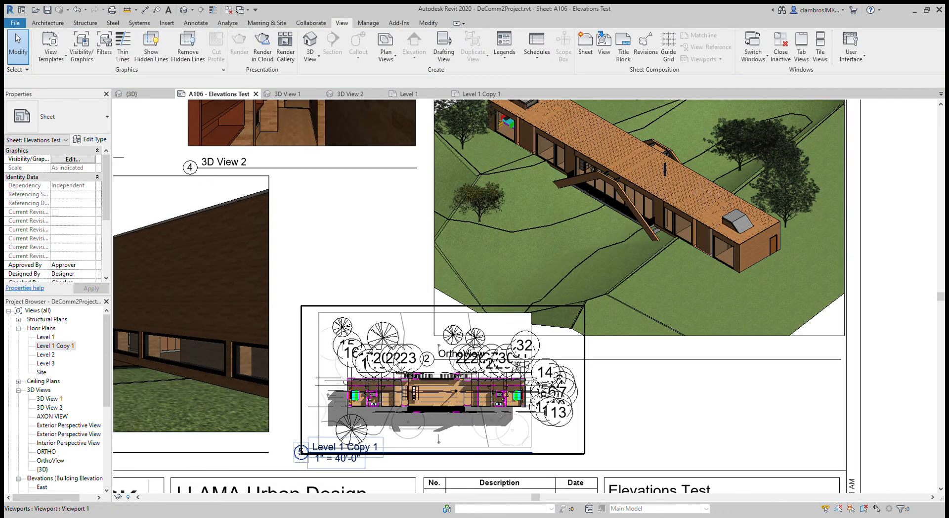
double_click(397, 341)
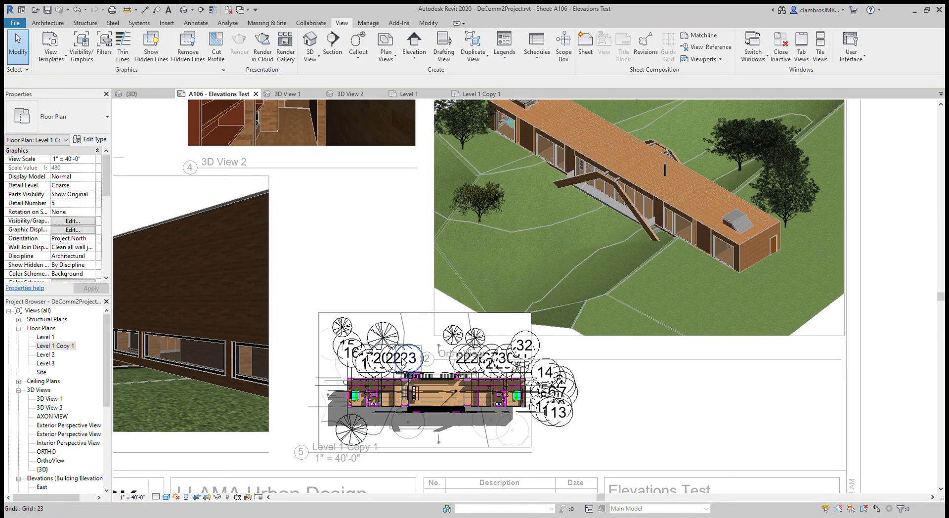
click(404, 360)
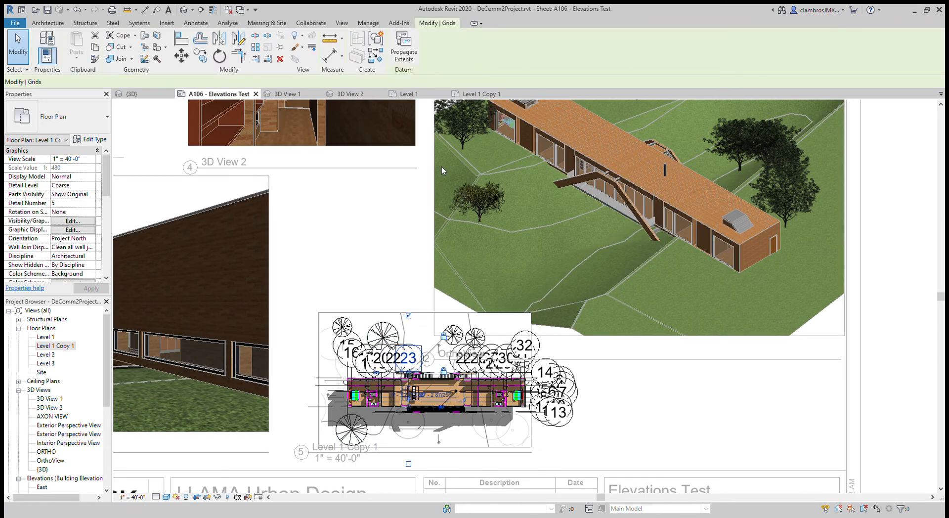
key(e)
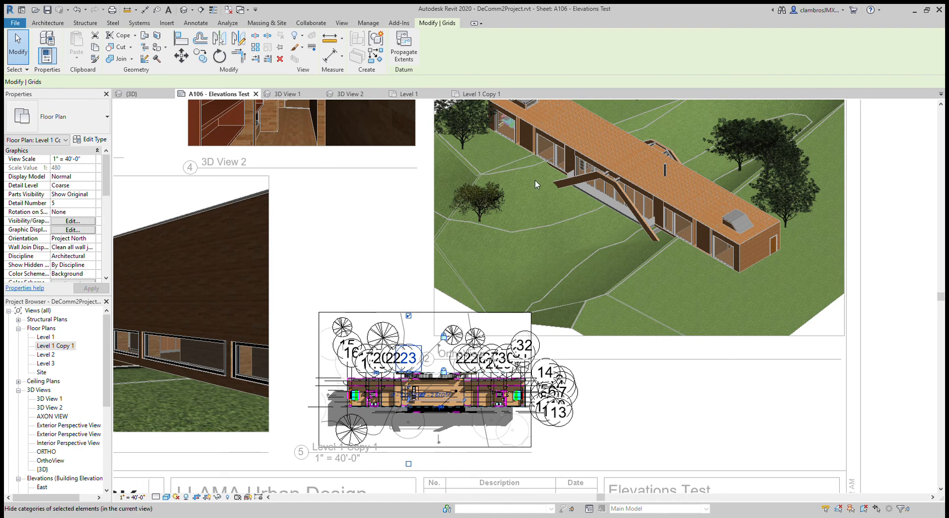
key(h)
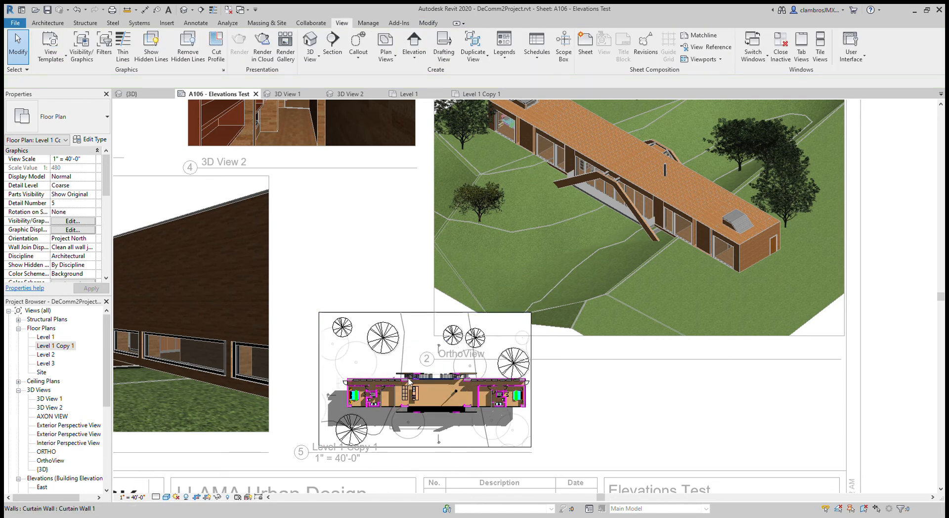
scroll(536, 385, down, 2)
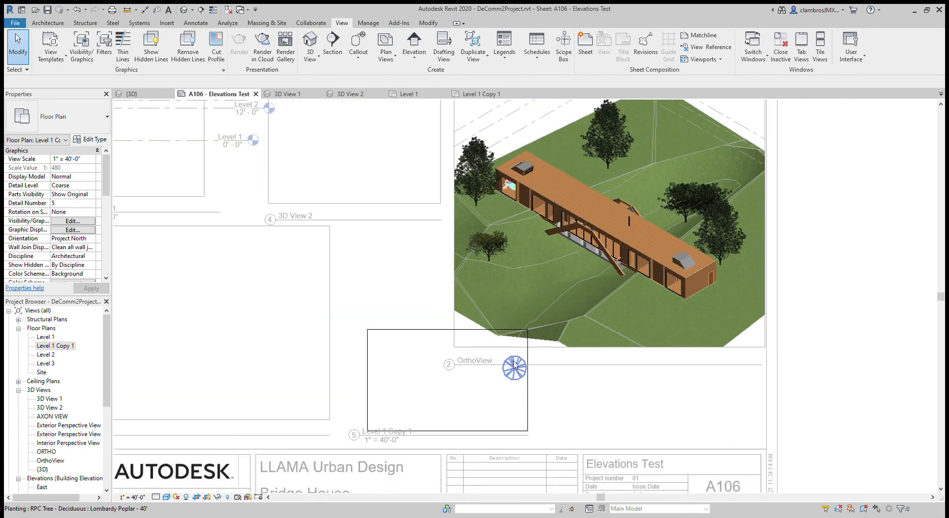
scroll(567, 395, down, 1)
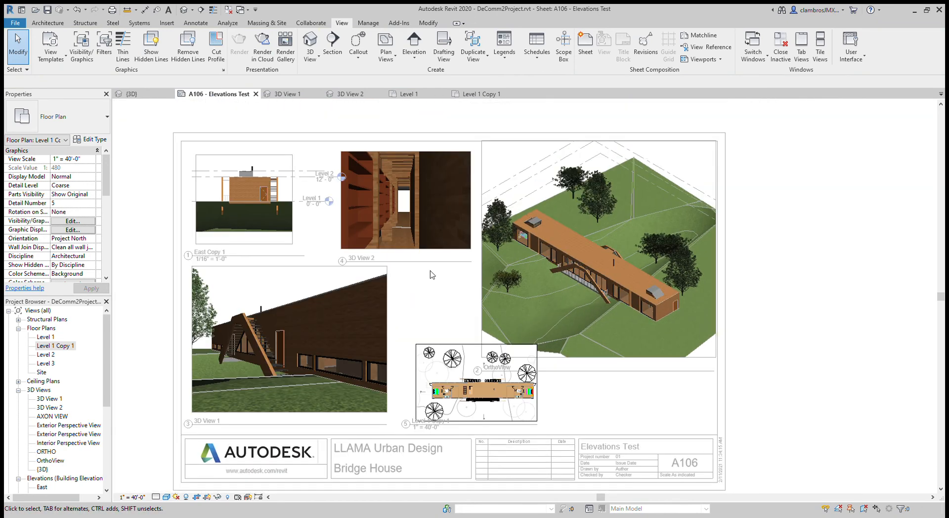
double_click(169, 125)
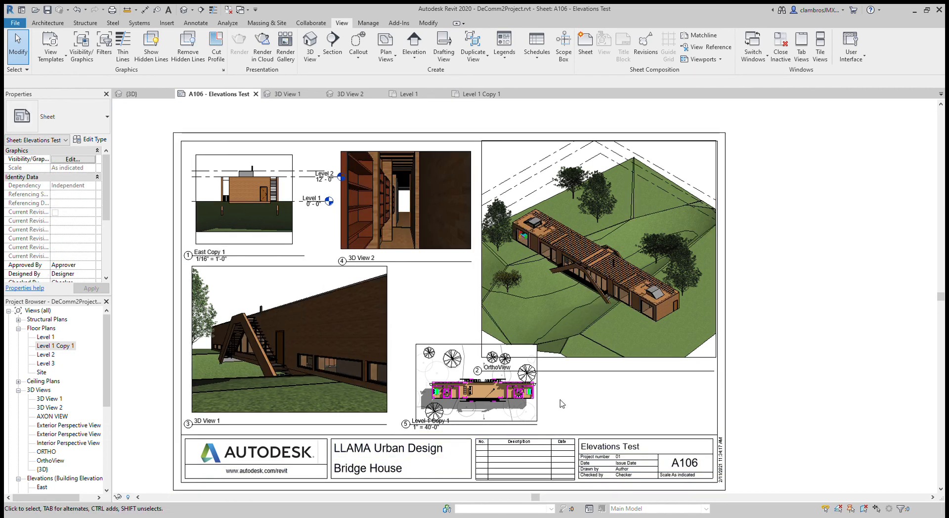
scroll(544, 375, down, 1)
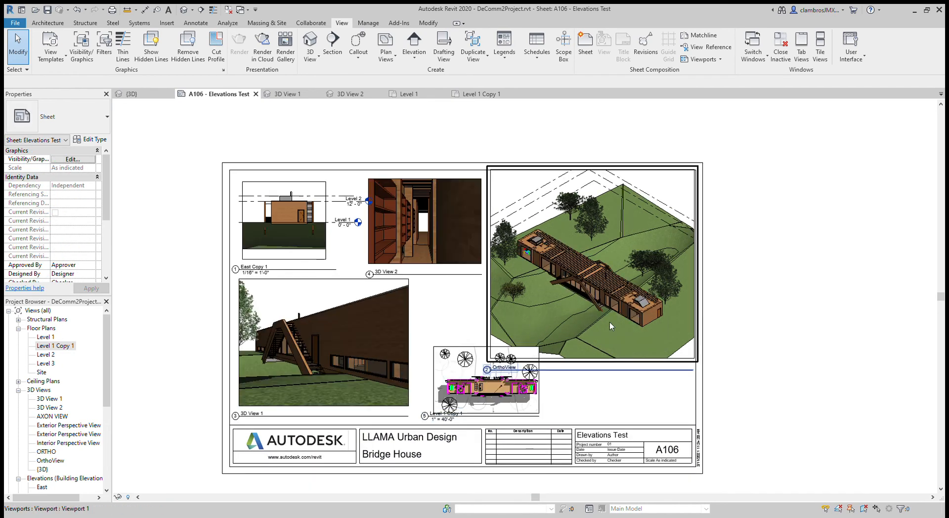
click(576, 367)
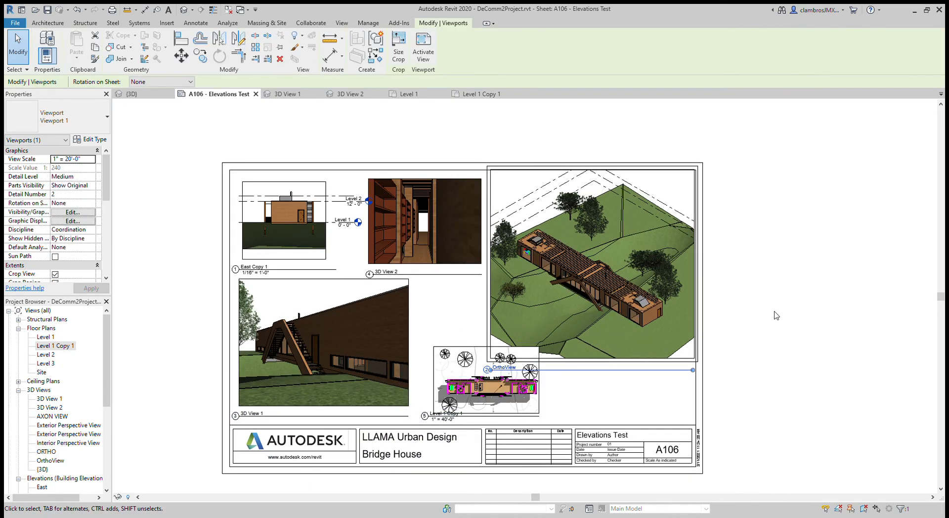
click(837, 317)
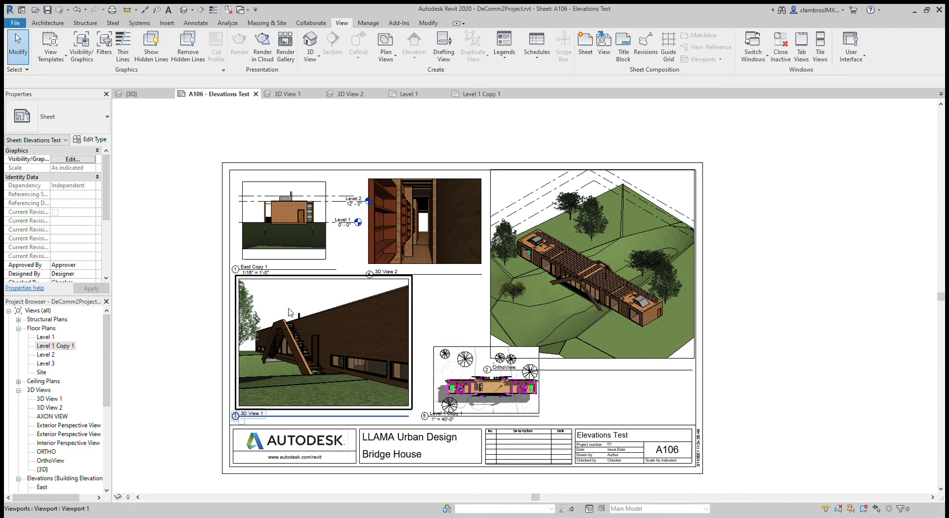
Step: Open the print setup for sheet A106
scroll(246, 317, down, 1)
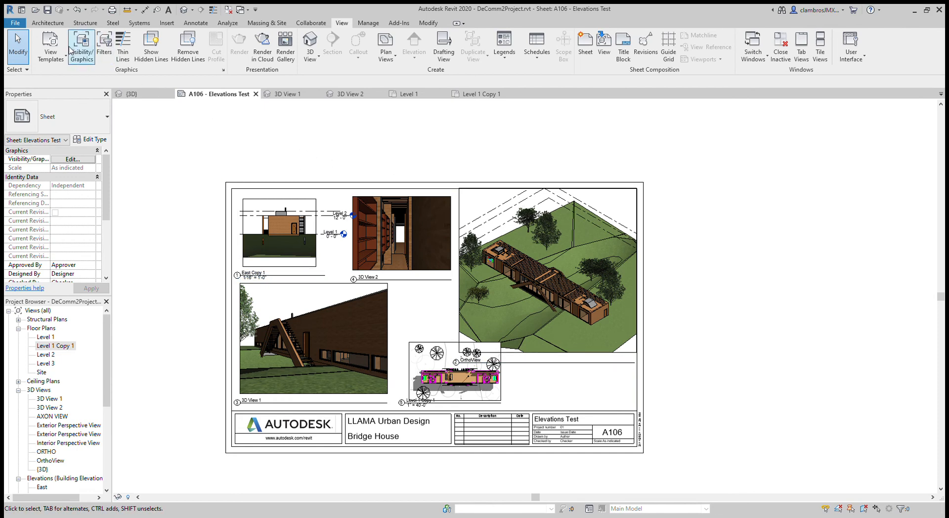
click(113, 10)
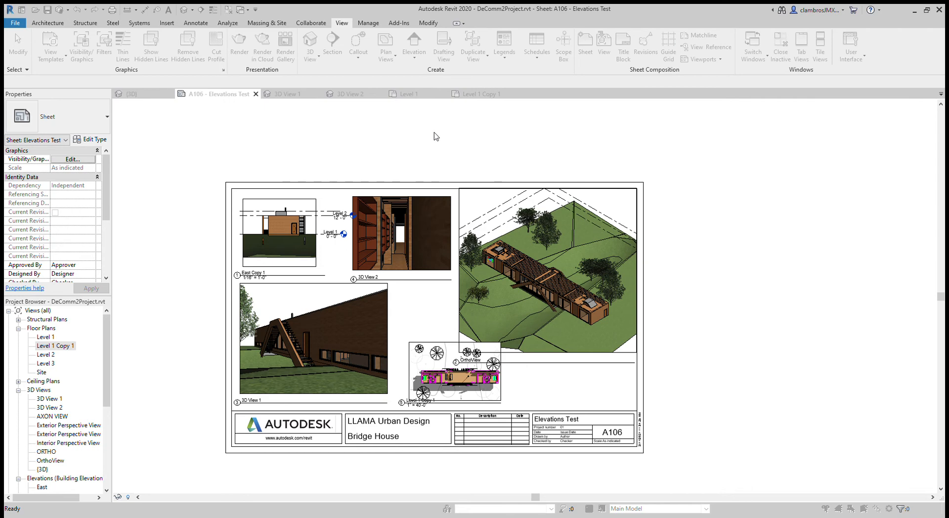